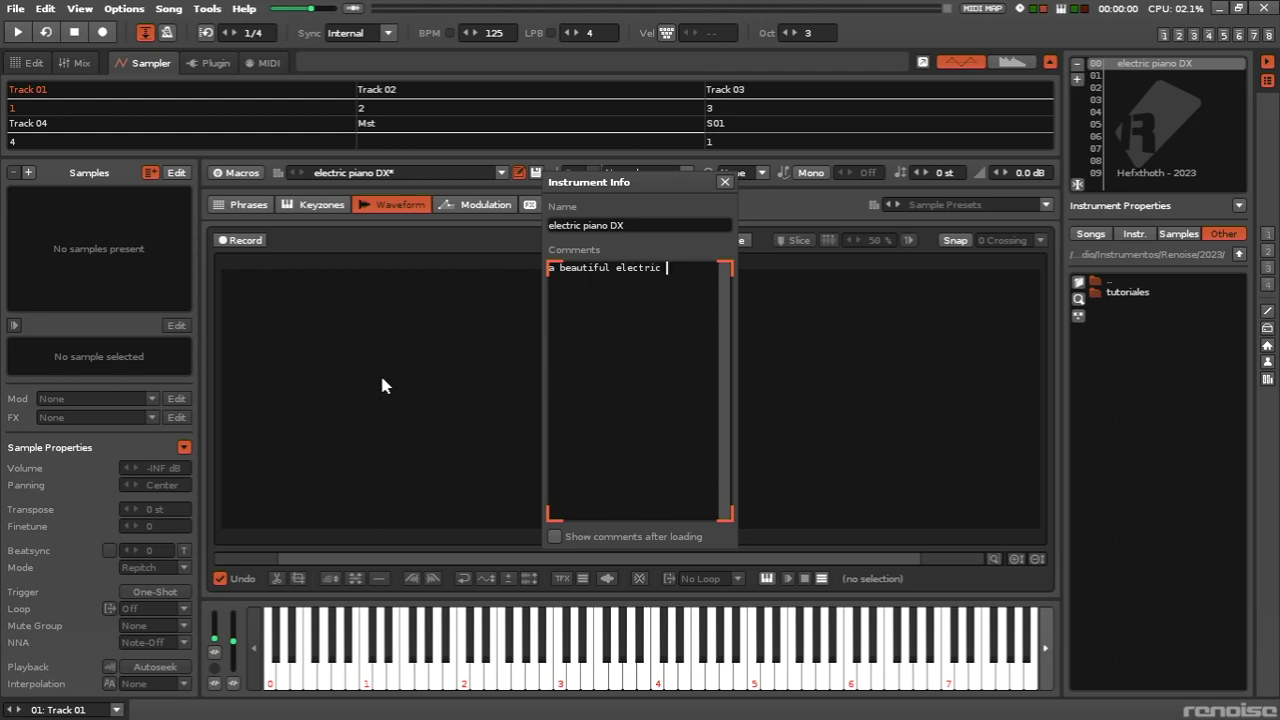
# Complete the instrument comment as "a beautiful electric piano with bell percussive sound and stereo depth.", adding a separate line "Tool needed: MorphSynth instrument"
pyautogui.write('with bell percussive')
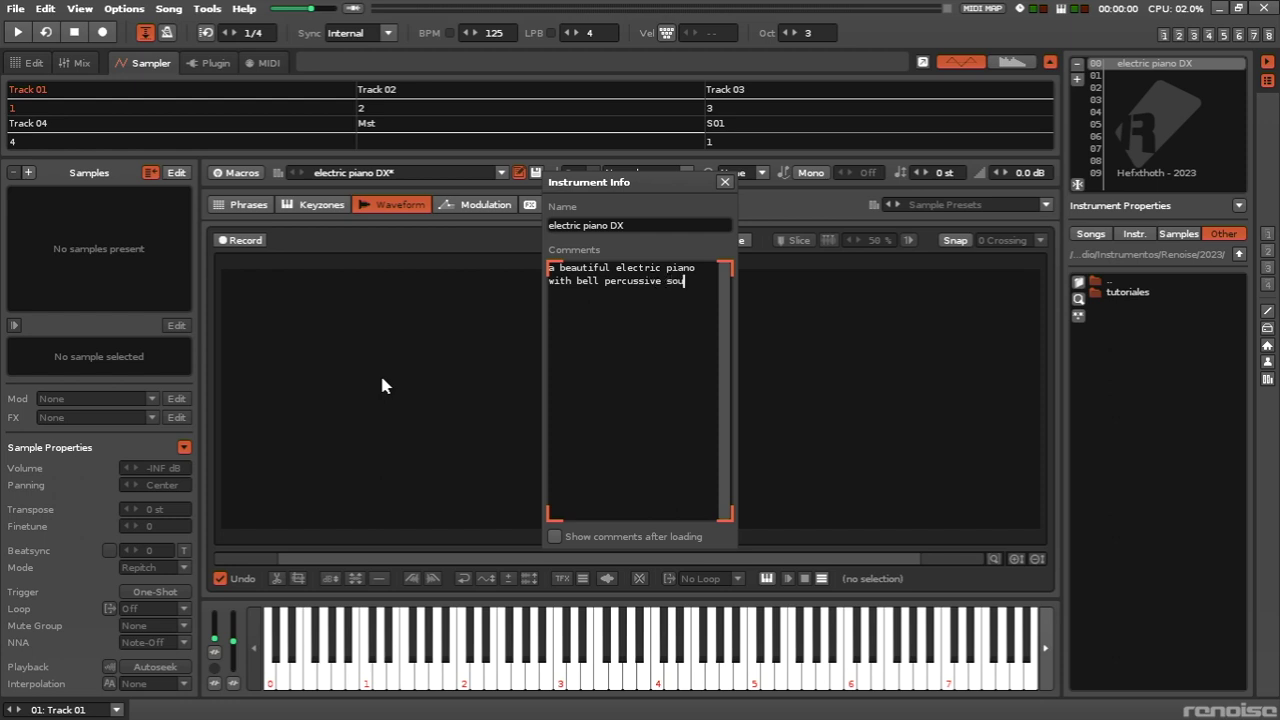
pyautogui.write('sound and stereo depth.')
pyautogui.press('Return')
pyautogui.press('Return')
pyautogui.write('Tool needed:')
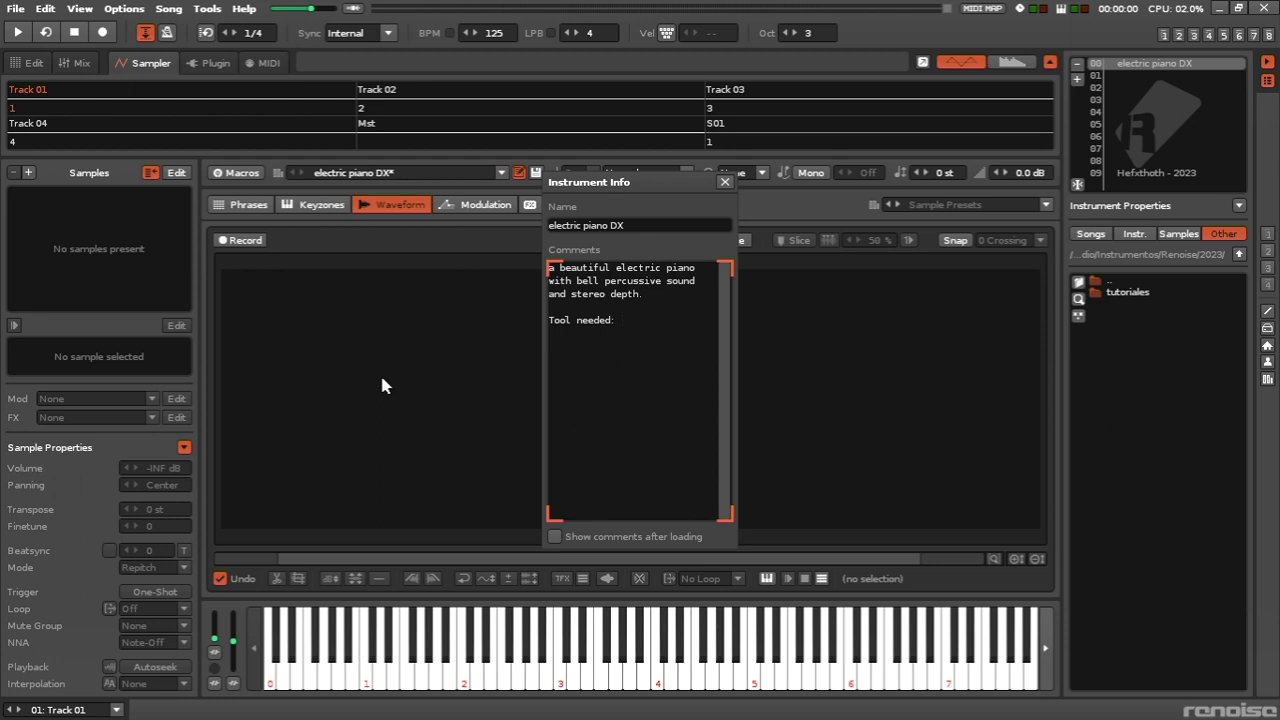
pyautogui.write(' MorphSynth instrument')
pyautogui.click(726, 181)
# Open the MorphSynth generator for the electric piano DX instrument and set its note range to C-2 through C-2
pyautogui.rightClick(1149, 66)
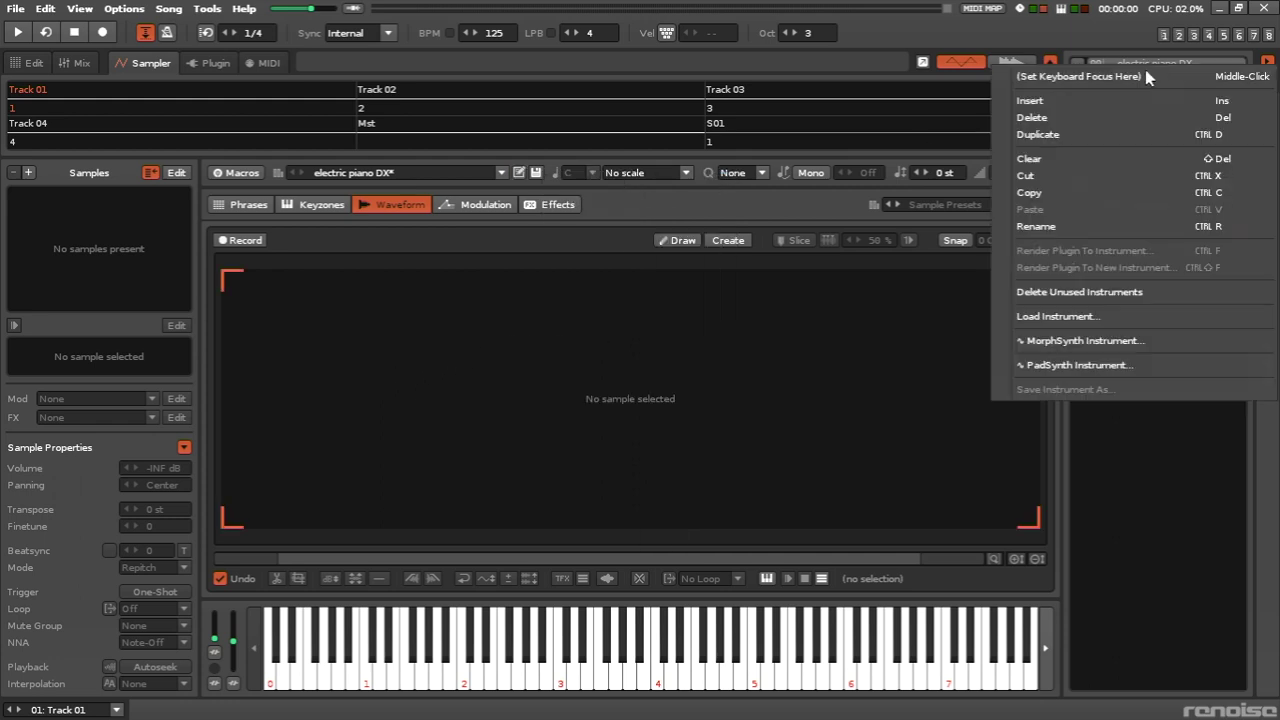
pyautogui.click(1187, 346)
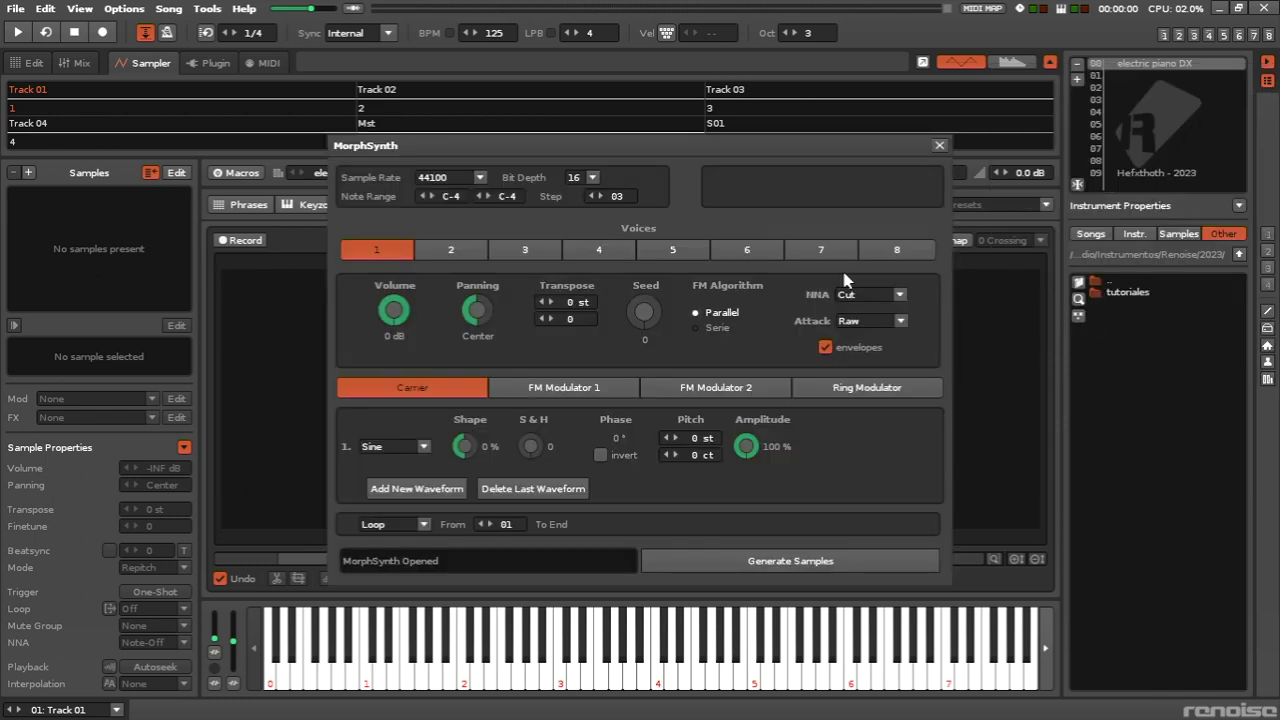
pyautogui.click(455, 197)
pyautogui.write('C-2')
pyautogui.press('Return')
pyautogui.click(505, 197)
pyautogui.write('C-2')
pyautogui.press('Return')
# Set FM Modulator 1 of voice 1 to a ratio of 13 / 1 and an amount of 1, and generate the samples
pyautogui.click(578, 390)
pyautogui.click(699, 440)
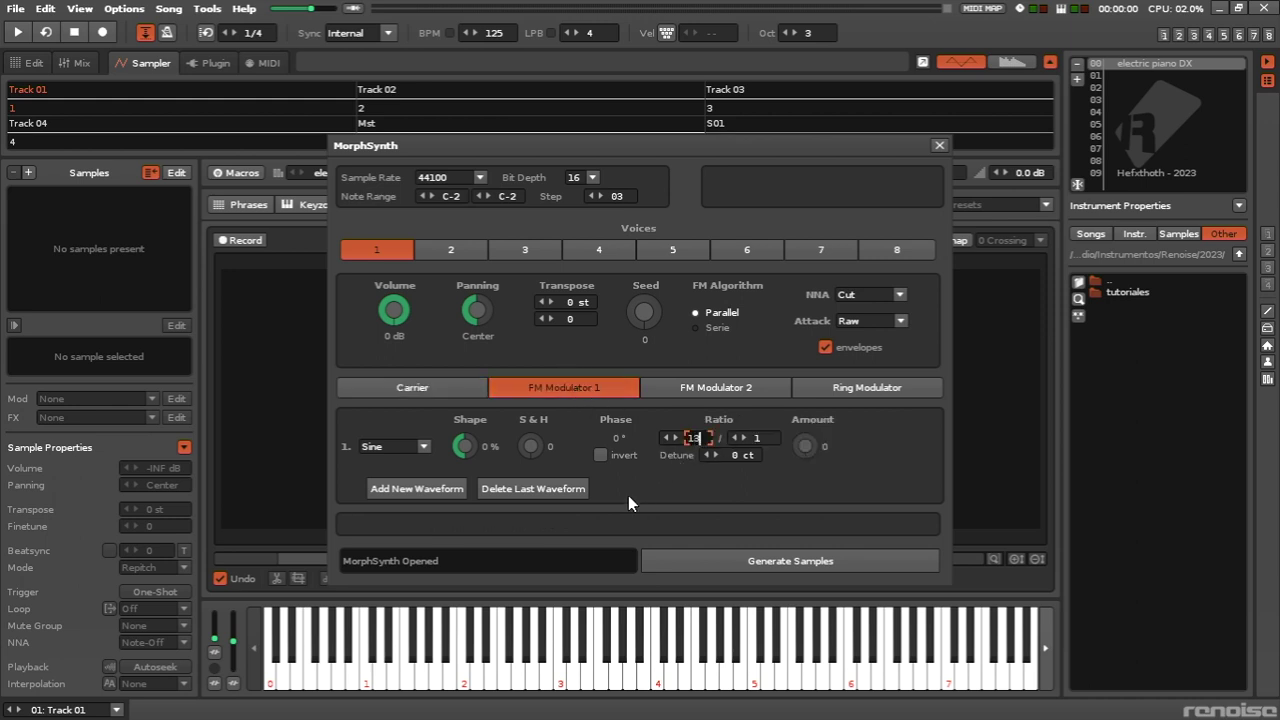
pyautogui.write('13')
pyautogui.press('Return')
pyautogui.click(836, 446)
pyautogui.write('1')
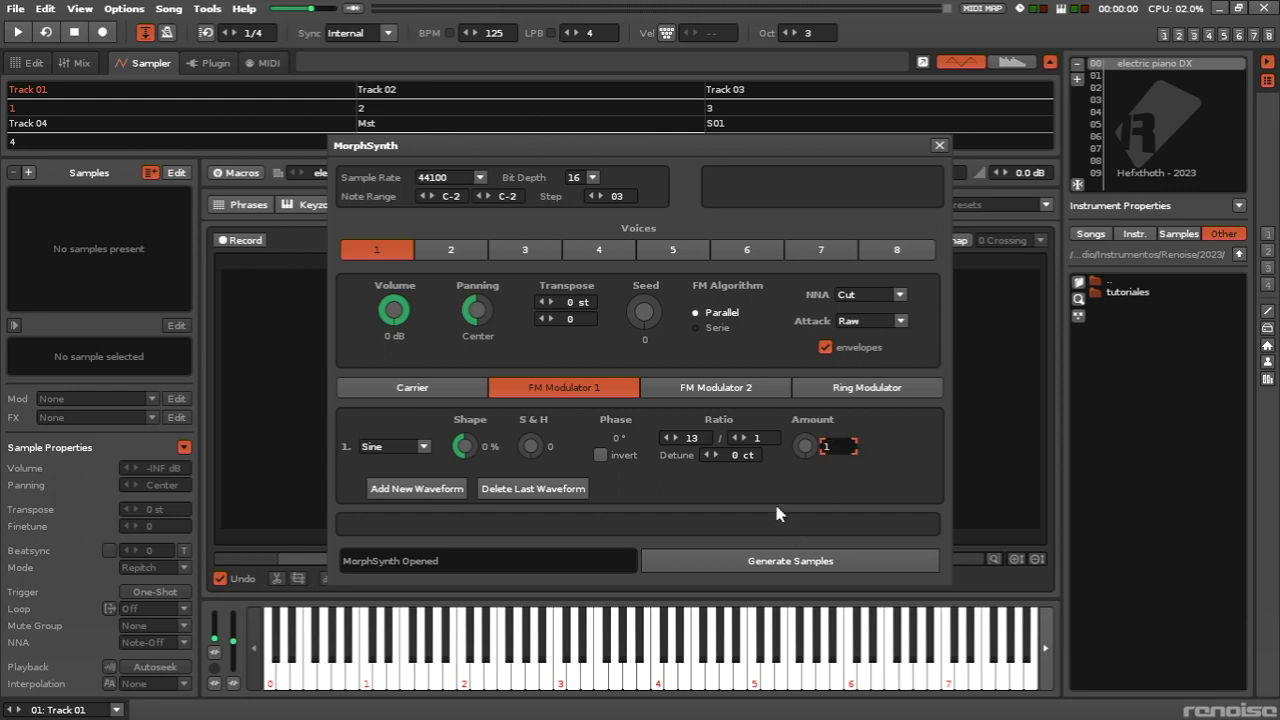
pyautogui.press('Return')
pyautogui.click(775, 560)
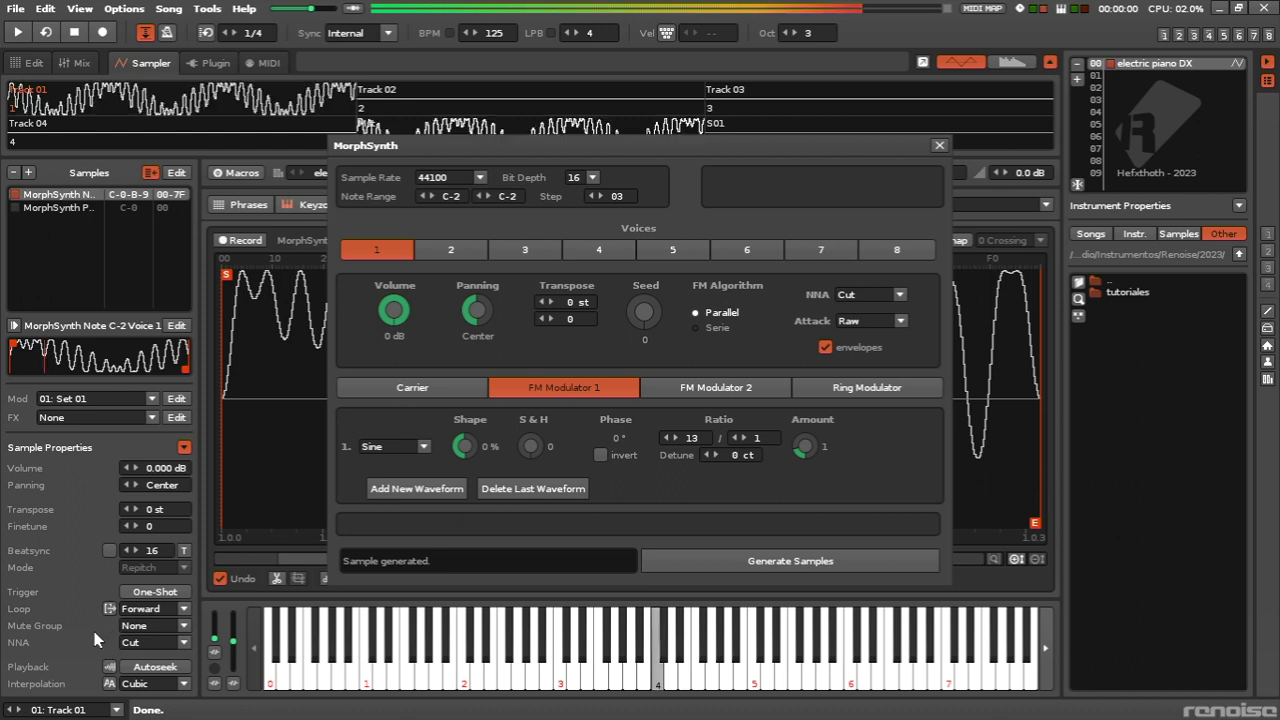
# Enable anti-aliasing and Sinc interpolation for the generated sample, and close MorphSynth
pyautogui.click(109, 684)
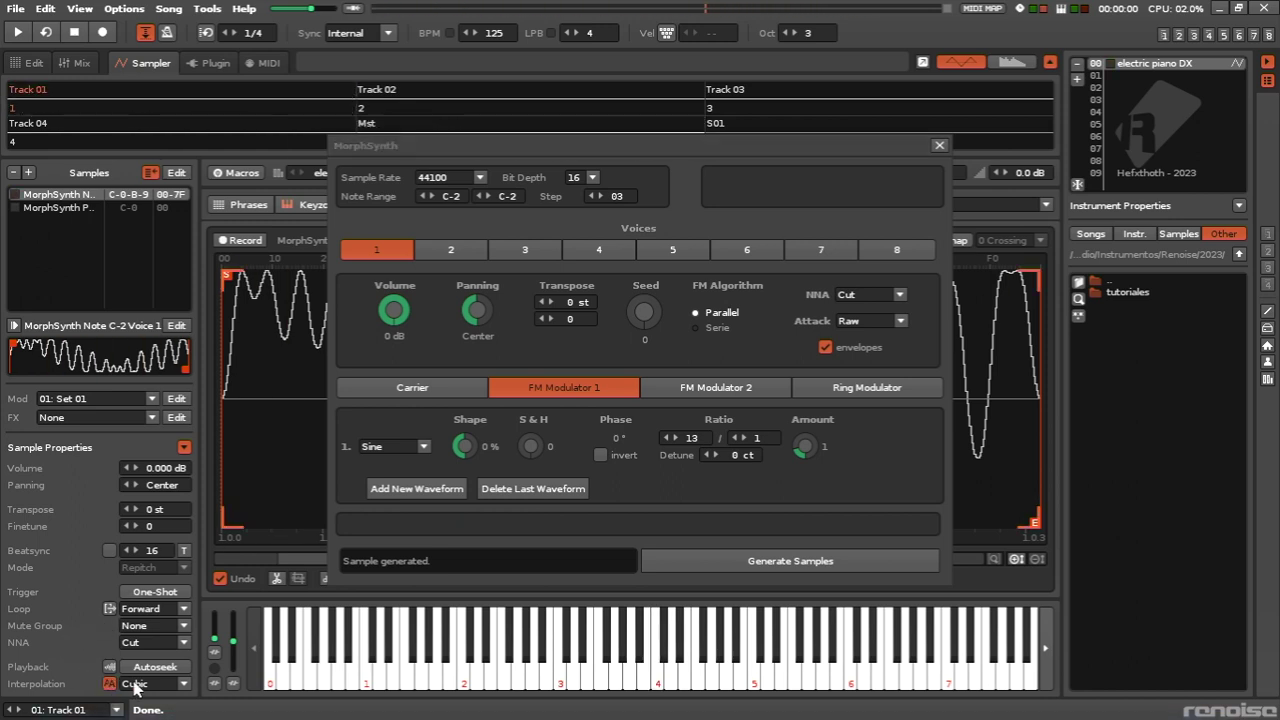
pyautogui.click(140, 686)
pyautogui.click(143, 668)
pyautogui.click(939, 146)
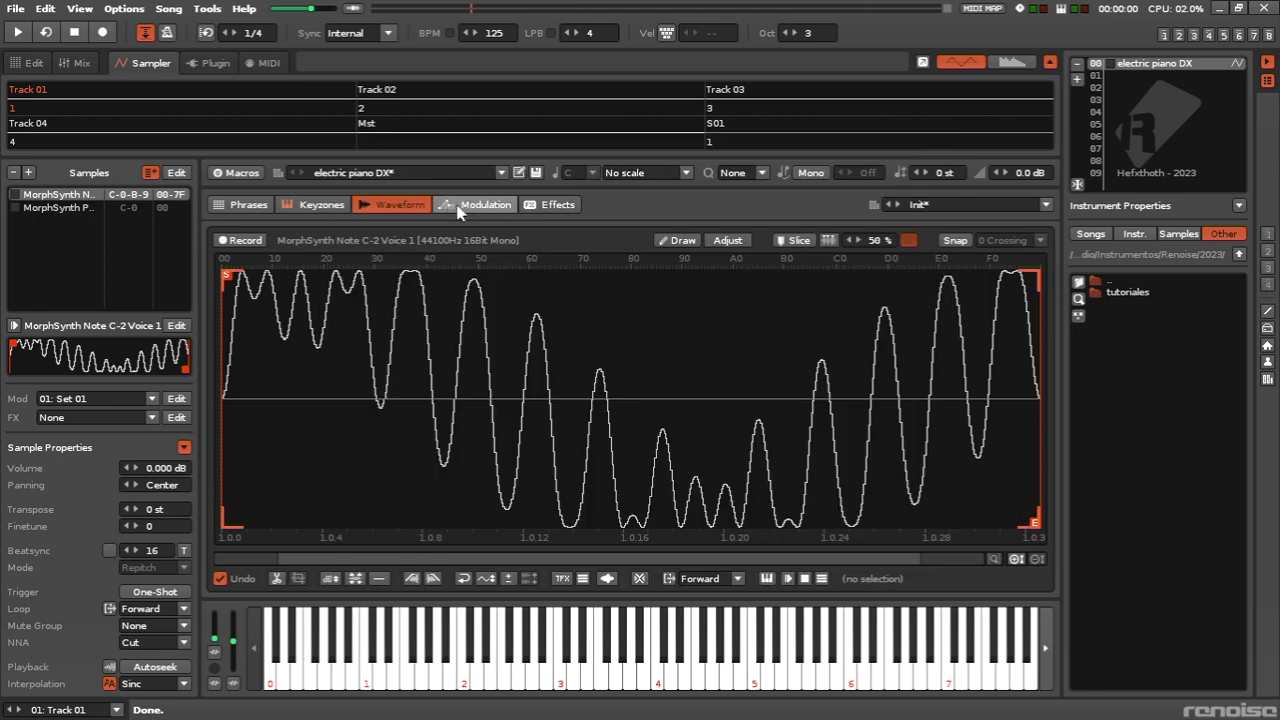
# Add an AHDSR device to the volume modulation with decay at 0 ms and sustain at 1.000
pyautogui.click(472, 204)
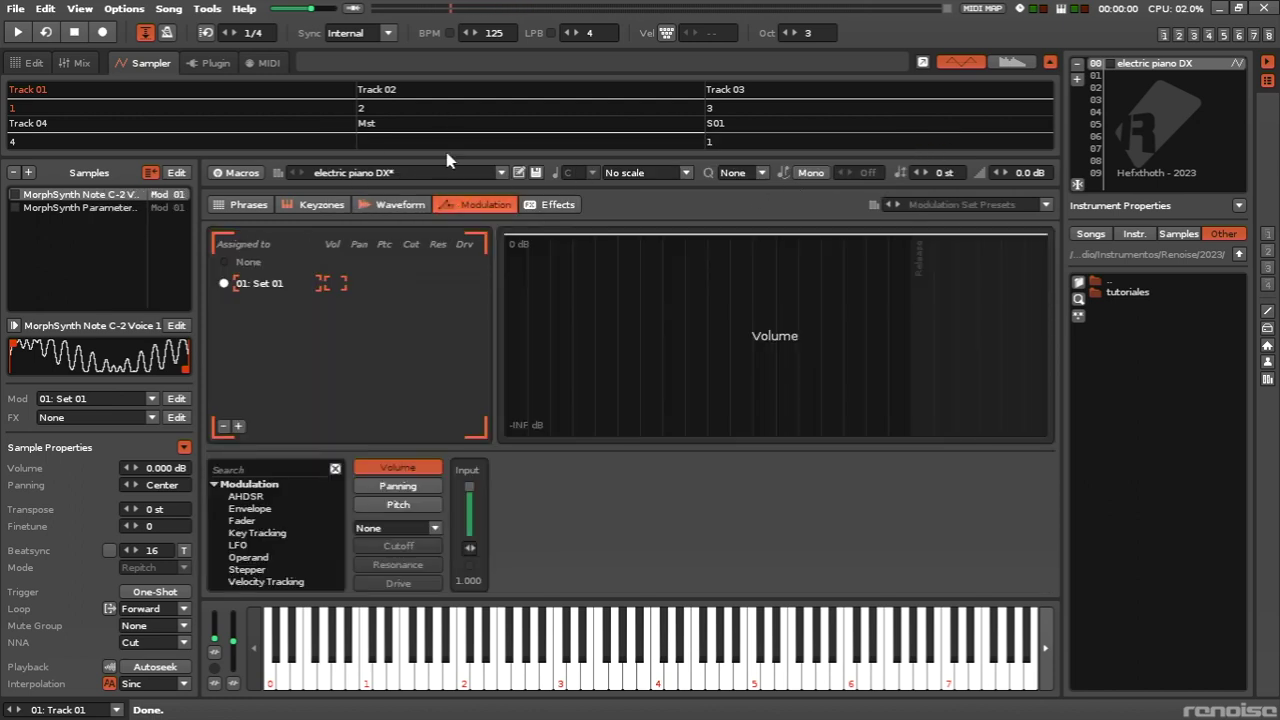
pyautogui.click(253, 498)
pyautogui.doubleClick(253, 497)
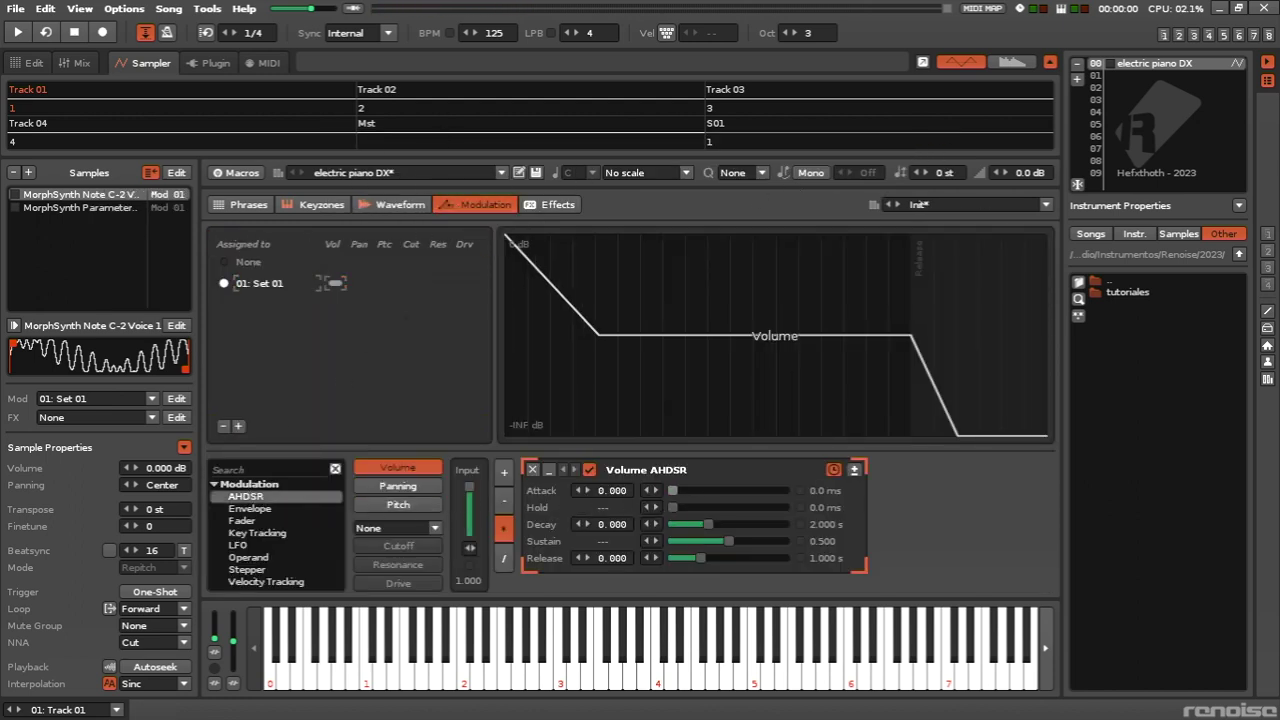
pyautogui.moveTo(716, 525); pyautogui.dragTo(790, 541)
# Set the volume AHDSR's release to 200 ms and the volume modulation input to 0.300, auditioning a note
pyautogui.doubleClick(826, 558)
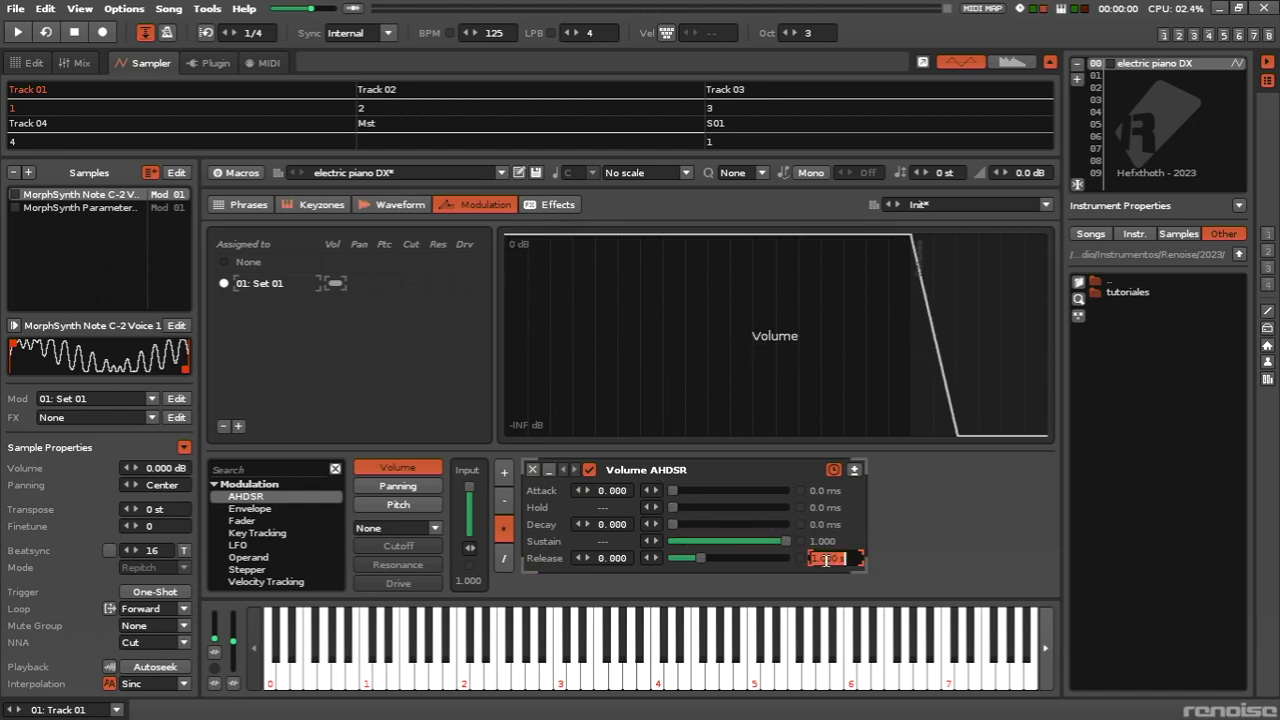
pyautogui.write('200m')
pyautogui.press('Return')
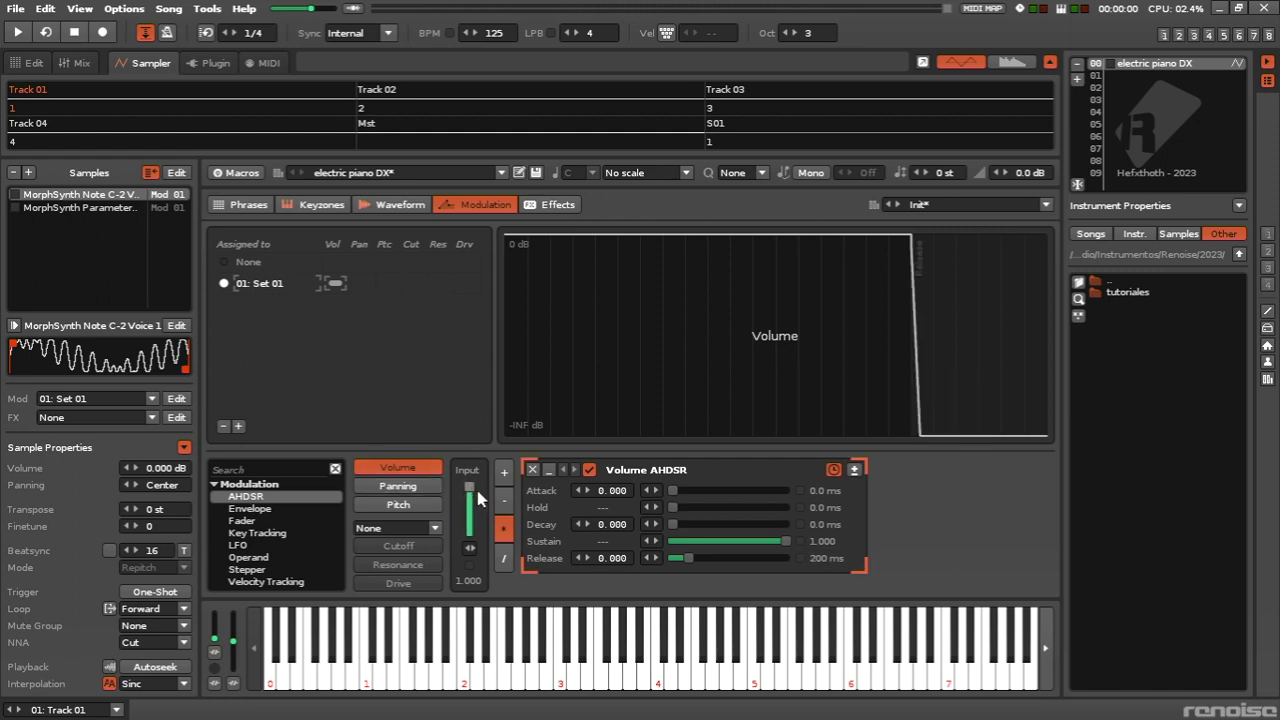
pyautogui.press('z')
pyautogui.moveTo(478, 498); pyautogui.dragTo(478, 537)
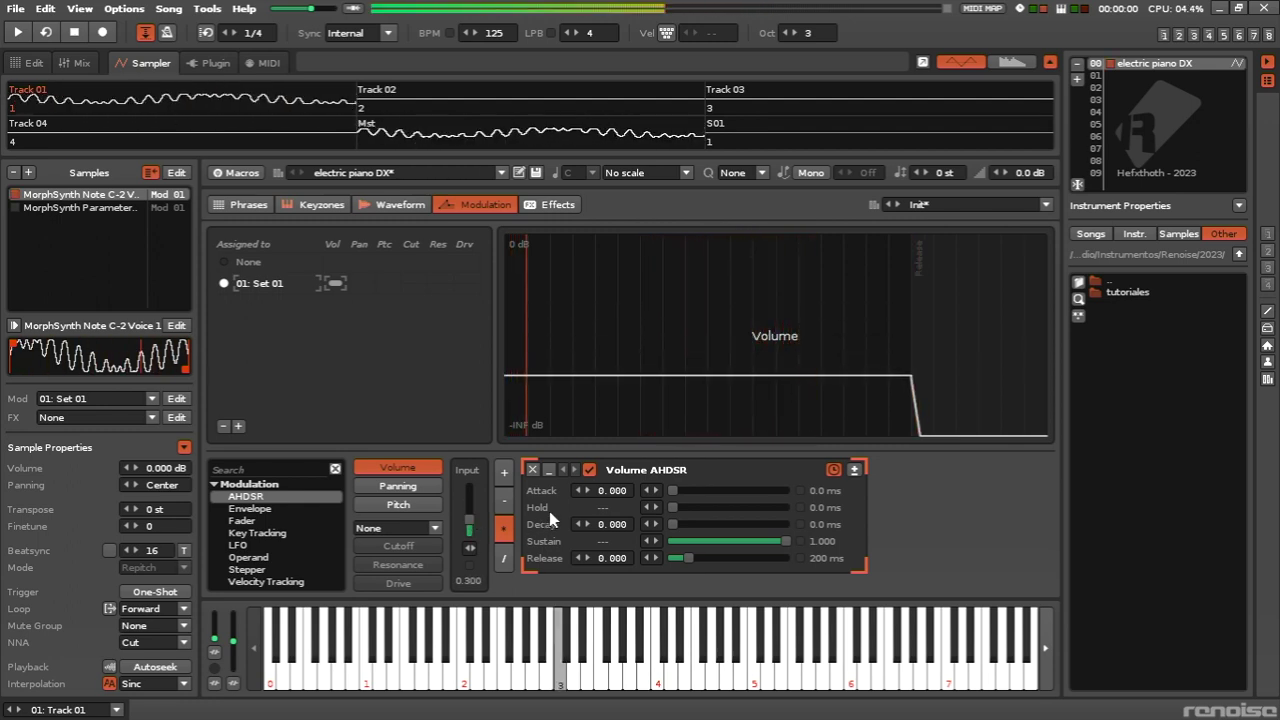
# Show the macros and map the first one to the volume AHDSR's attack with a maximum of 2 ms
pyautogui.click(245, 174)
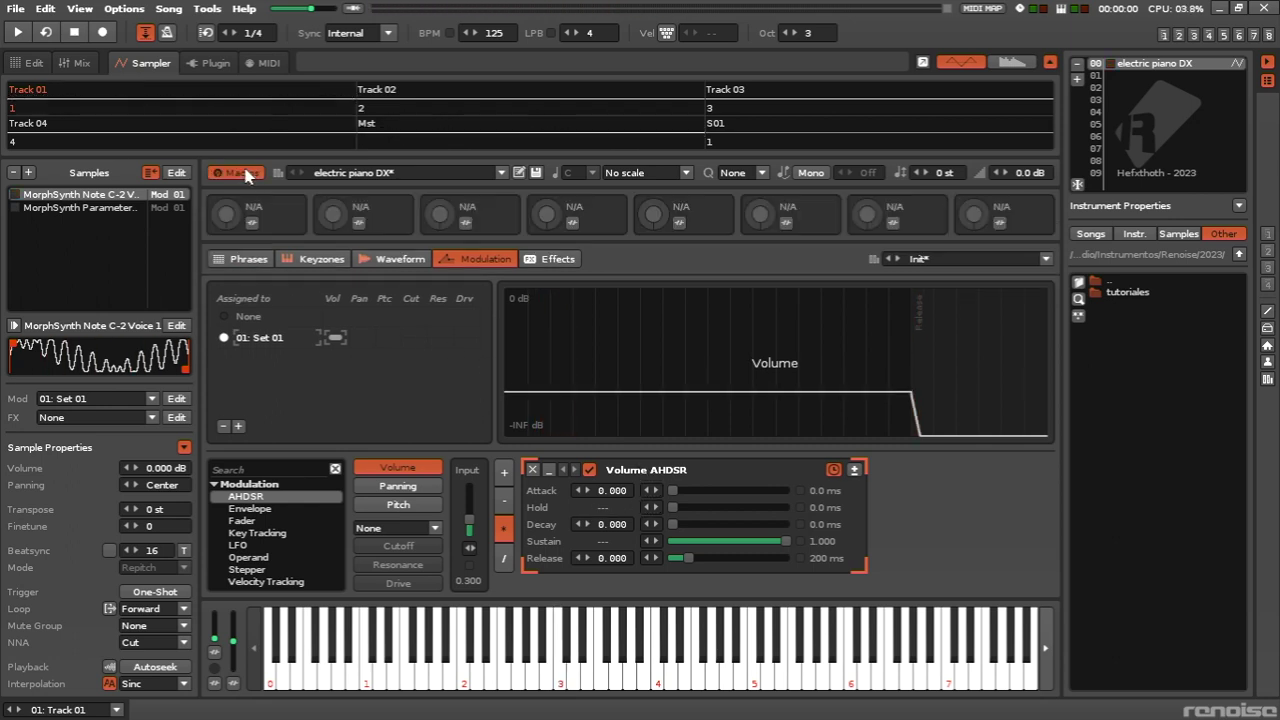
pyautogui.click(251, 222)
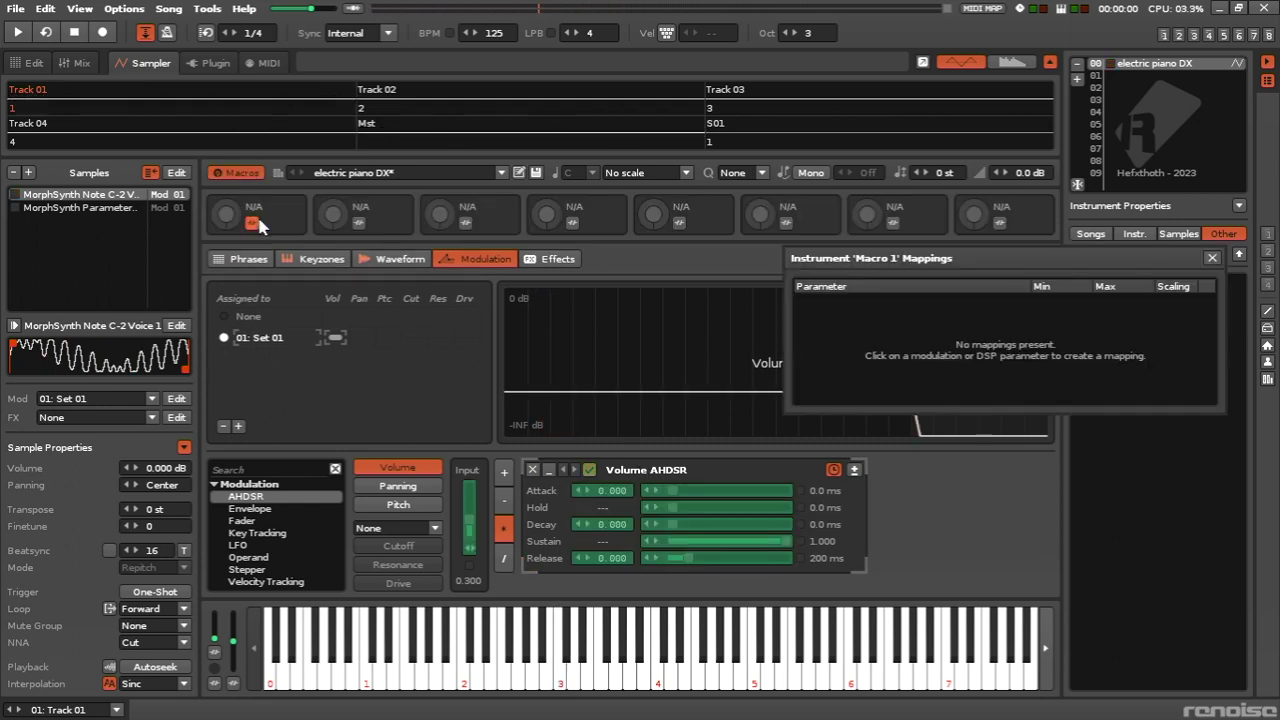
pyautogui.click(677, 490)
pyautogui.doubleClick(1108, 303)
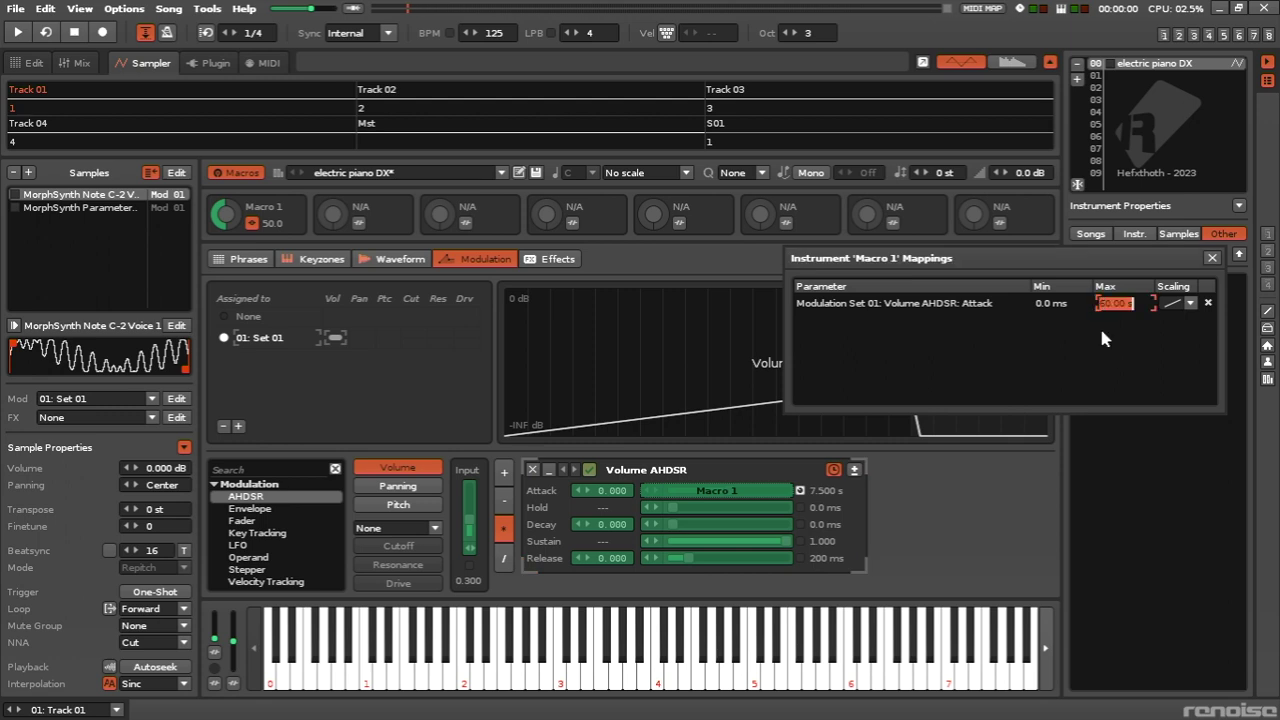
pyautogui.press('BackSpace')
pyautogui.press('BackSpace')
pyautogui.press('BackSpace')
pyautogui.press('BackSpace')
pyautogui.press('BackSpace')
pyautogui.press('BackSpace')
pyautogui.press('BackSpace')
pyautogui.write('2')
pyautogui.press('Return')
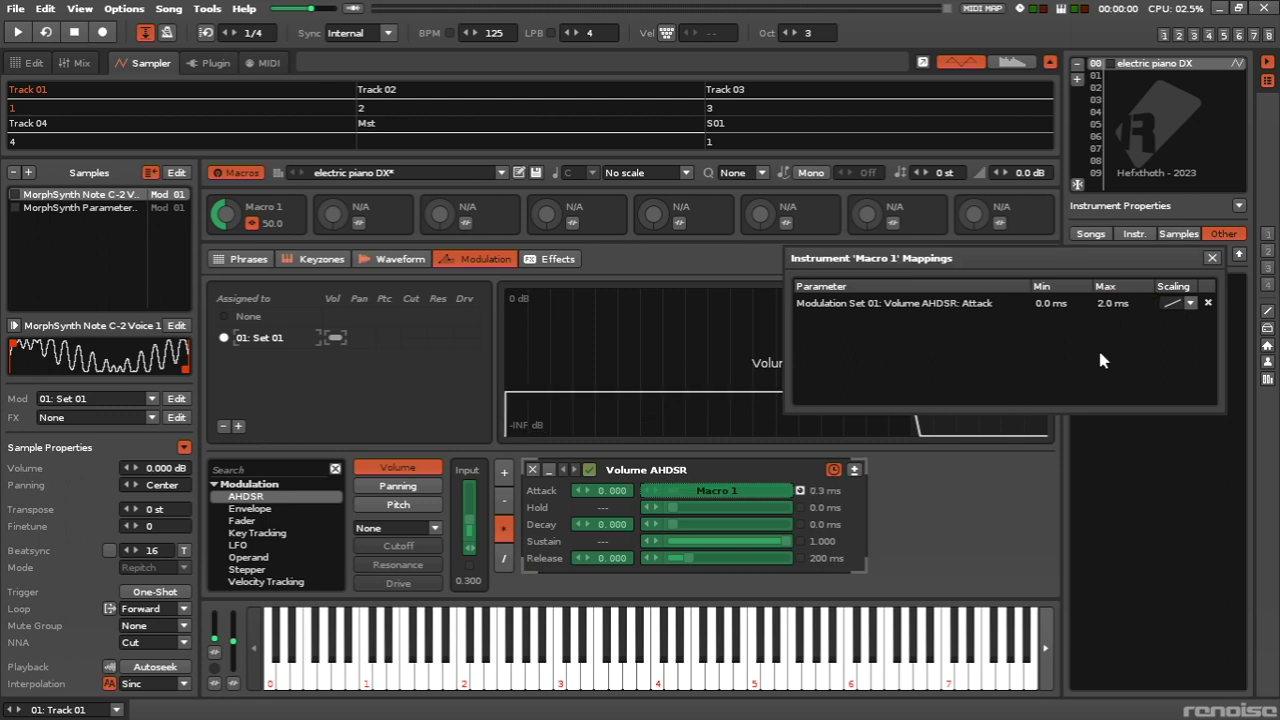
# Audition notes with the first macro at 0 and at 100, return it to 0, and close its mappings
pyautogui.press('q')
pyautogui.moveTo(224, 217); pyautogui.dragTo(224, 285)
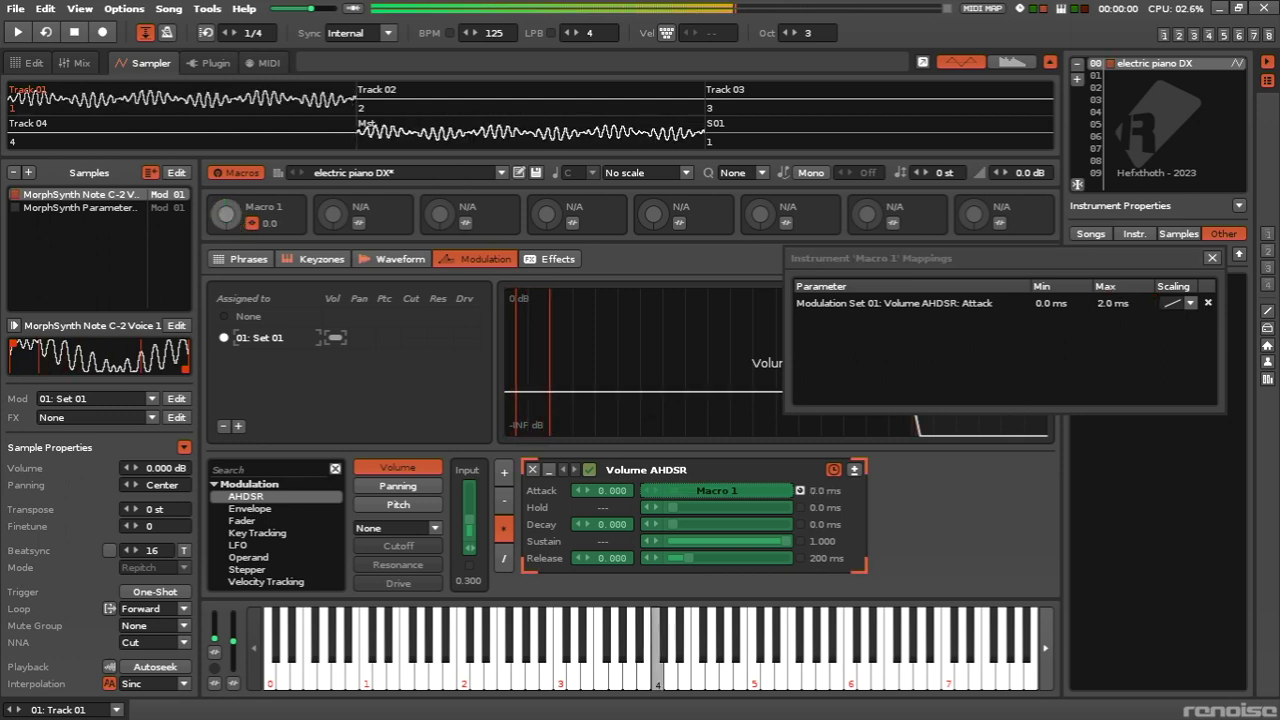
pyautogui.moveTo(226, 214); pyautogui.dragTo(226, 90)
pyautogui.press('q')
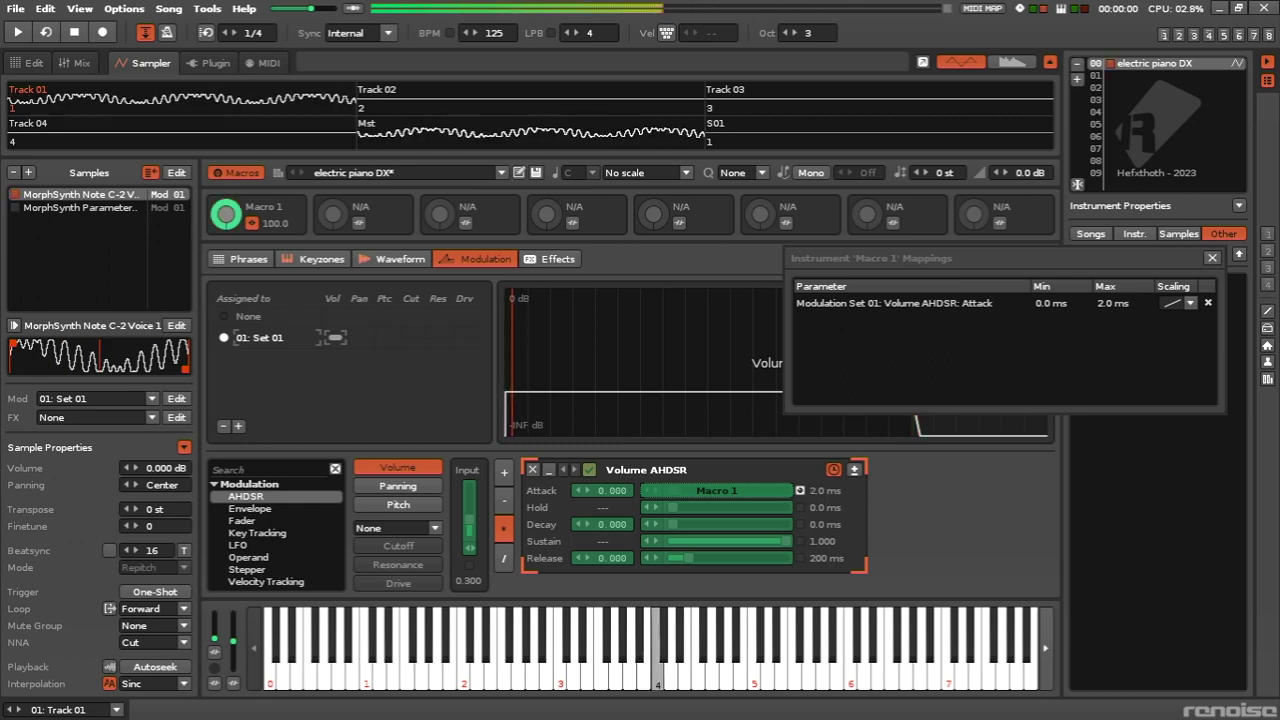
pyautogui.moveTo(226, 214); pyautogui.dragTo(226, 320)
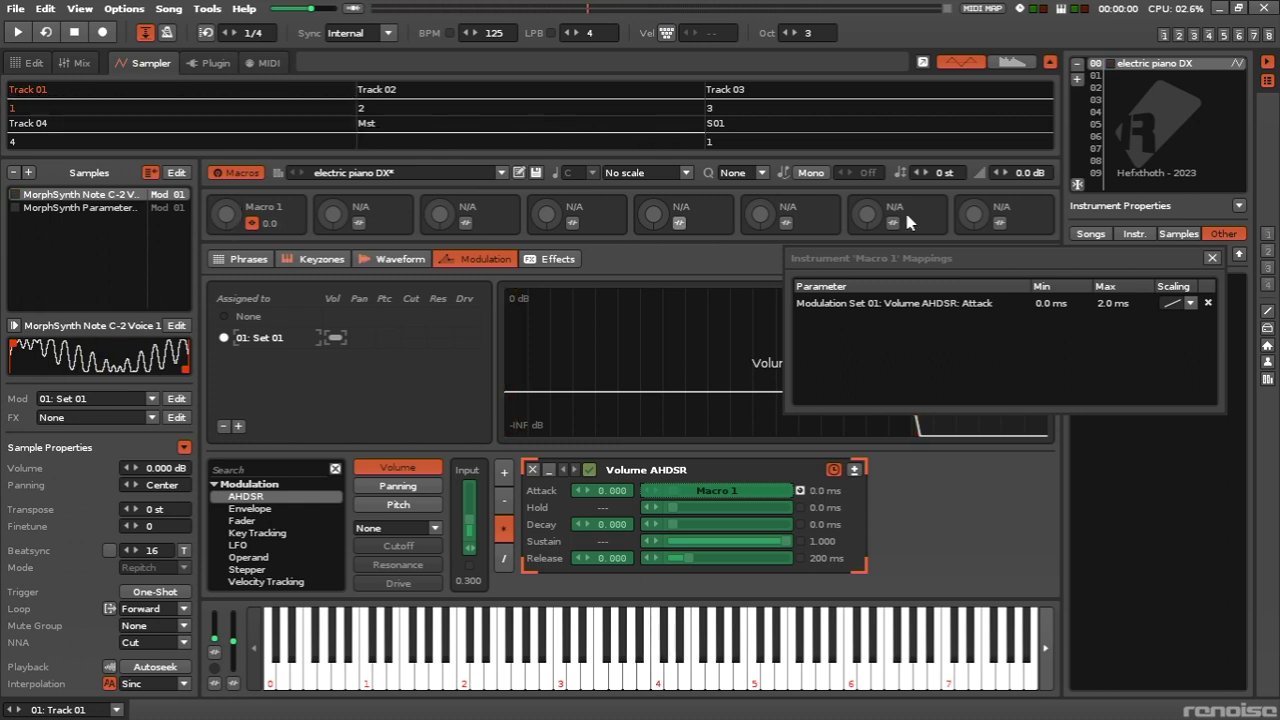
pyautogui.click(1212, 257)
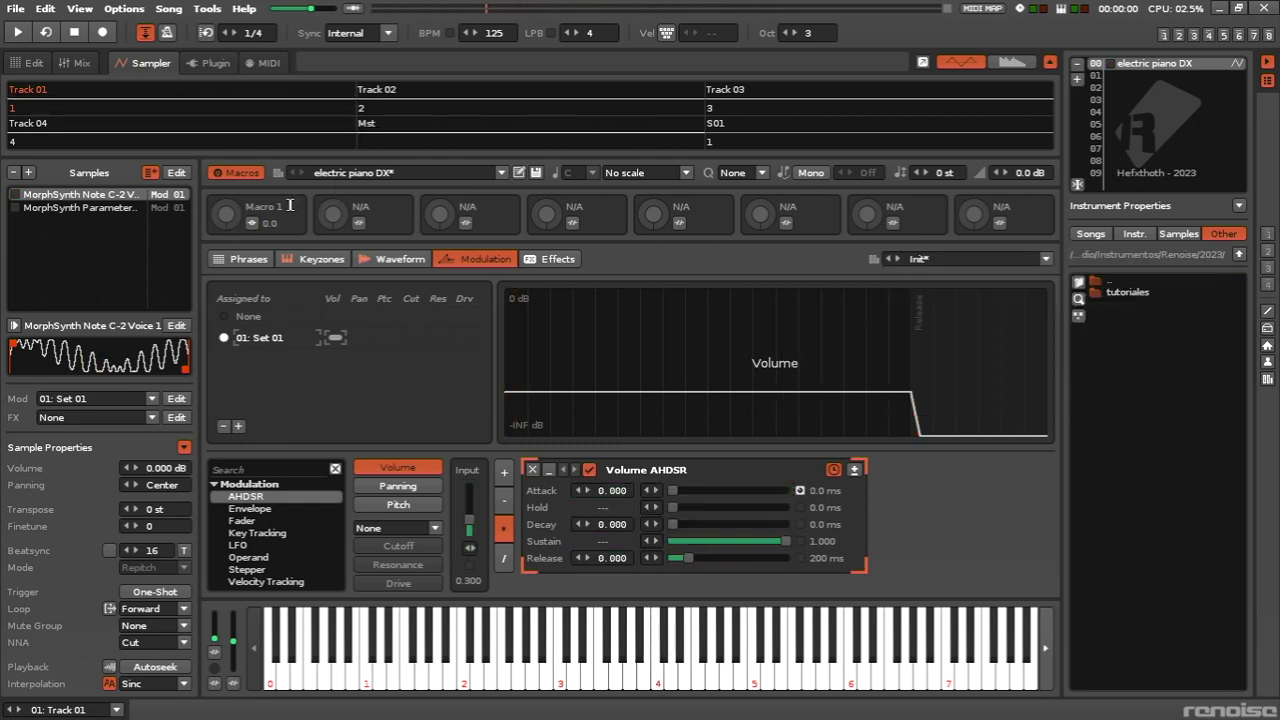
# Rename the first macro "softness" and try it at 100 before returning it to 0
pyautogui.doubleClick(290, 205)
pyautogui.press('BackSpace')
pyautogui.hotkey('ctrl', 'BackSpace')
pyautogui.hotkey('ctrl', 'BackSpace')
pyautogui.write('softness')
pyautogui.press('Return')
pyautogui.moveTo(230, 216); pyautogui.dragTo(230, 116)
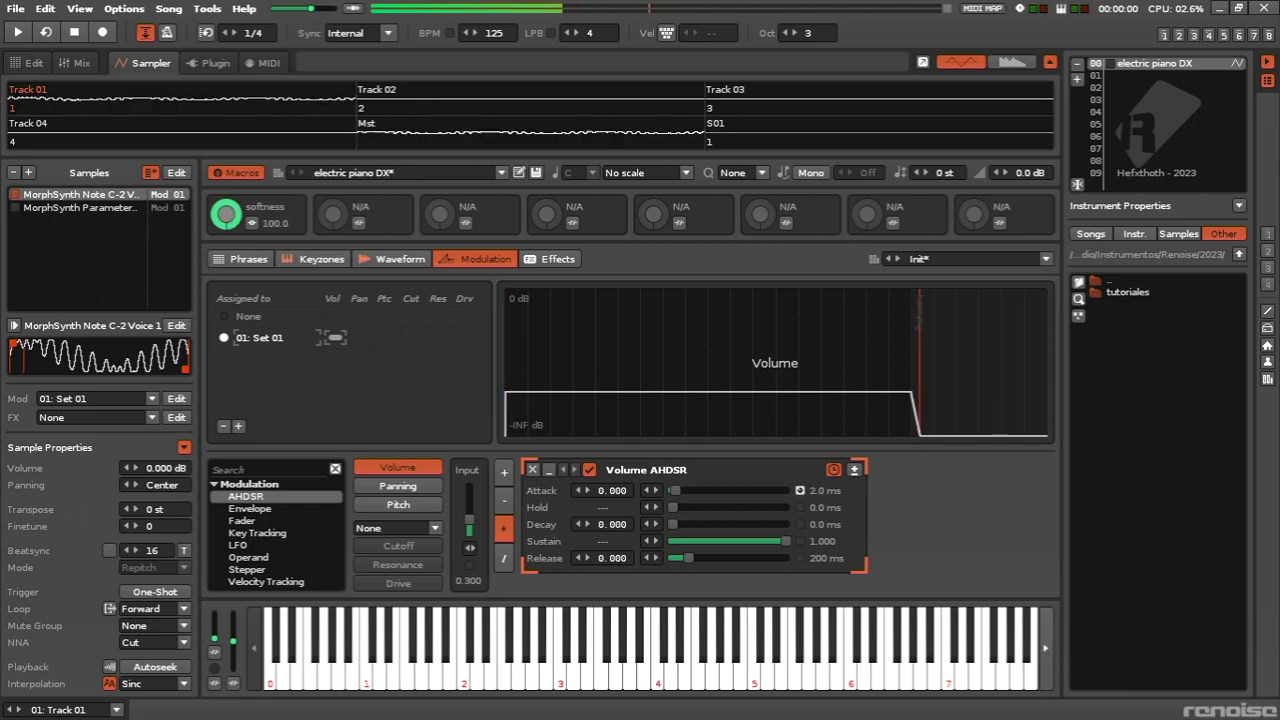
pyautogui.moveTo(230, 216); pyautogui.dragTo(230, 316)
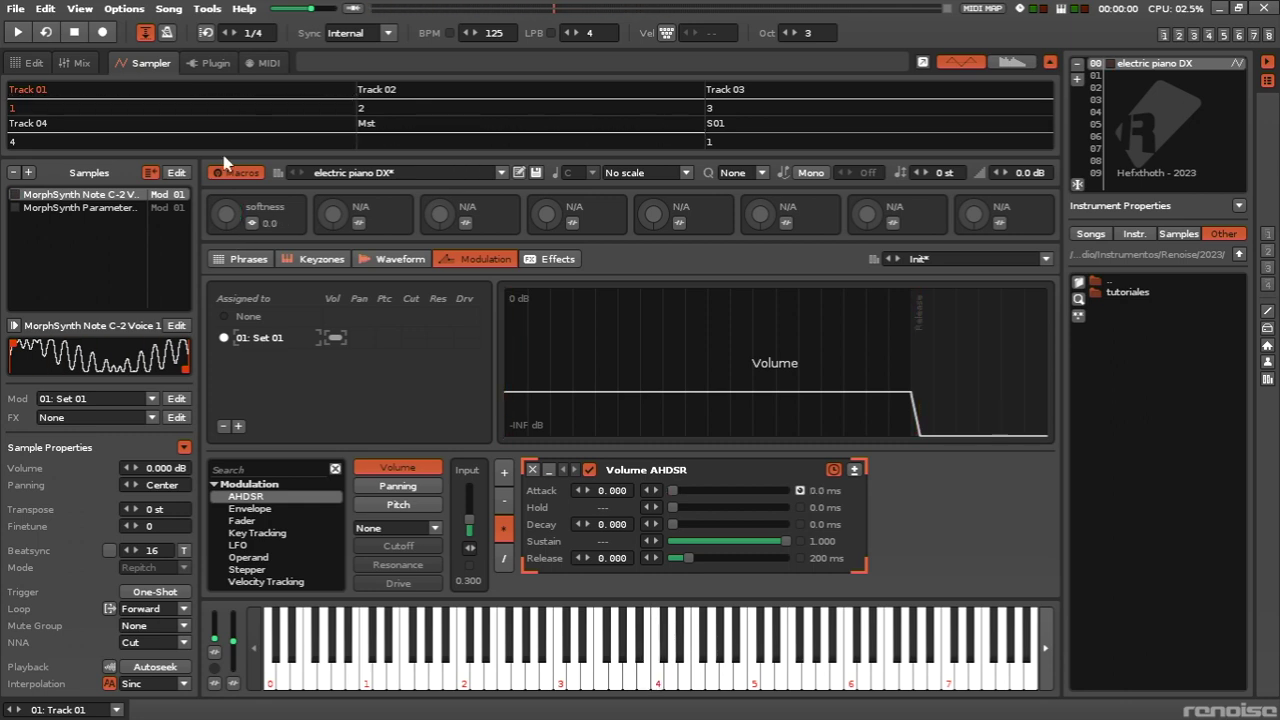
# Set the modulation set's filter to LP Clean and bring its resonance input down to 0.000
pyautogui.click(408, 530)
pyautogui.click(405, 209)
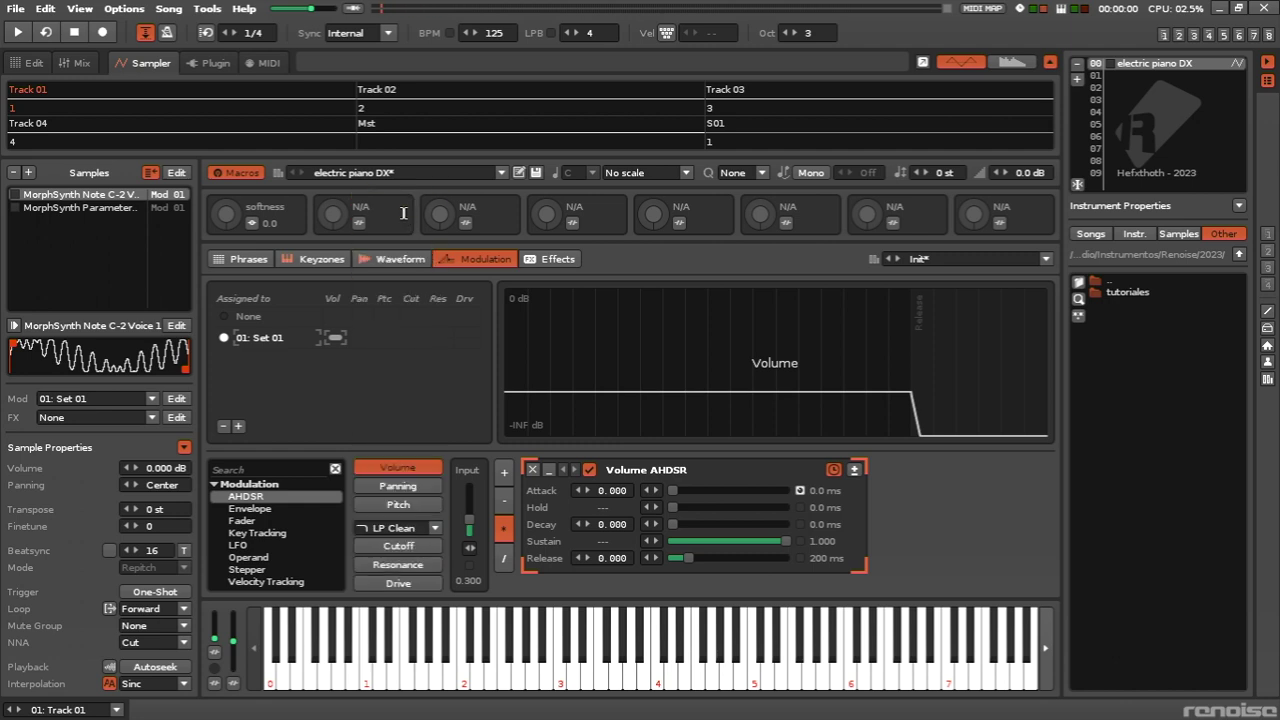
pyautogui.click(413, 566)
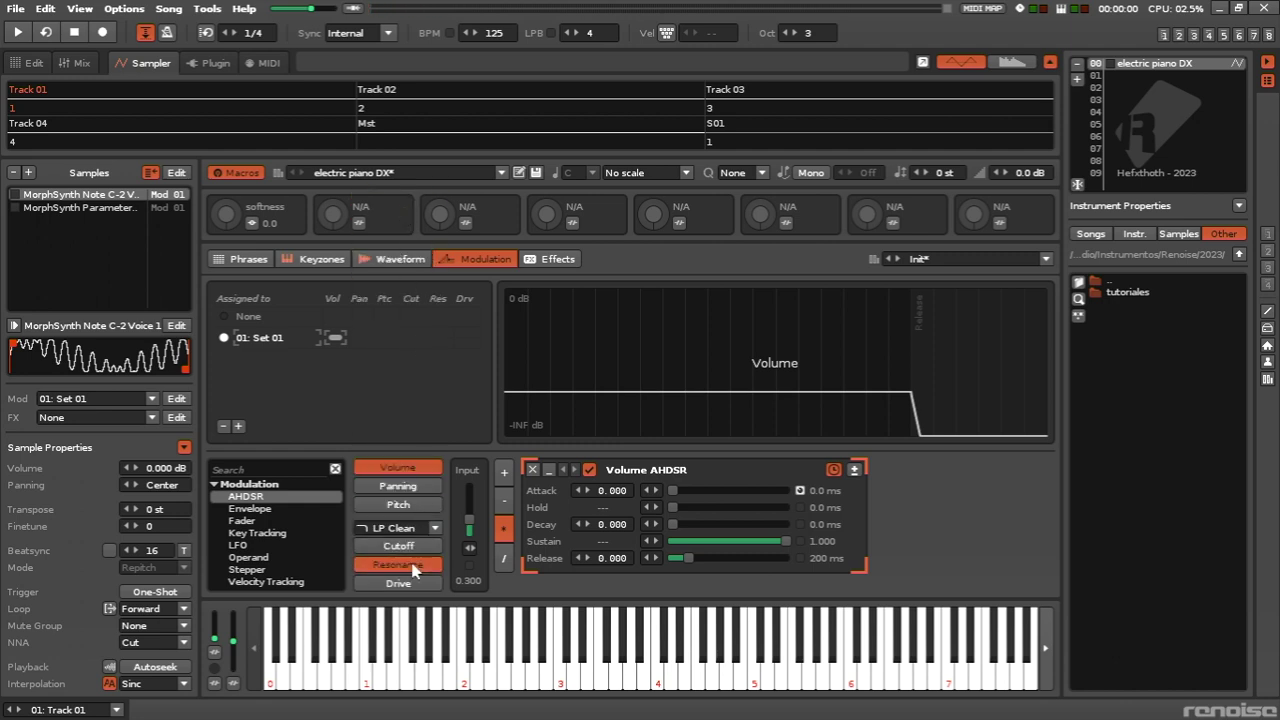
pyautogui.moveTo(469, 508); pyautogui.dragTo(469, 531)
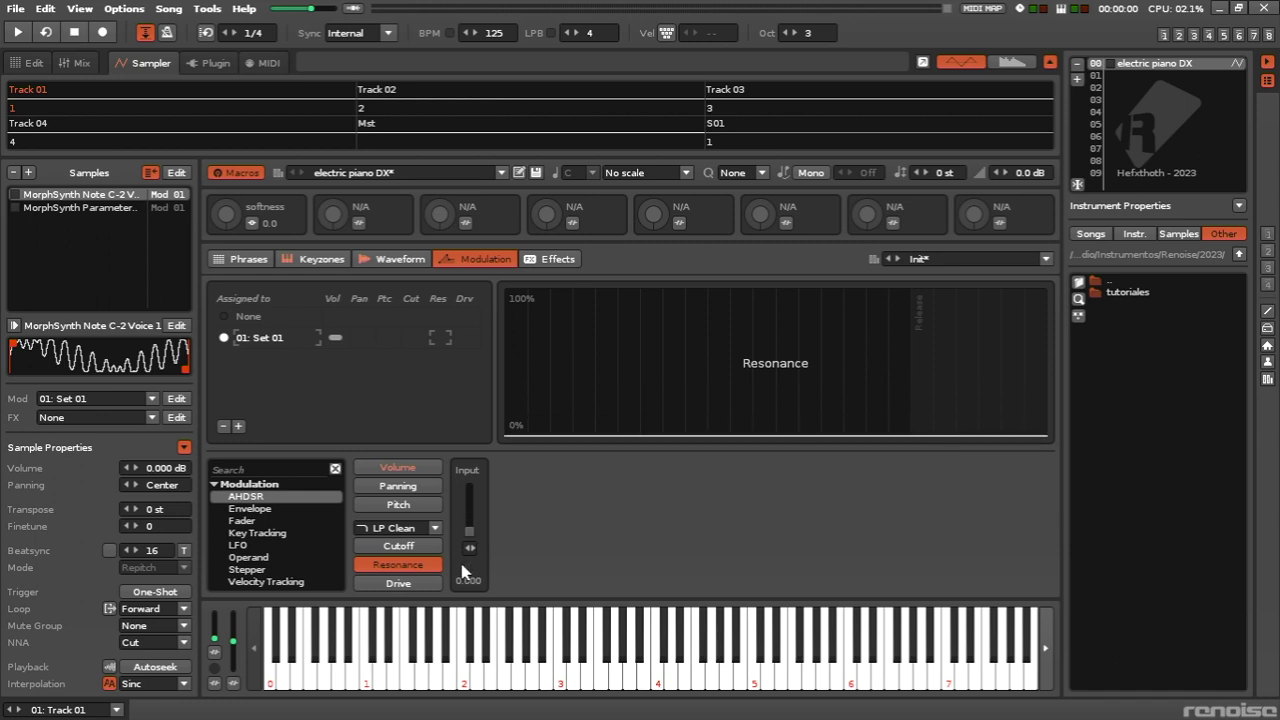
# Add an AHDSR device to the filter cutoff with attack 0 ms, sustain 0.000 and release 200 ms
pyautogui.click(411, 550)
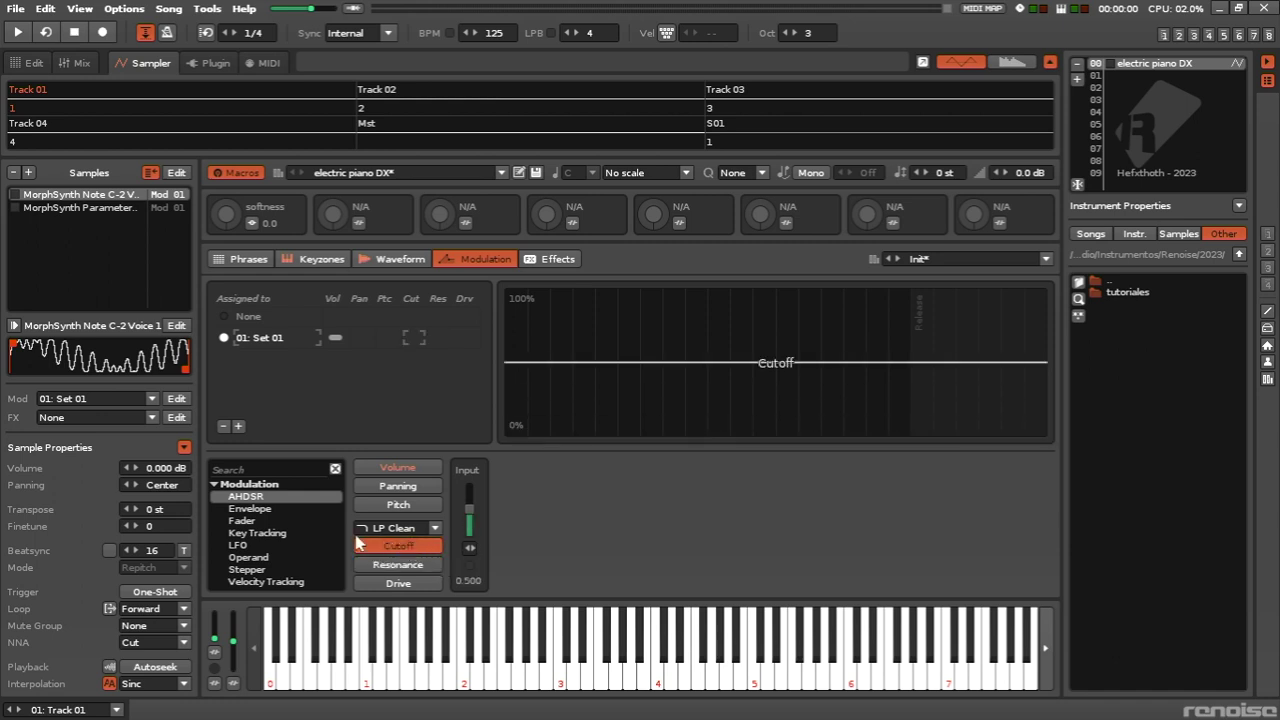
pyautogui.doubleClick(262, 500)
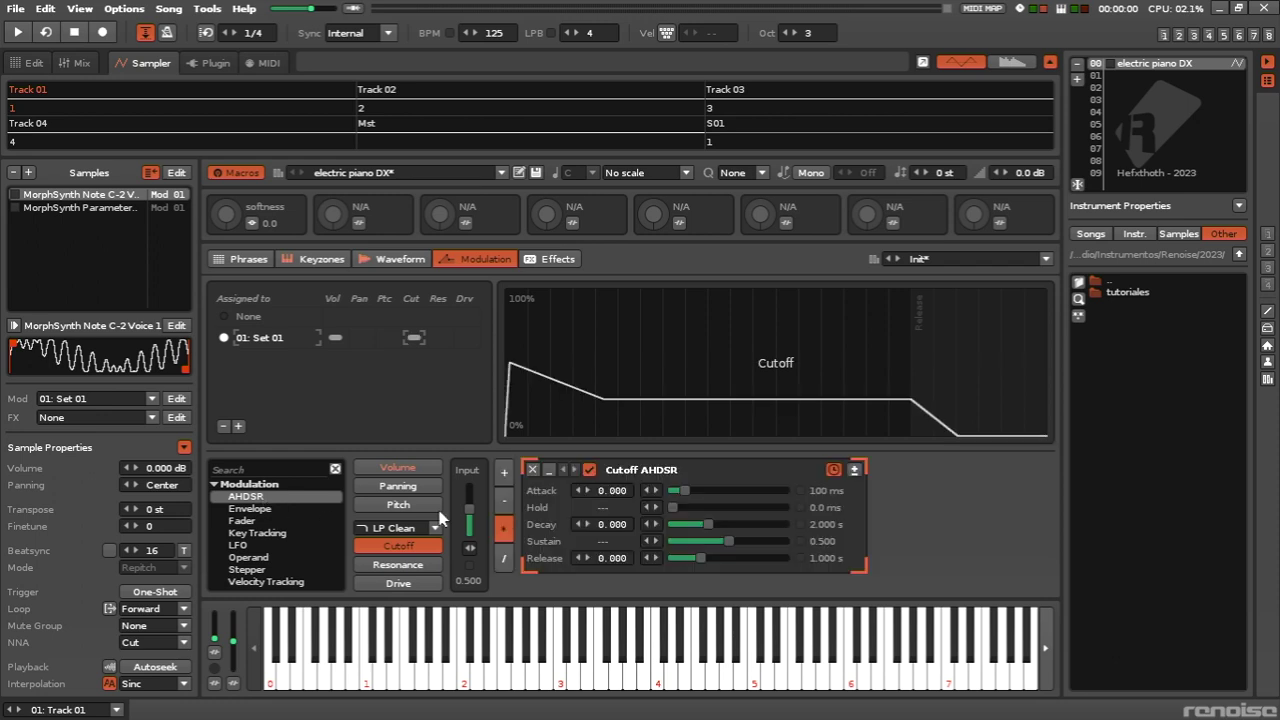
pyautogui.moveTo(688, 487); pyautogui.dragTo(668, 490)
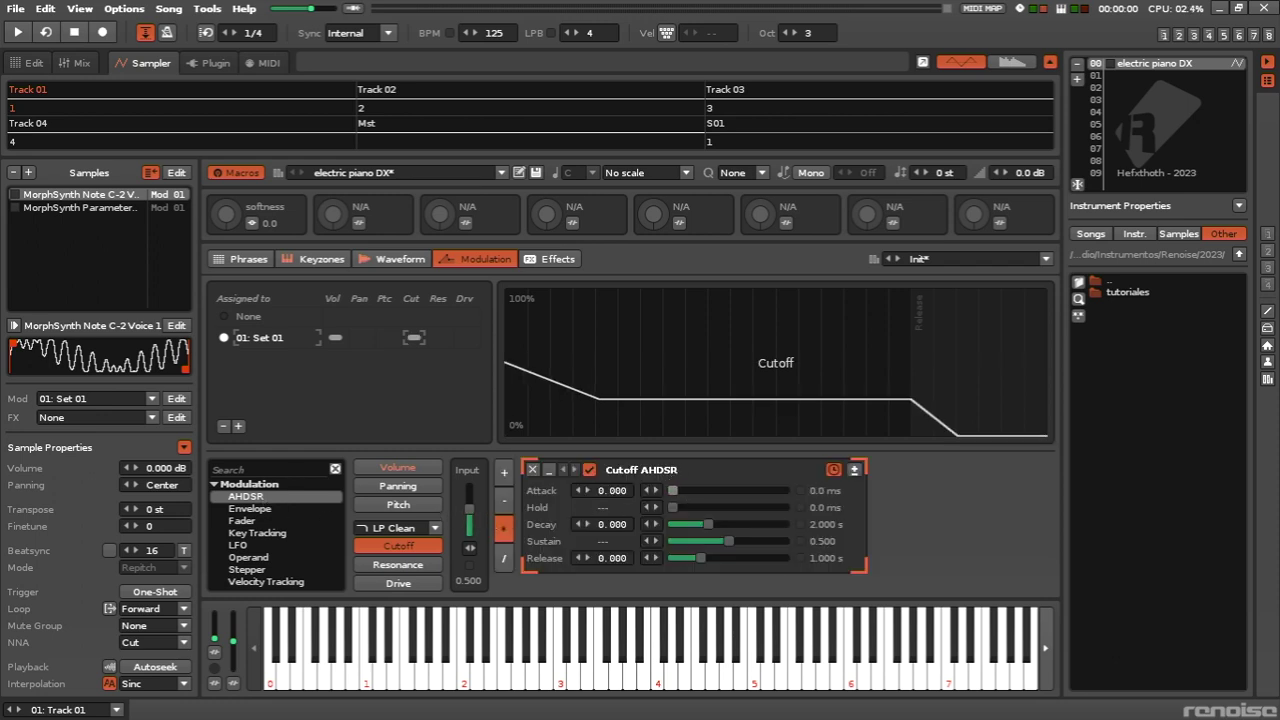
pyautogui.moveTo(742, 537); pyautogui.dragTo(674, 541)
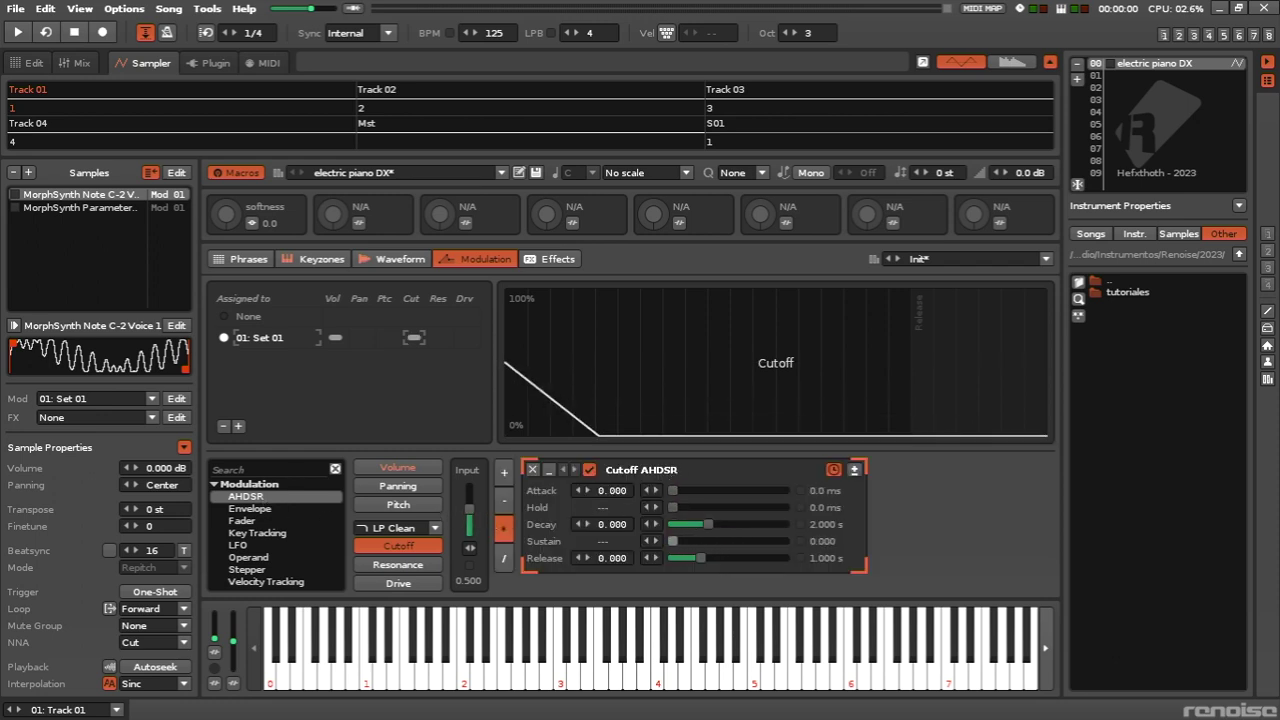
pyautogui.click(828, 562)
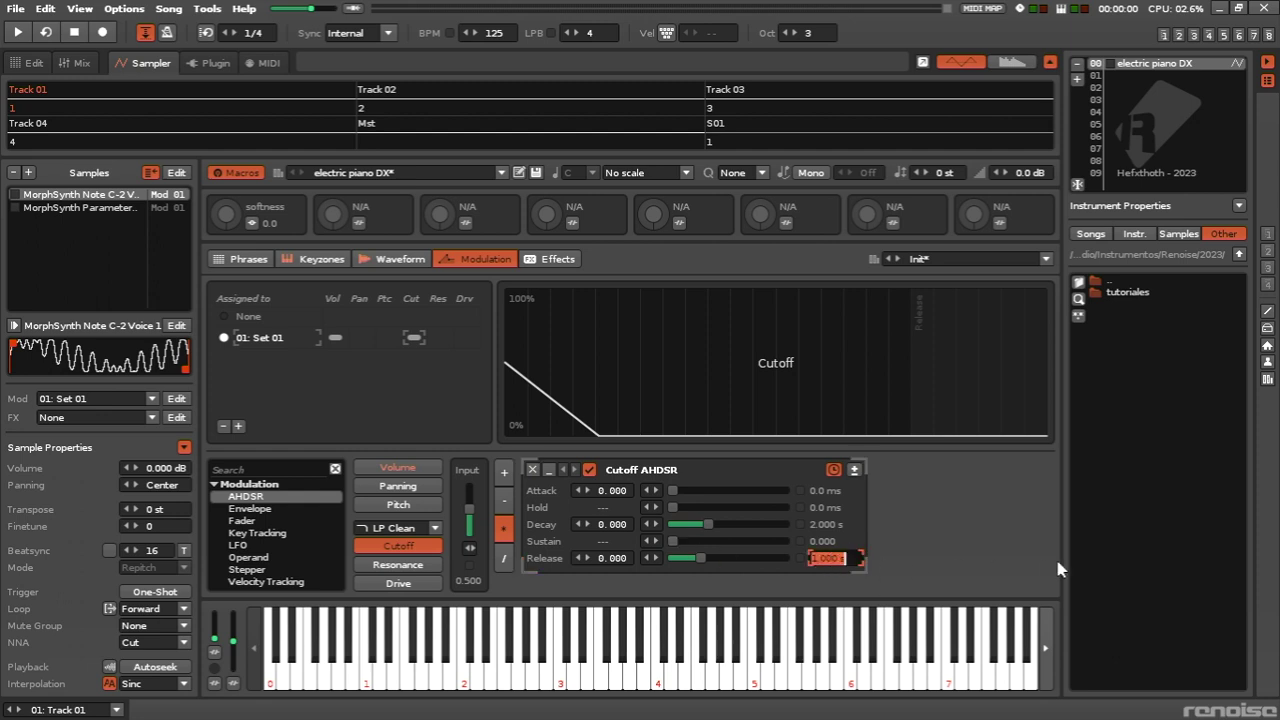
pyautogui.write('0.200')
pyautogui.press('Return')
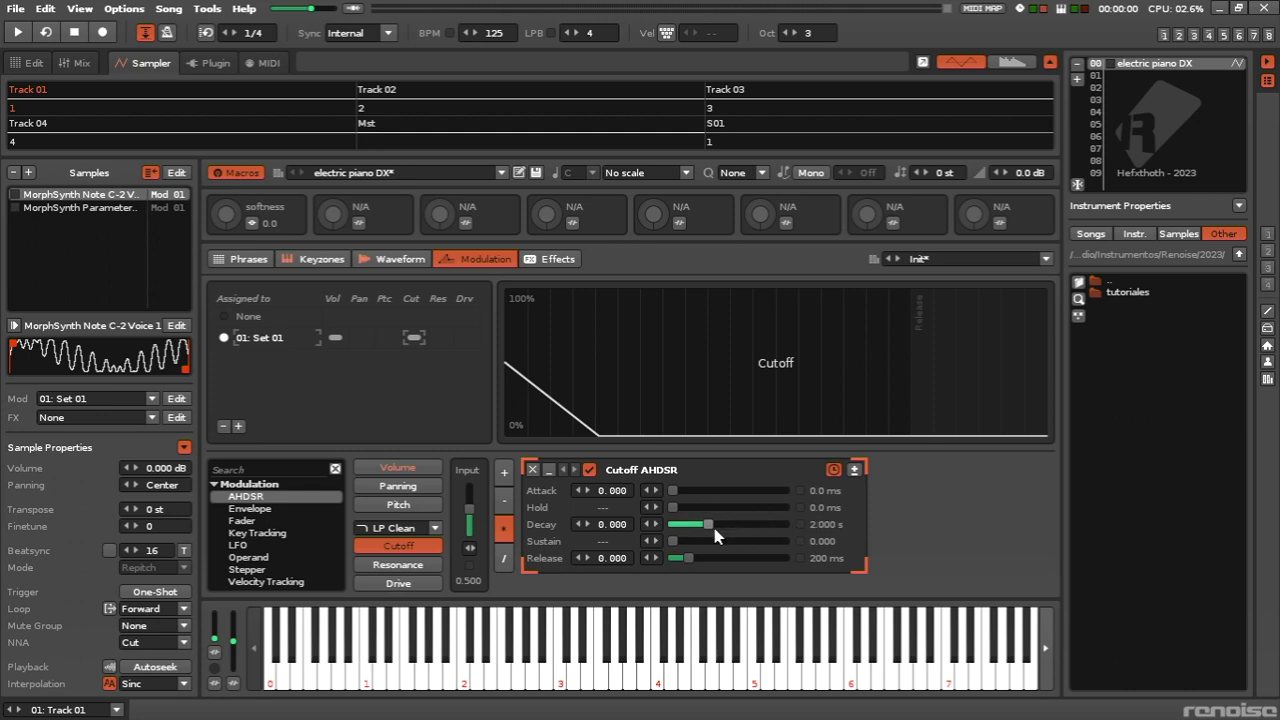
# Shorten the cutoff AHDSR's decay to about 554 ms and raise the cutoff input to 1.000 while auditioning notes
pyautogui.moveTo(713, 529); pyautogui.dragTo(701, 529)
pyautogui.press('w')
pyautogui.press('w')
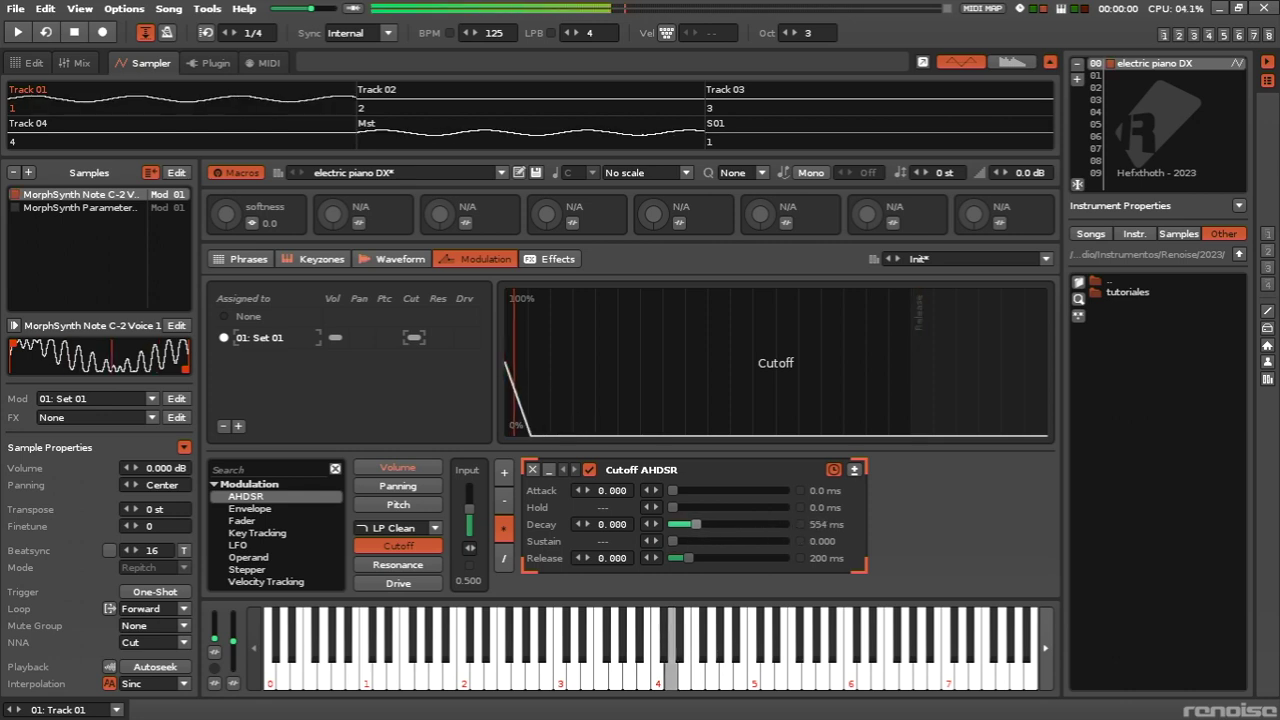
pyautogui.press('w')
pyautogui.moveTo(470, 509); pyautogui.dragTo(470, 486)
pyautogui.press('w')
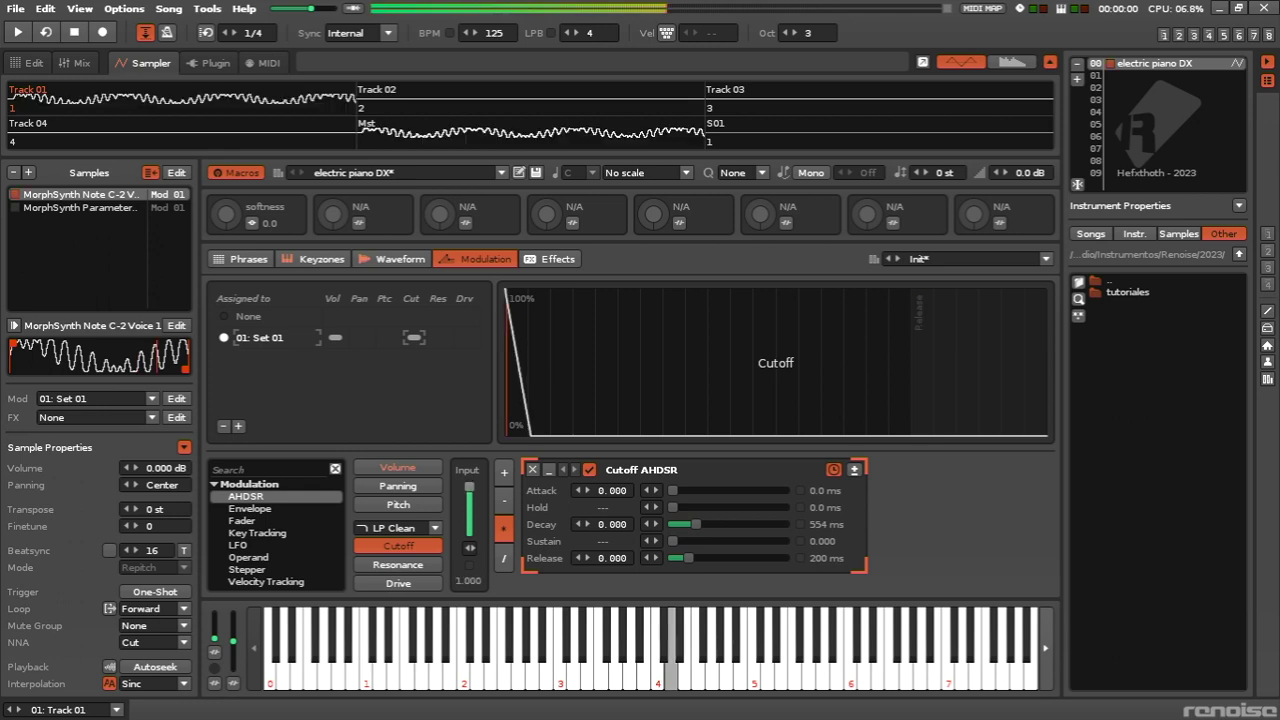
# Lengthen the cutoff AHDSR's decay to about 1.028 s and set its decay curve to -0.100 while auditioning notes
pyautogui.press('w')
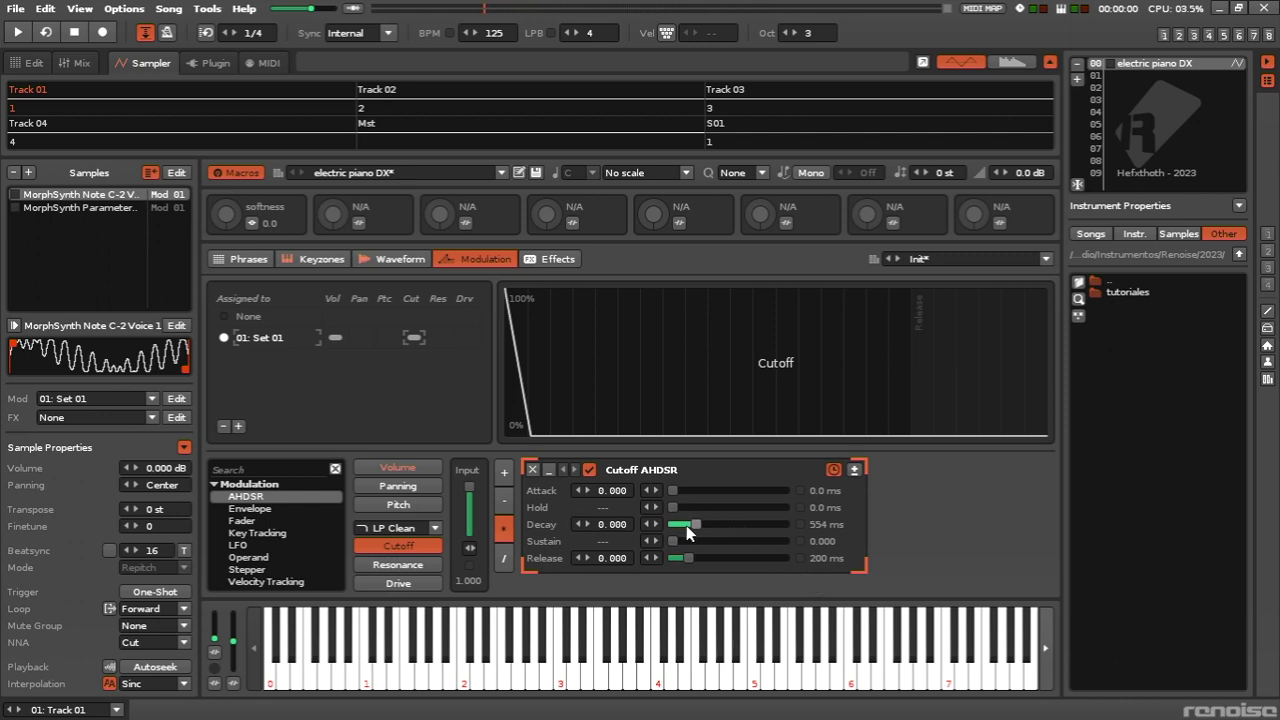
pyautogui.moveTo(696, 524); pyautogui.dragTo(701, 524)
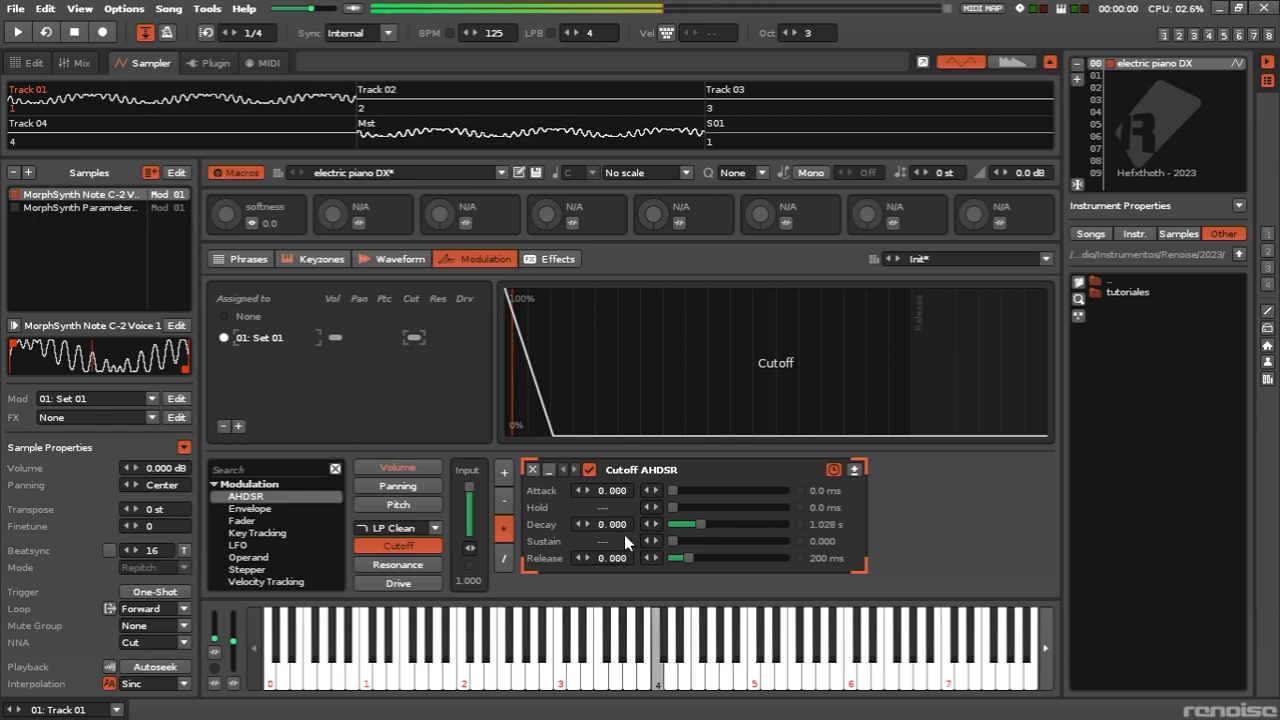
pyautogui.moveTo(622, 528); pyautogui.dragTo(624, 526)
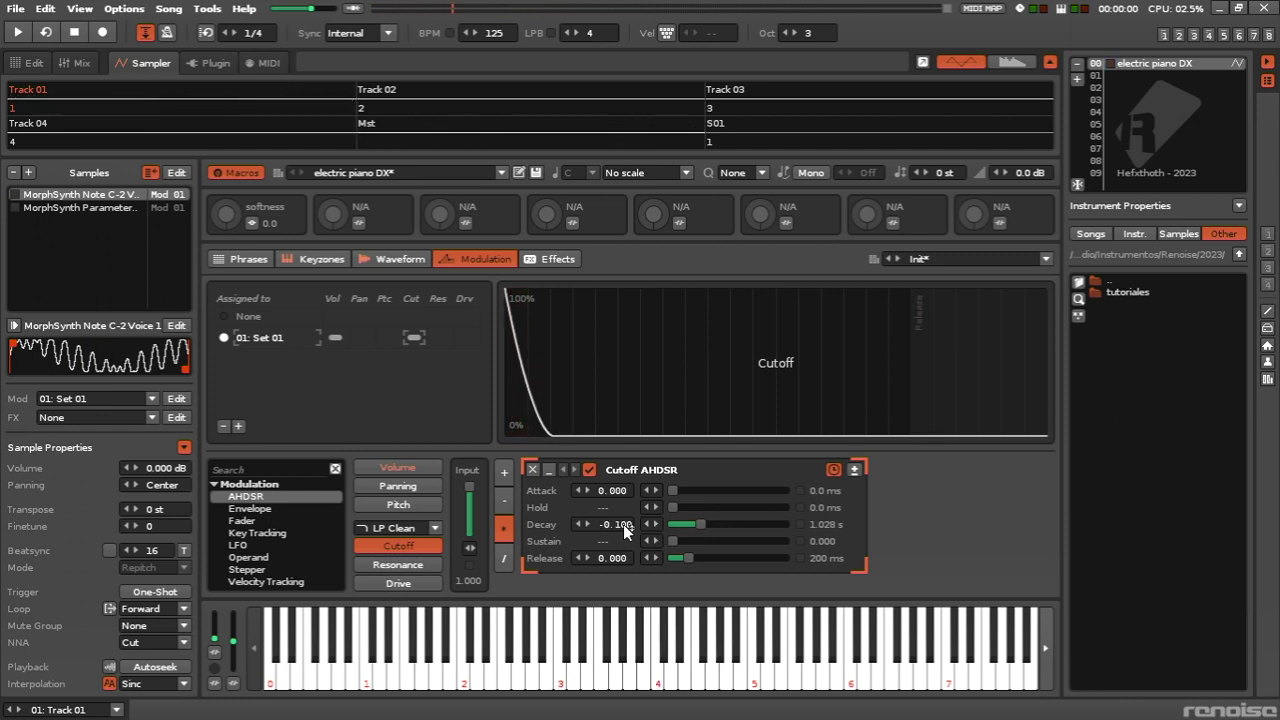
# Map the second macro to the cutoff AHDSR's decay with a range of 1.000 s to 4.000 s and audition a note
pyautogui.click(358, 222)
pyautogui.click(712, 527)
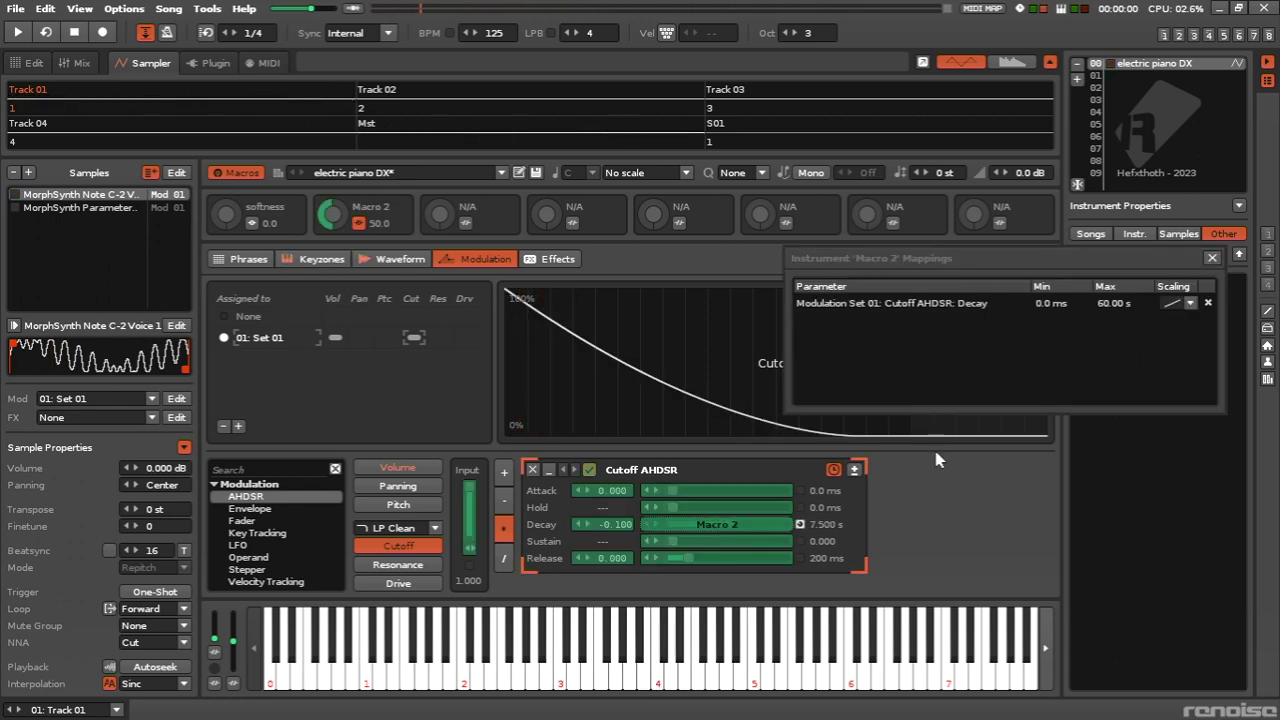
pyautogui.doubleClick(1048, 303)
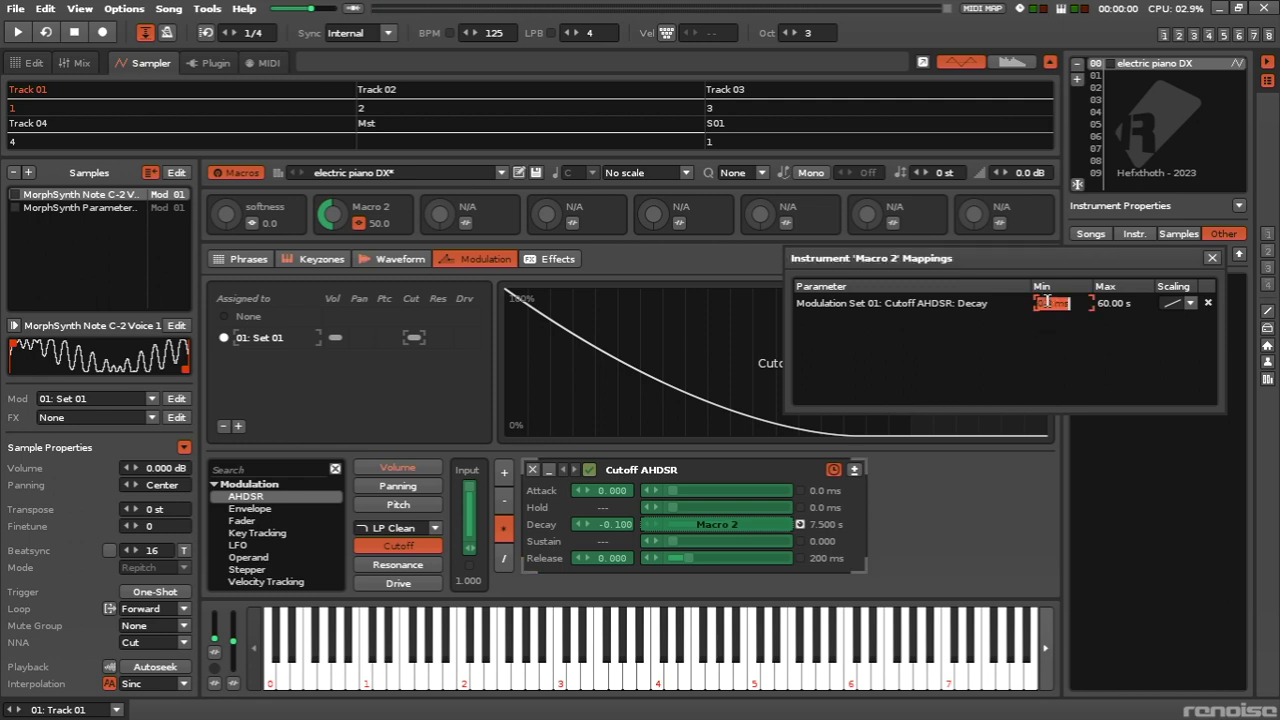
pyautogui.write('1000')
pyautogui.press('Return')
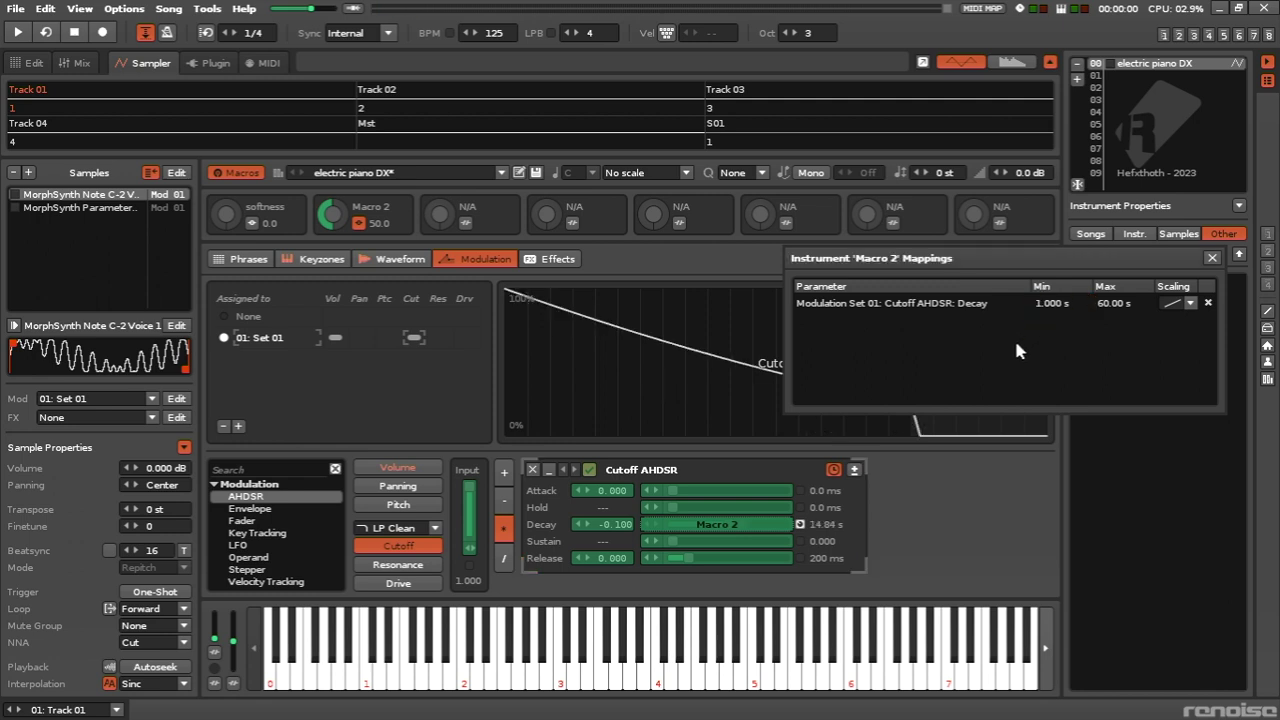
pyautogui.doubleClick(1113, 303)
pyautogui.write('4000')
pyautogui.press('Return')
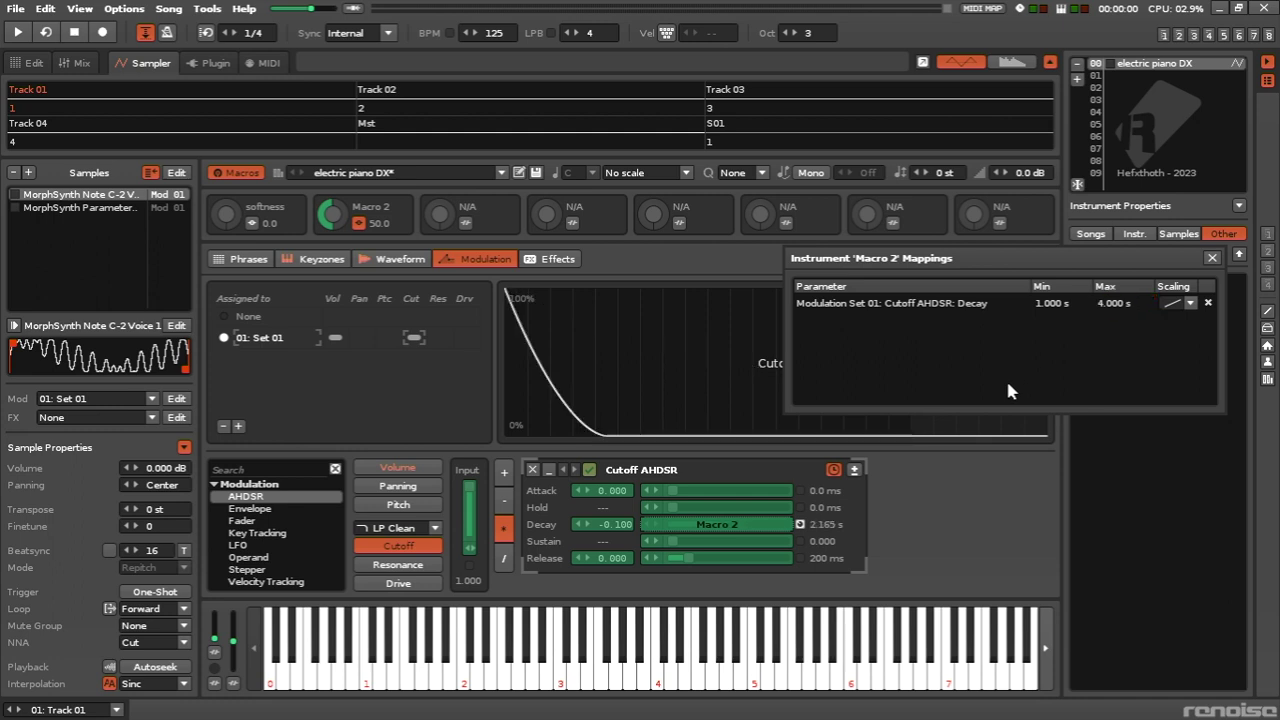
pyautogui.press('q')
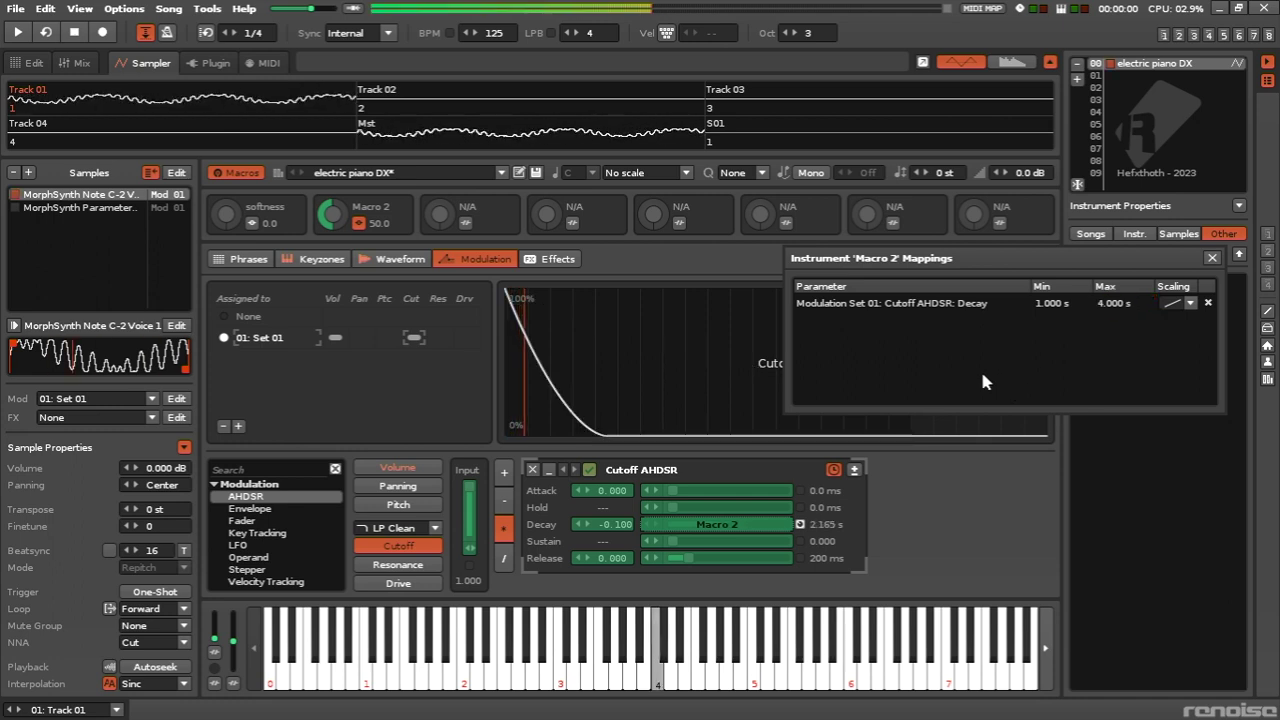
pyautogui.click(1208, 259)
# Rename the second macro "decay"
pyautogui.doubleClick(371, 206)
pyautogui.write('De')
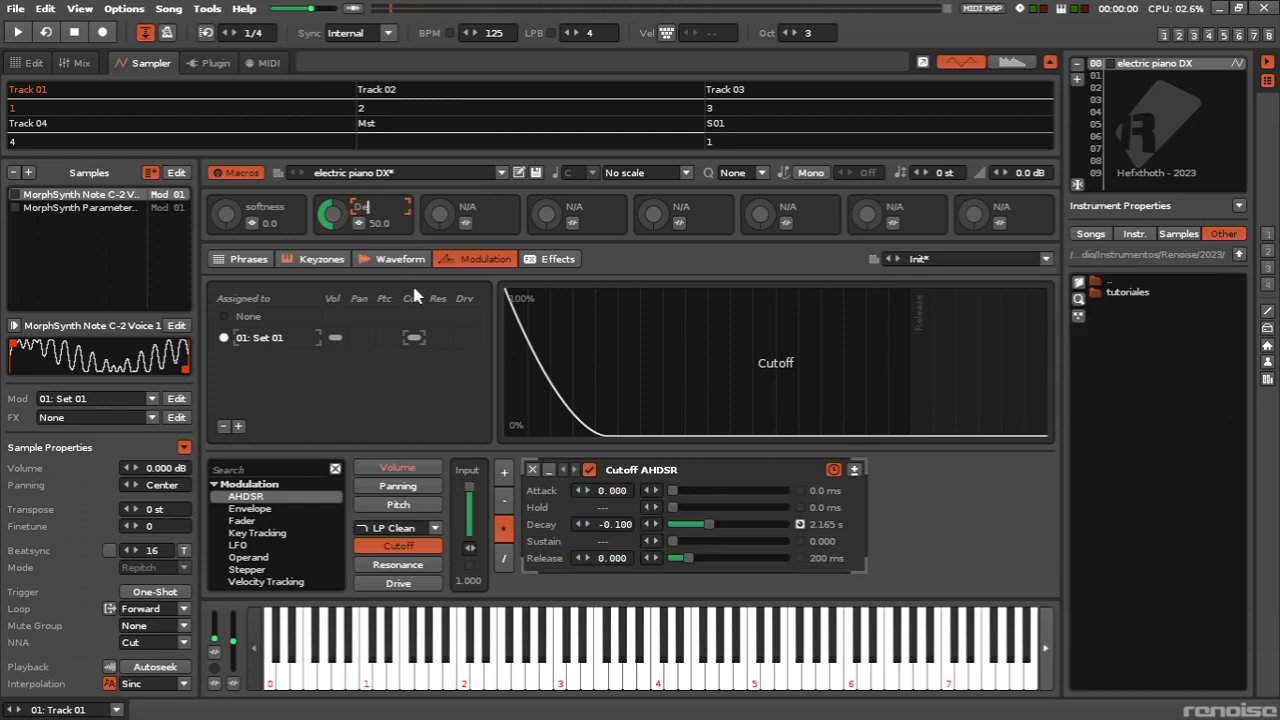
pyautogui.write('cay time')
pyautogui.press('BackSpace')
pyautogui.press('BackSpace')
pyautogui.press('BackSpace')
pyautogui.press('BackSpace')
pyautogui.press('BackSpace')
pyautogui.write('decay')
pyautogui.press('Return')
# Audition the decay macro at 0 and at 100, then return it to 0
pyautogui.moveTo(332, 214); pyautogui.dragTo(330, 260)
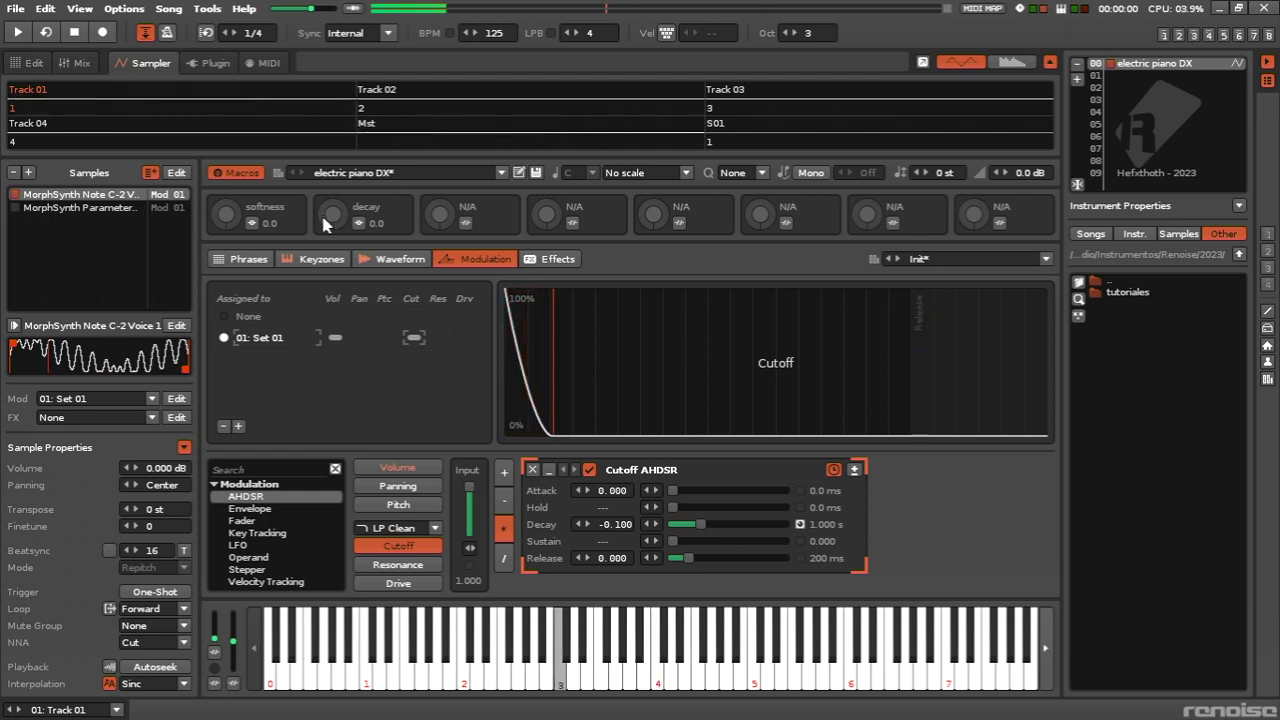
pyautogui.moveTo(324, 224); pyautogui.dragTo(324, 175)
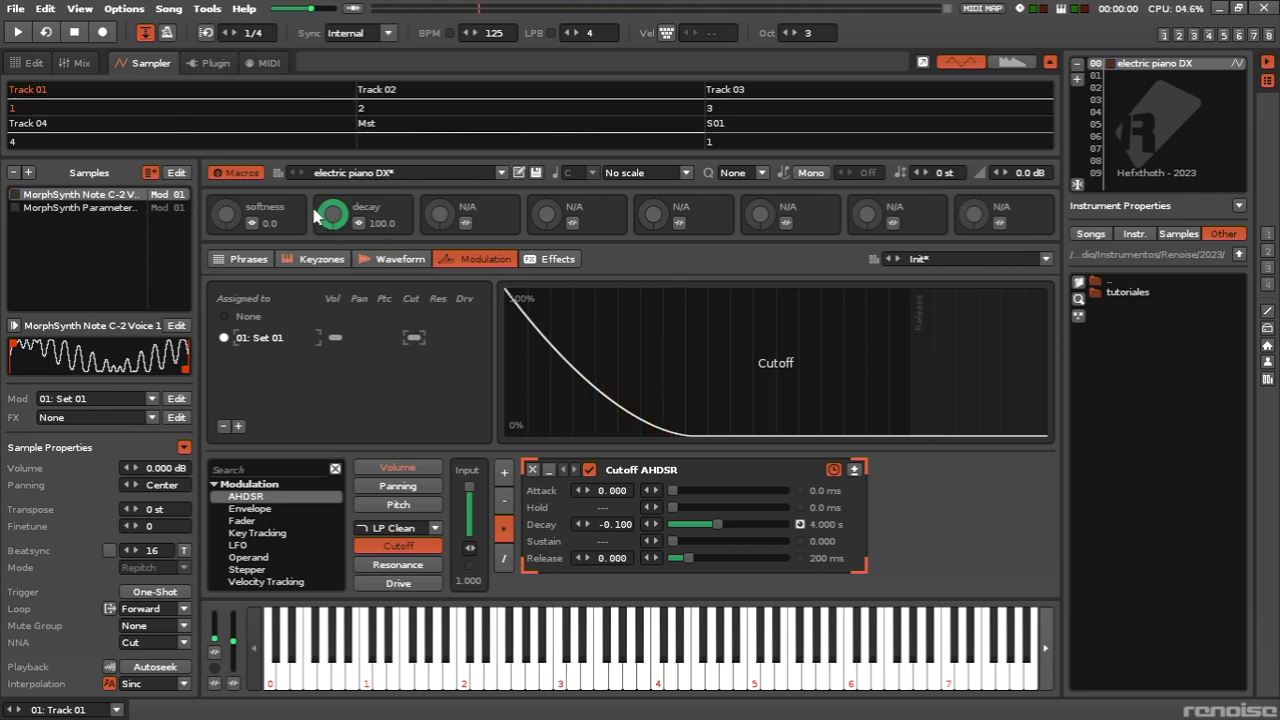
pyautogui.moveTo(324, 216); pyautogui.dragTo(324, 280)
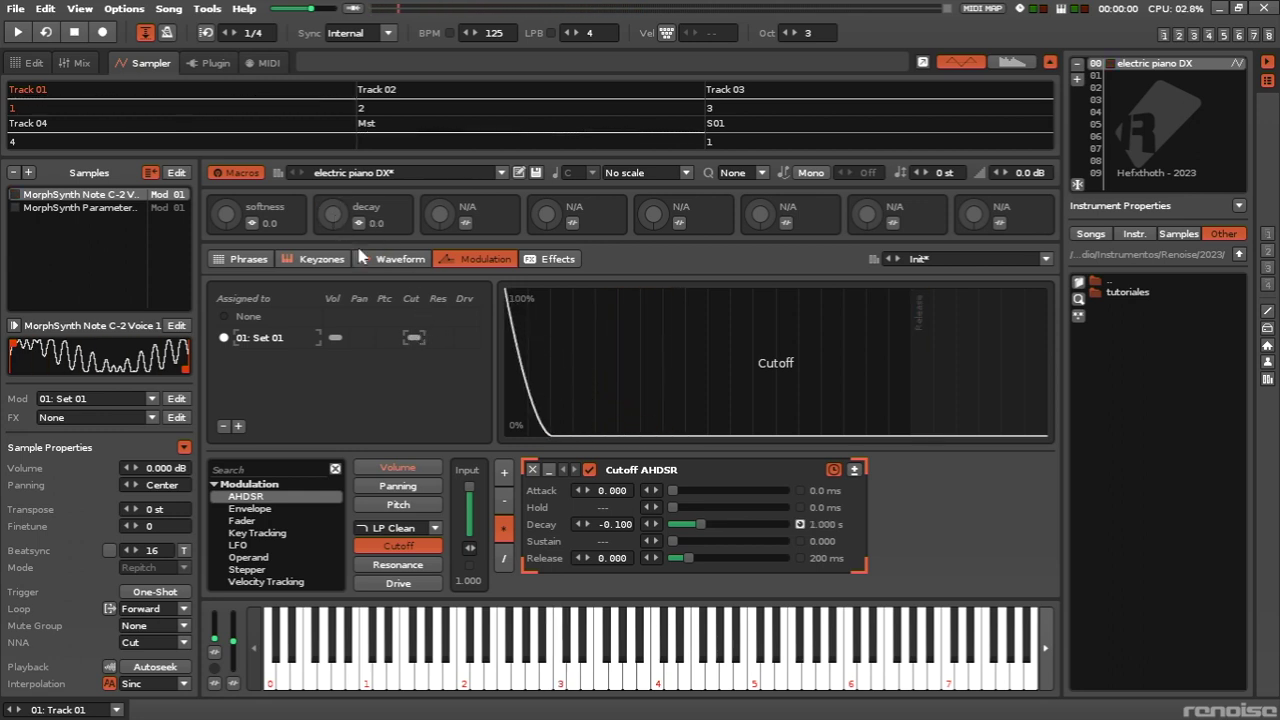
# Map the third macro to the cutoff AHDSR's sustain with a maximum of 0.400
pyautogui.click(465, 223)
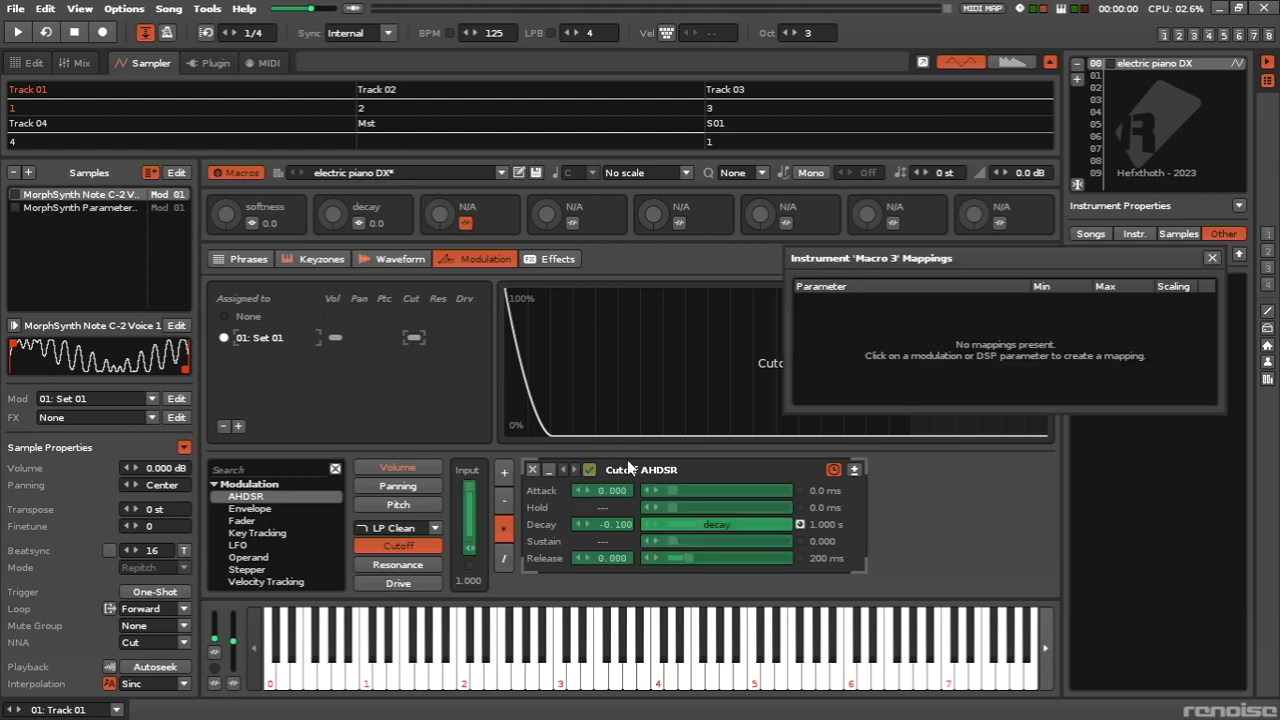
pyautogui.click(695, 542)
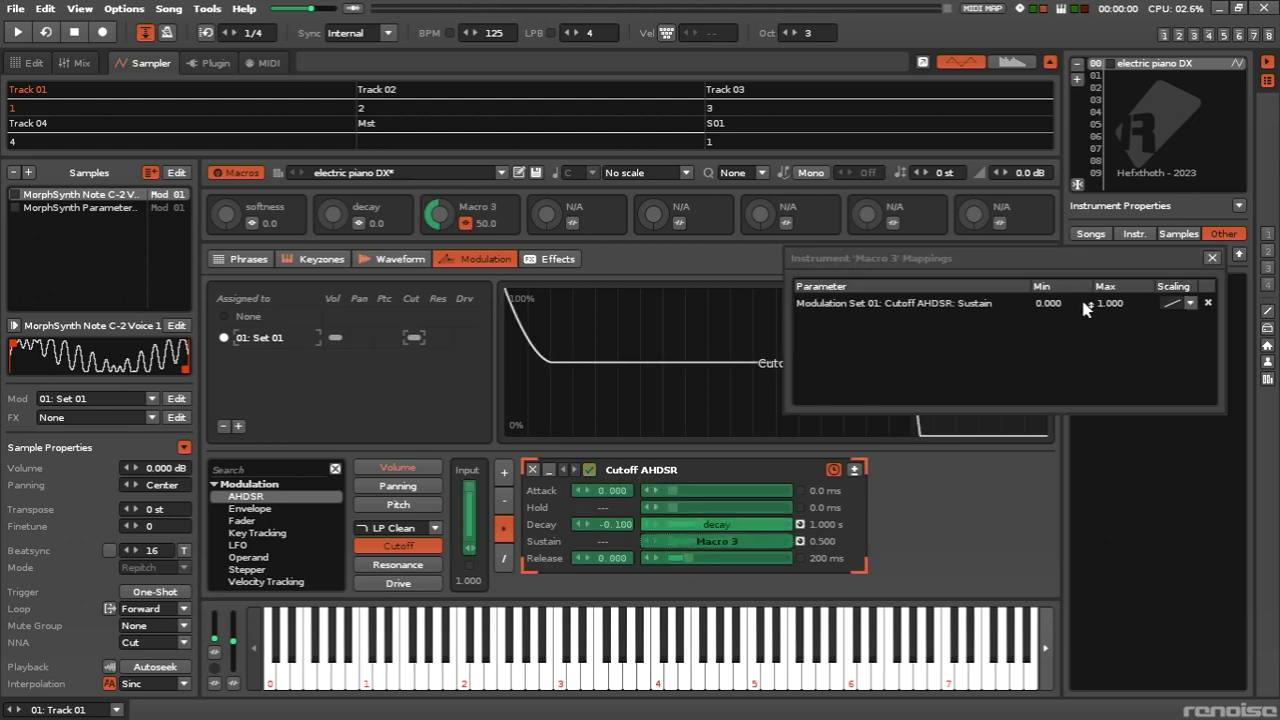
pyautogui.click(1107, 311)
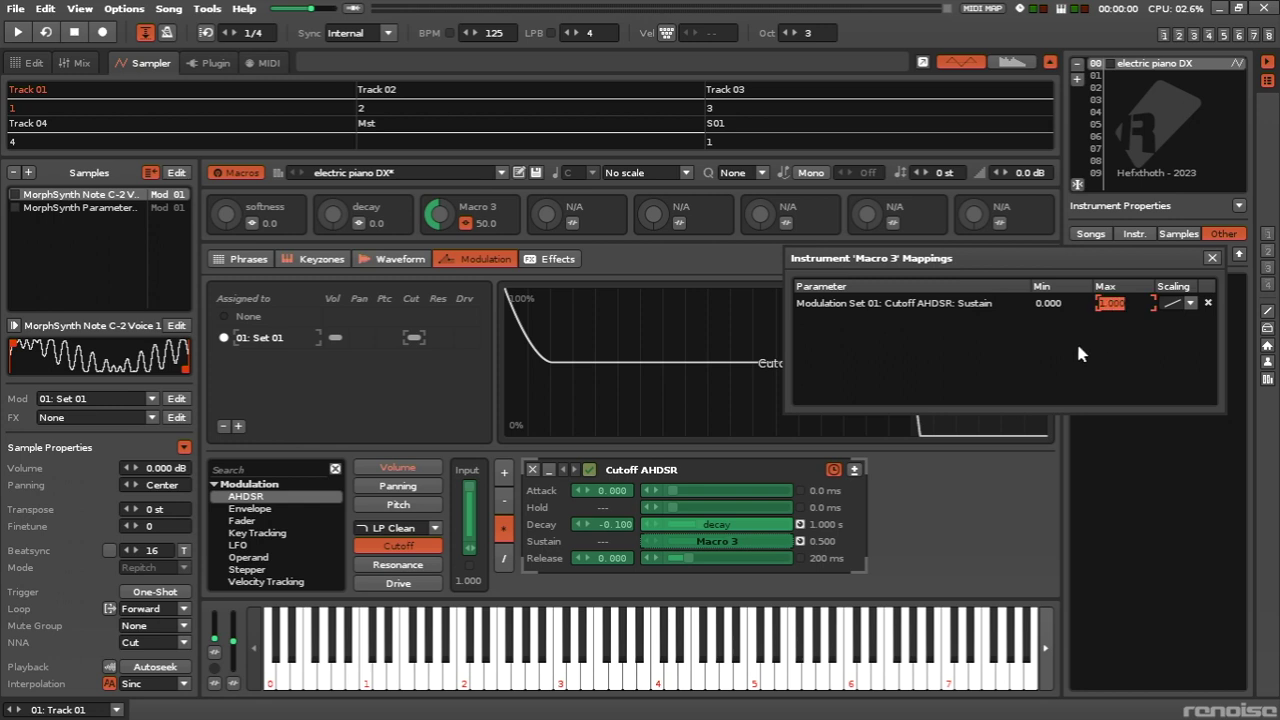
pyautogui.write('0.4')
pyautogui.press('Return')
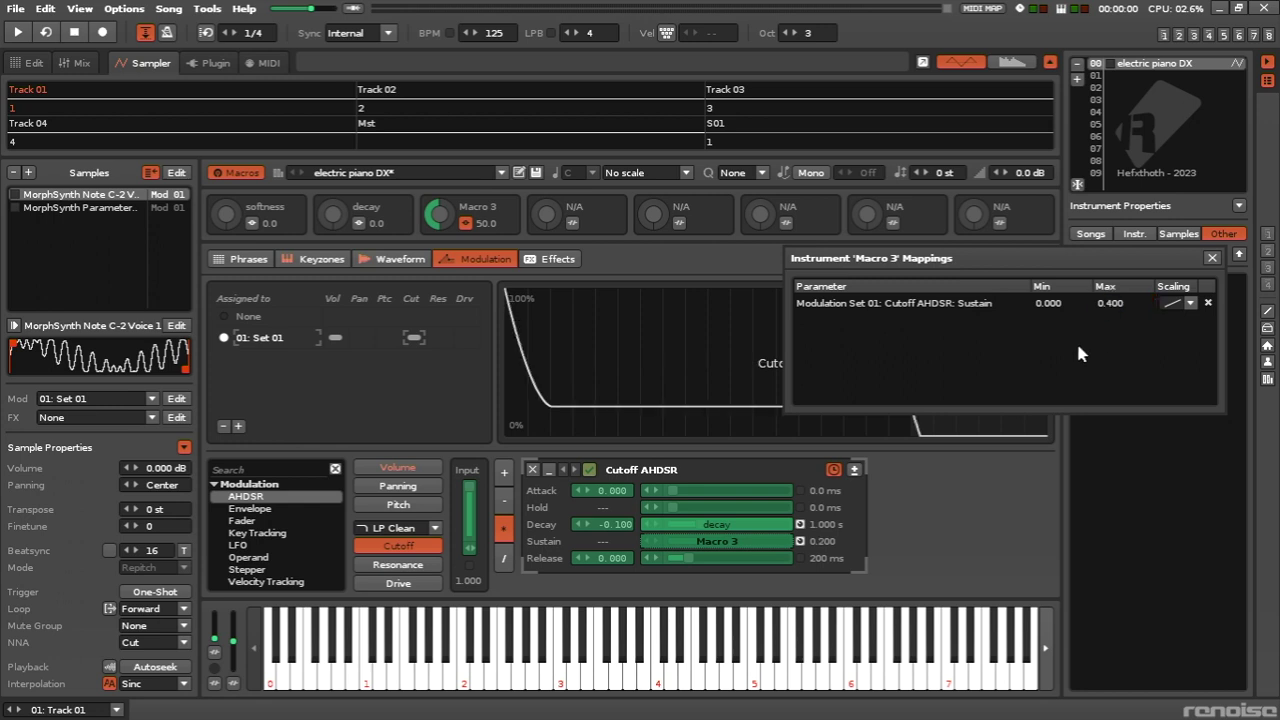
pyautogui.click(1213, 258)
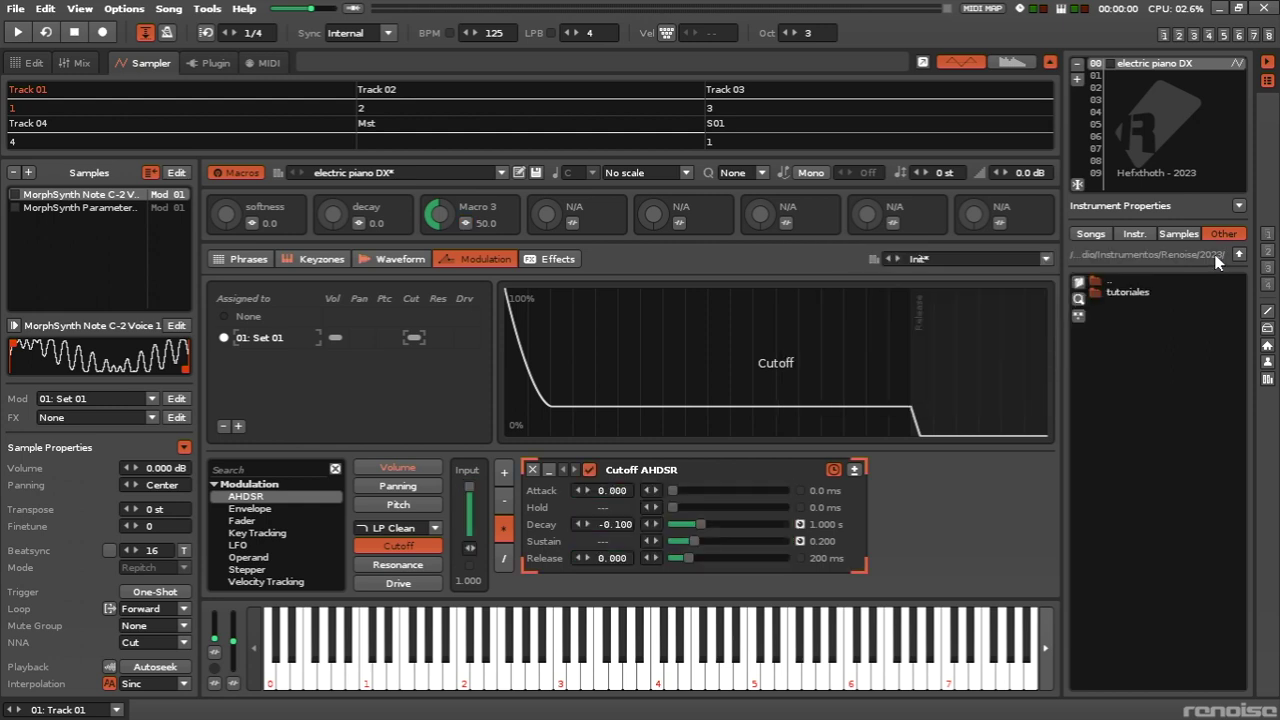
# Rename the third macro "pad sound"
pyautogui.click(461, 207)
pyautogui.write('timbre')
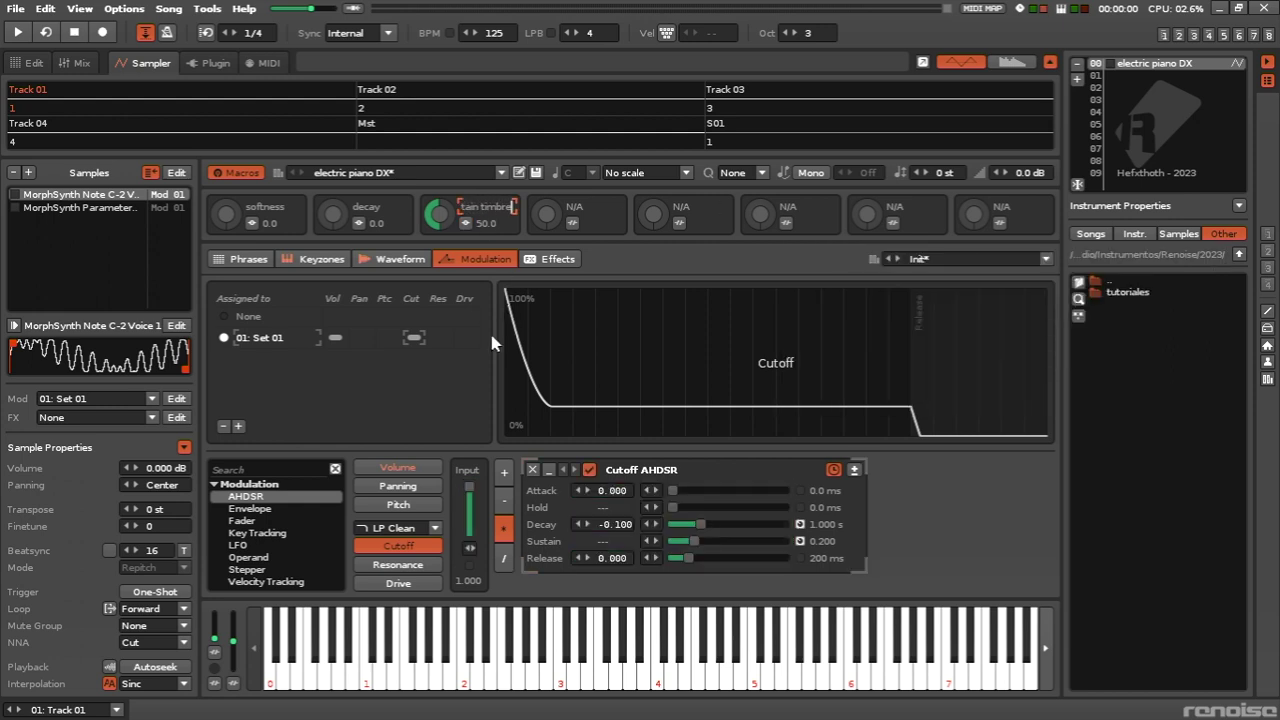
pyautogui.press('BackSpace')
pyautogui.press('BackSpace')
pyautogui.press('BackSpace')
pyautogui.press('BackSpace')
pyautogui.press('BackSpace')
pyautogui.press('BackSpace')
pyautogui.press('BackSpace')
pyautogui.press('BackSpace')
pyautogui.press('BackSpace')
pyautogui.press('BackSpace')
pyautogui.press('BackSpace')
pyautogui.press('BackSpace')
pyautogui.press('BackSpace')
pyautogui.press('BackSpace')
pyautogui.write('pad sound')
pyautogui.press('Return')
# Audition notes and chords with the pad sound macro at 0, 100 and about 44, then set it to about 52.8
pyautogui.moveTo(438, 213); pyautogui.dragTo(438, 275)
pyautogui.press('z')
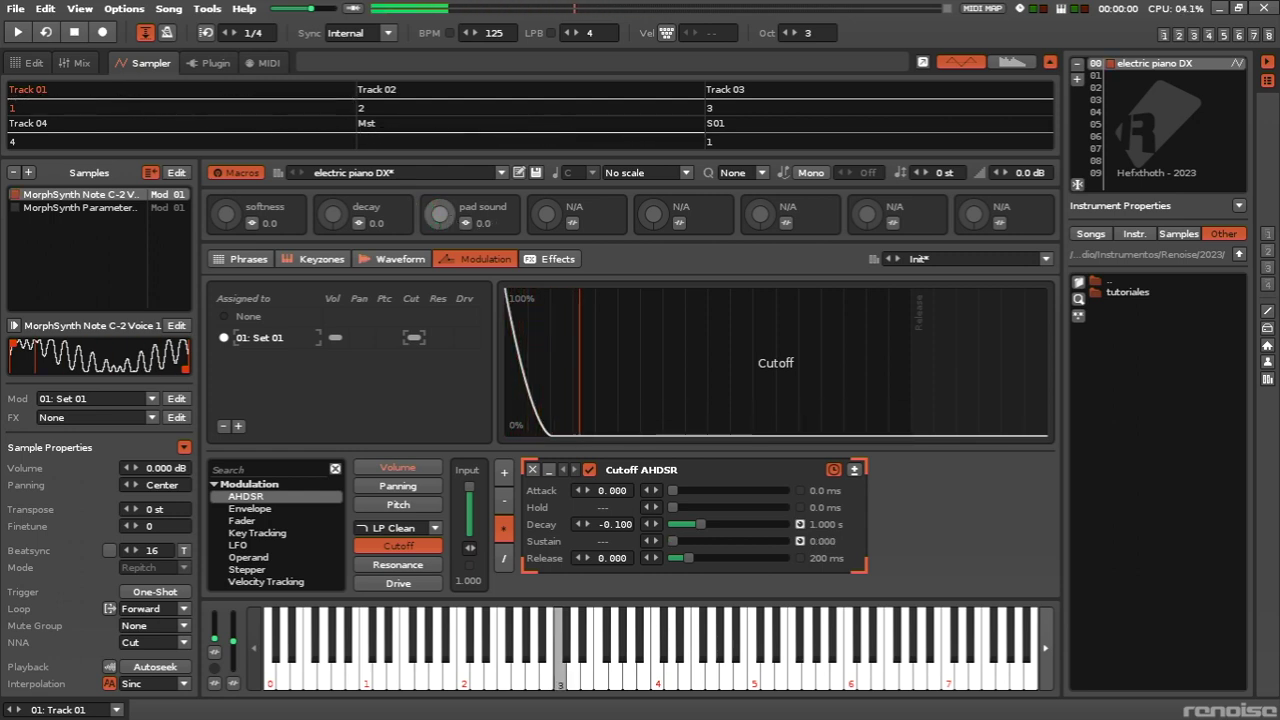
pyautogui.moveTo(438, 213); pyautogui.dragTo(438, 113)
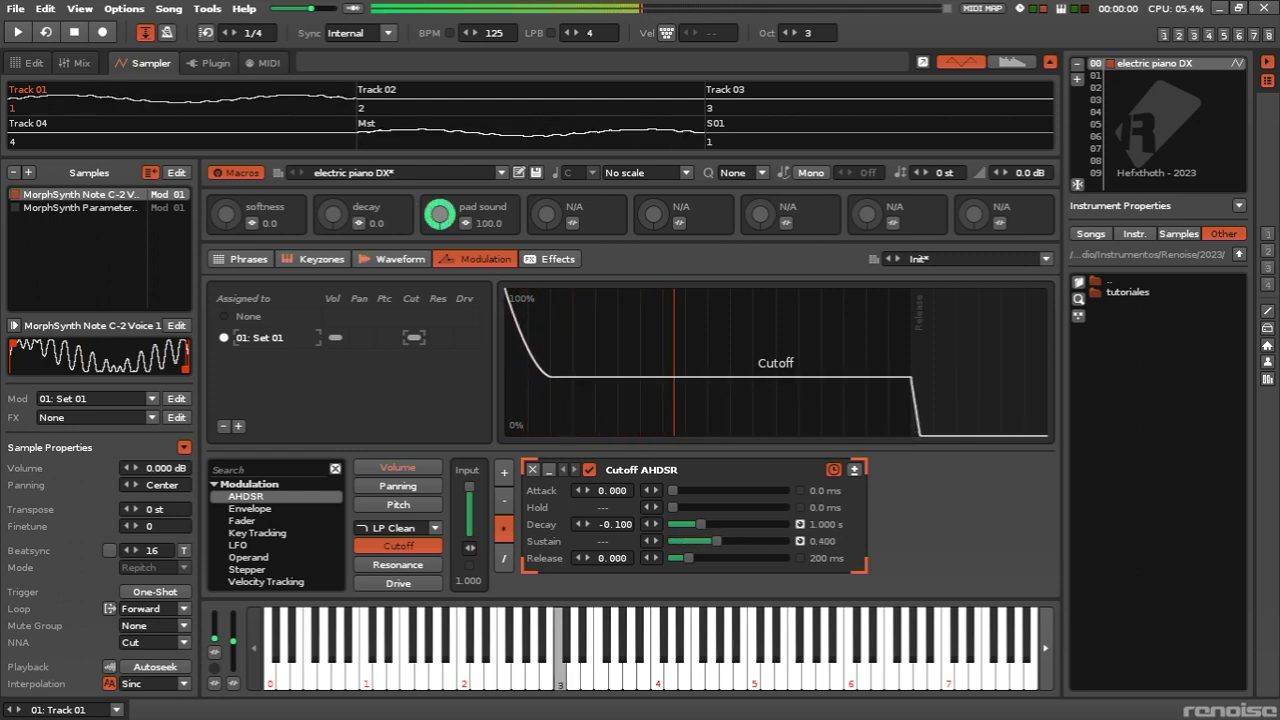
pyautogui.press('c')
pyautogui.press('b')
pyautogui.press('z')
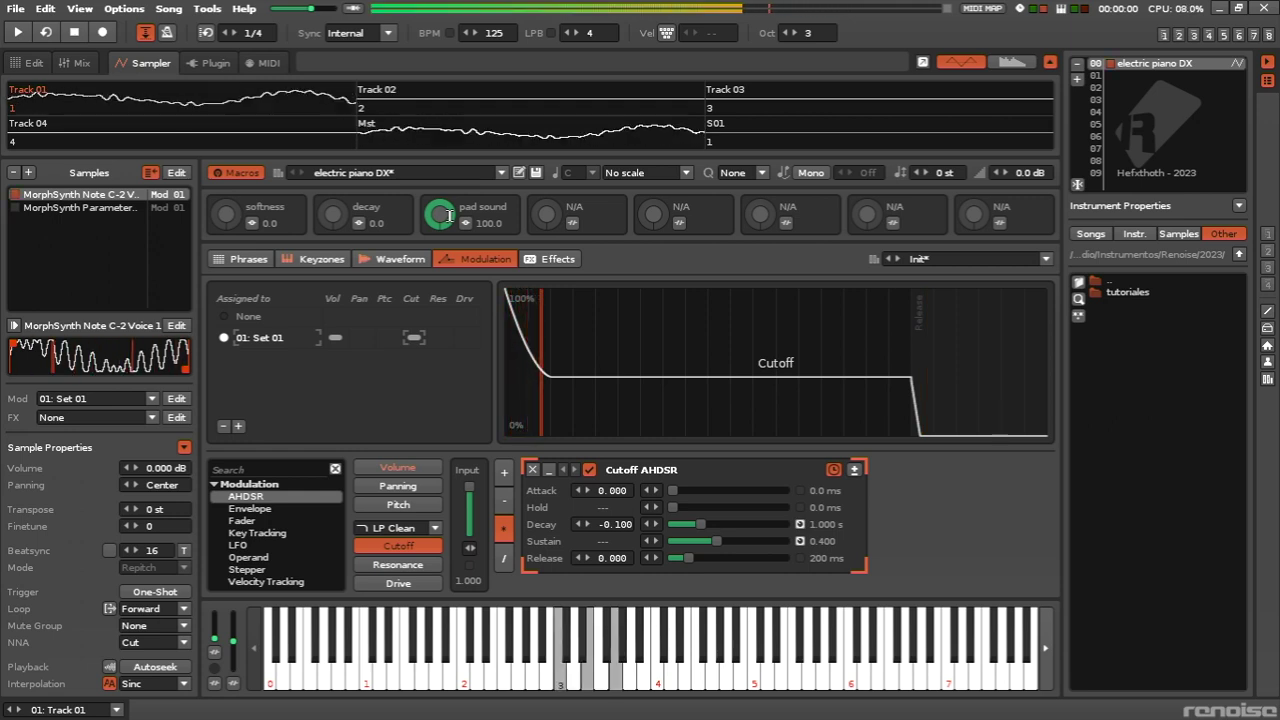
pyautogui.moveTo(449, 215); pyautogui.dragTo(449, 240)
pyautogui.press('q')
pyautogui.press('e')
pyautogui.press('t')
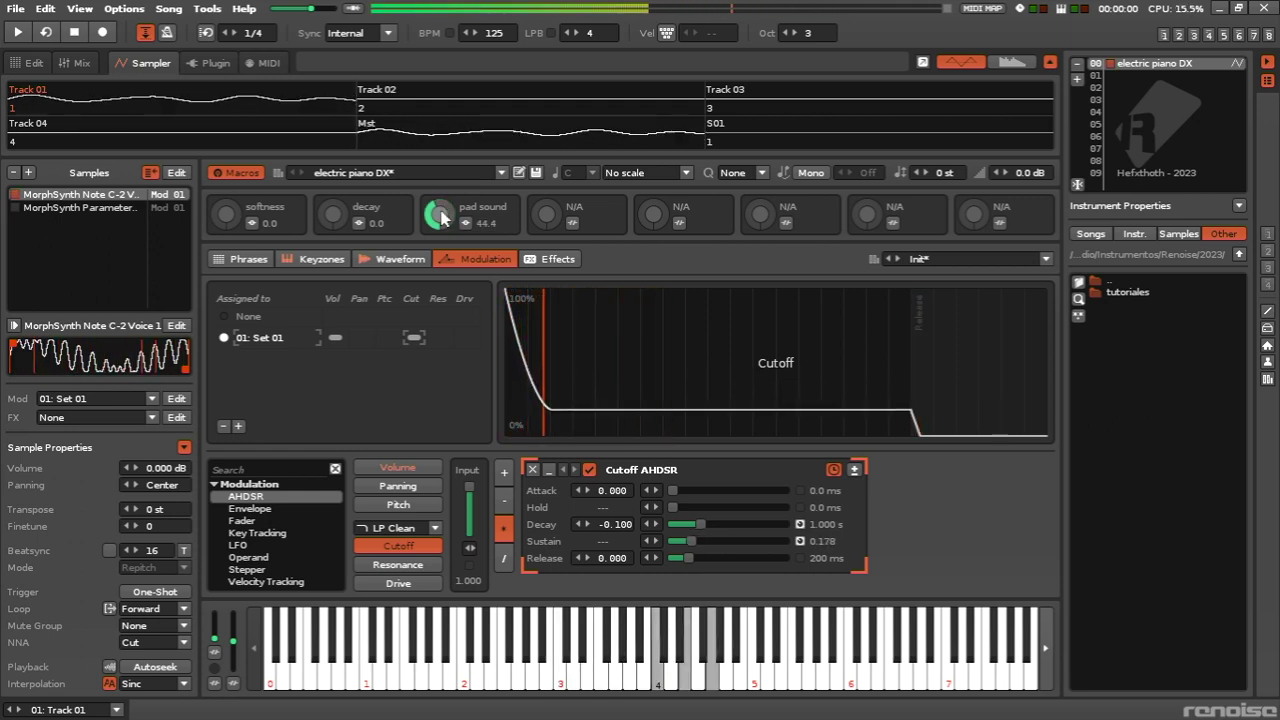
pyautogui.moveTo(443, 218)
pyautogui.mouseDown()
pyautogui.moveTo(443, 204)
pyautogui.moveTo(440, 238)
pyautogui.moveTo(440, 212)
pyautogui.mouseUp()
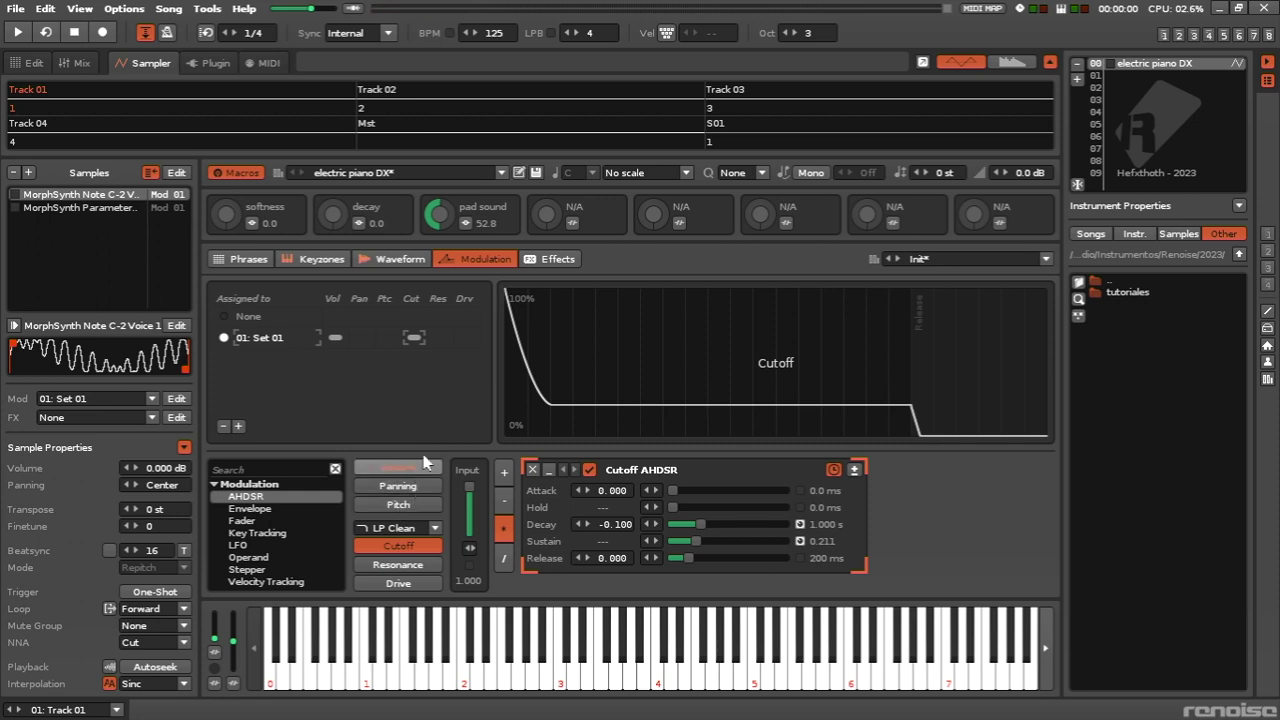
# Map the fourth macro to the cutoff AHDSR's release with a range of 200 ms to 3.000 s
pyautogui.click(573, 223)
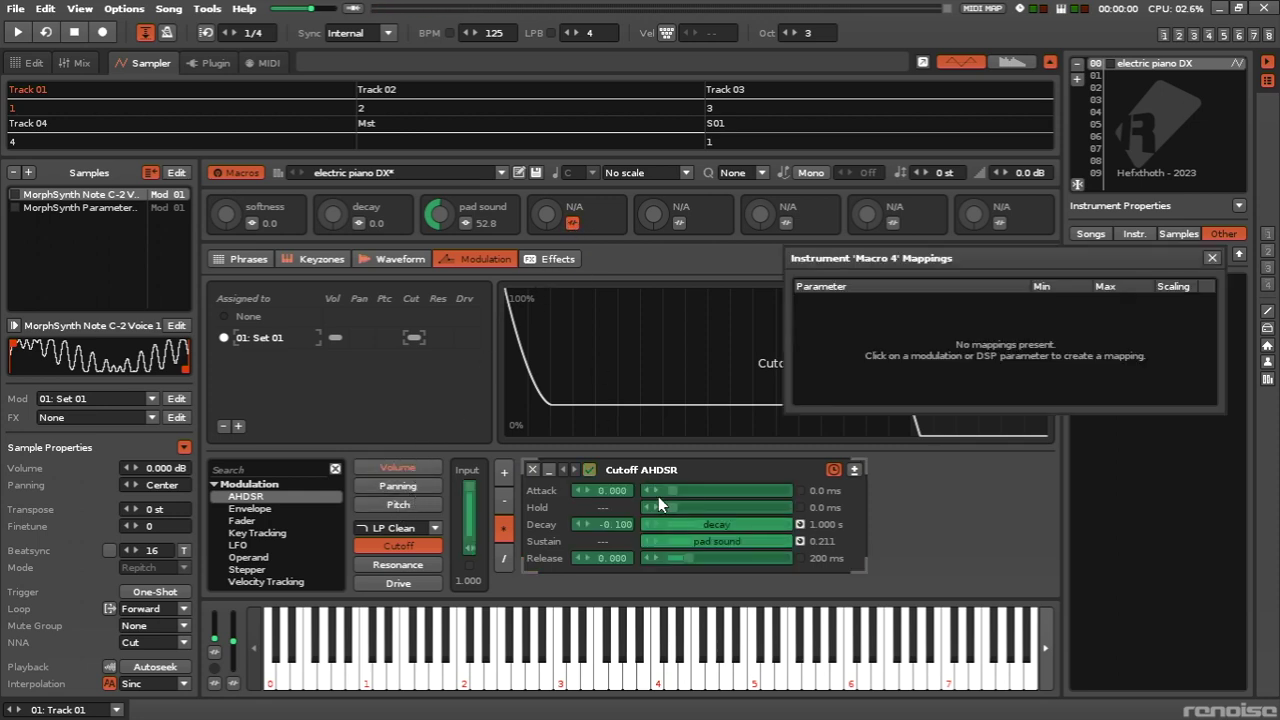
pyautogui.click(691, 560)
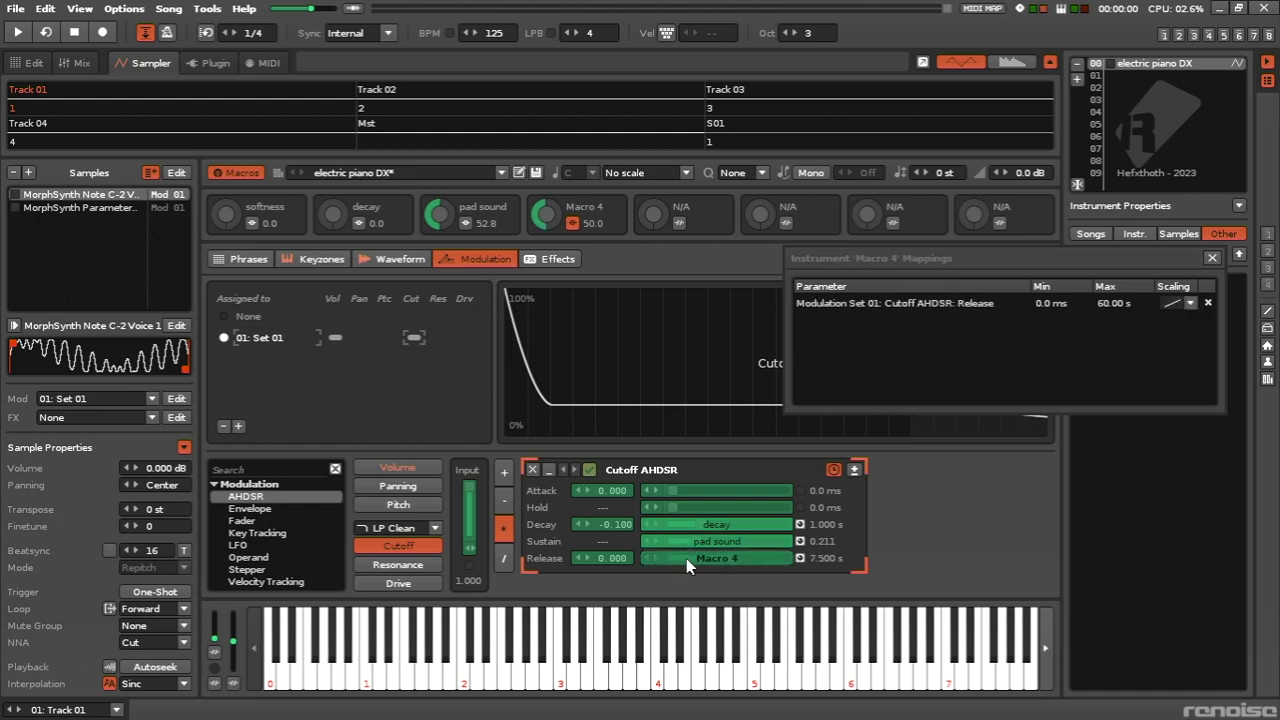
pyautogui.doubleClick(1051, 305)
pyautogui.write('200')
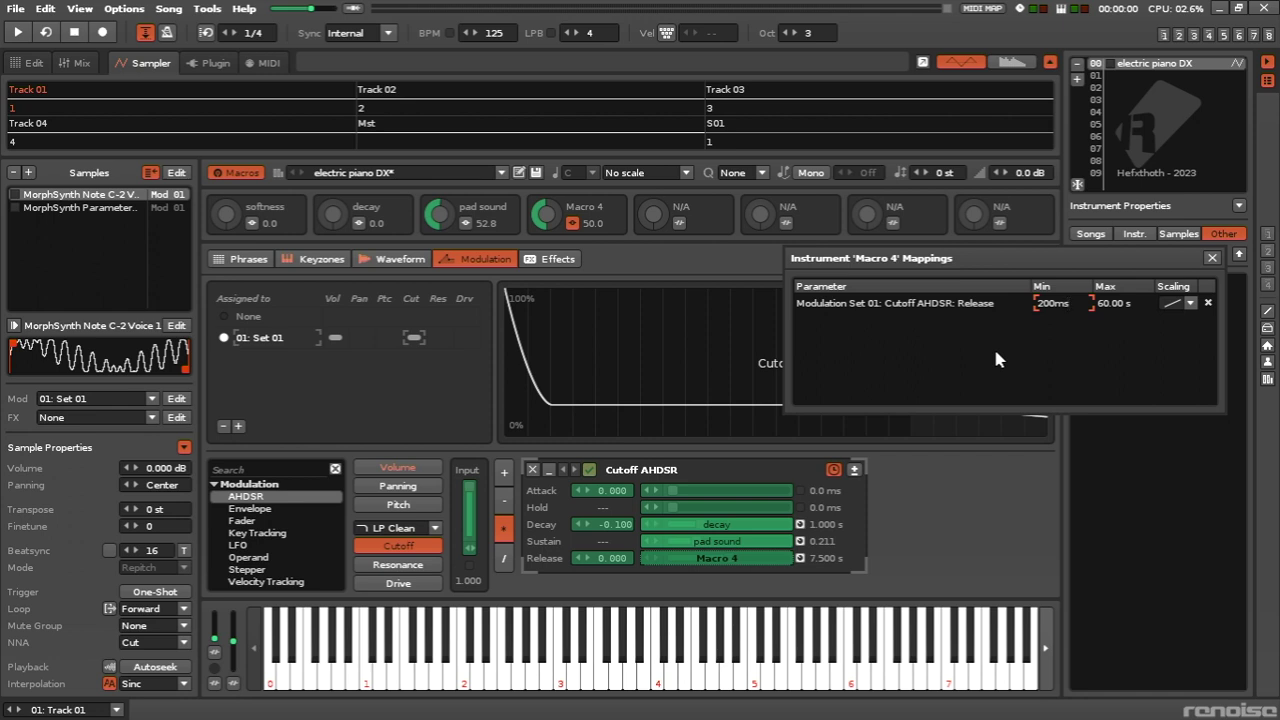
pyautogui.press('Return')
pyautogui.doubleClick(1113, 306)
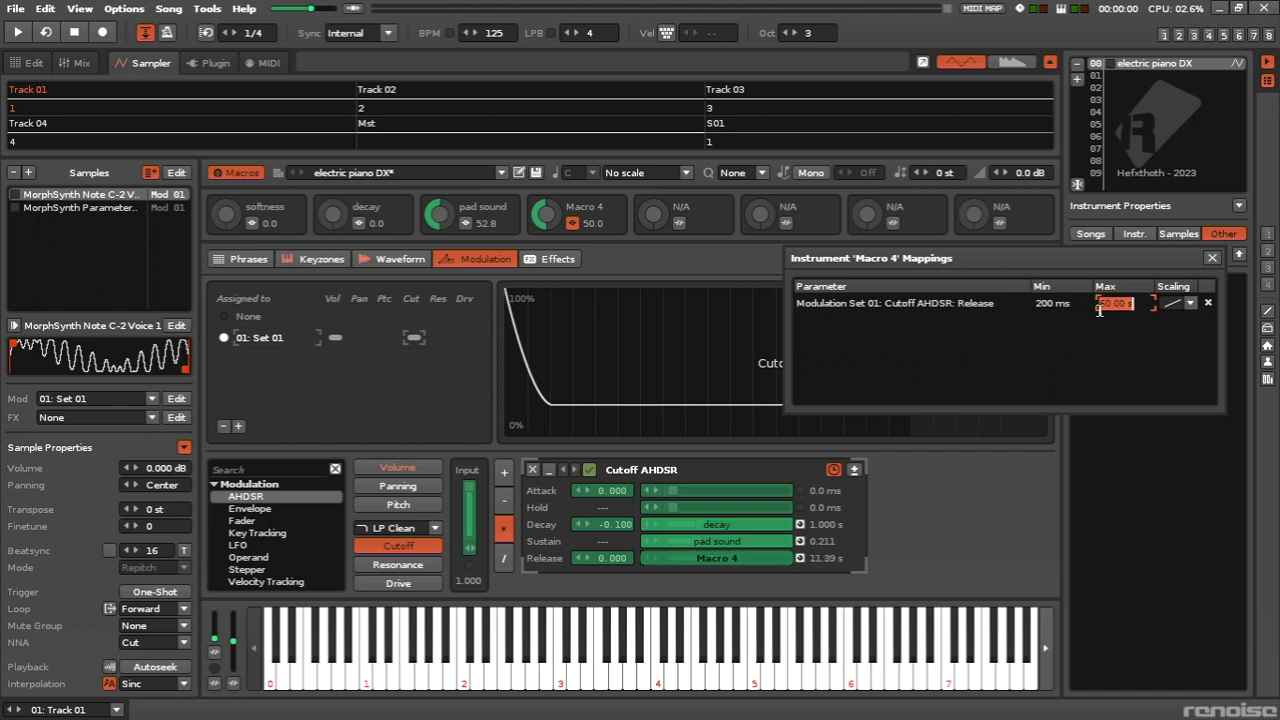
pyautogui.write('3s')
pyautogui.press('Return')
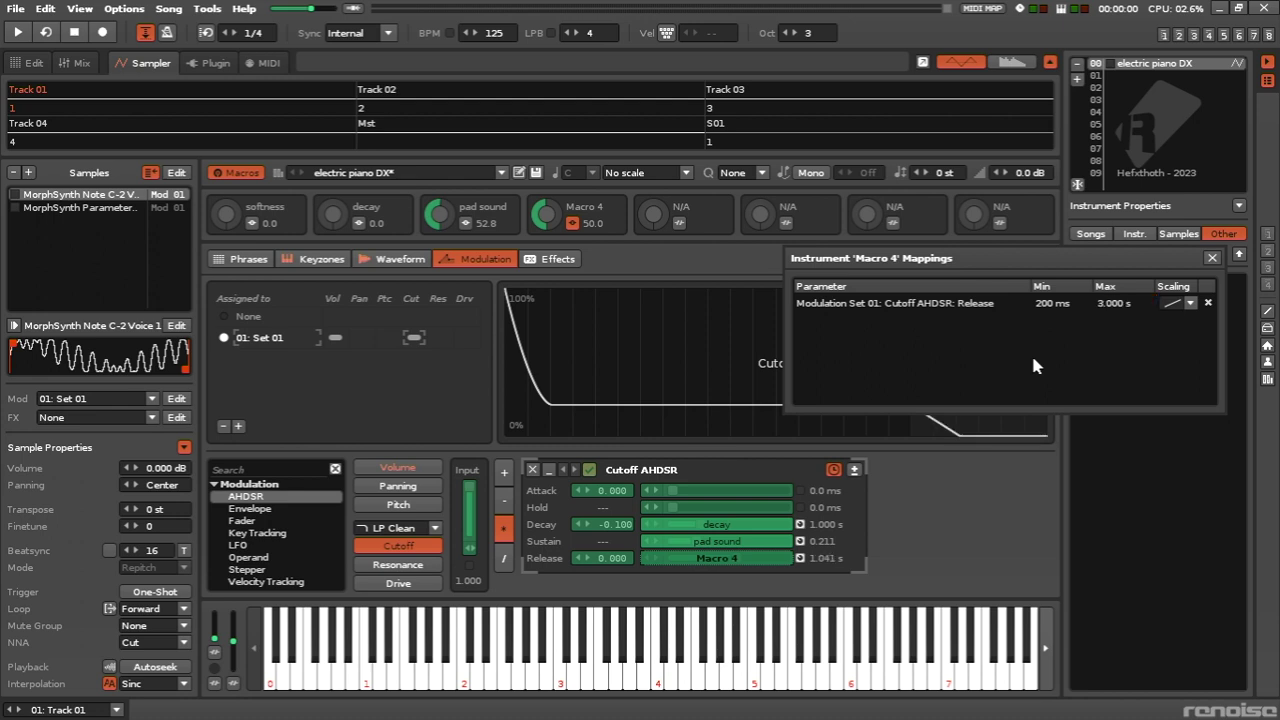
# Add the volume AHDSR's release to the fourth macro's mappings with a range of 200 ms to 3.000 s
pyautogui.click(384, 467)
pyautogui.click(697, 560)
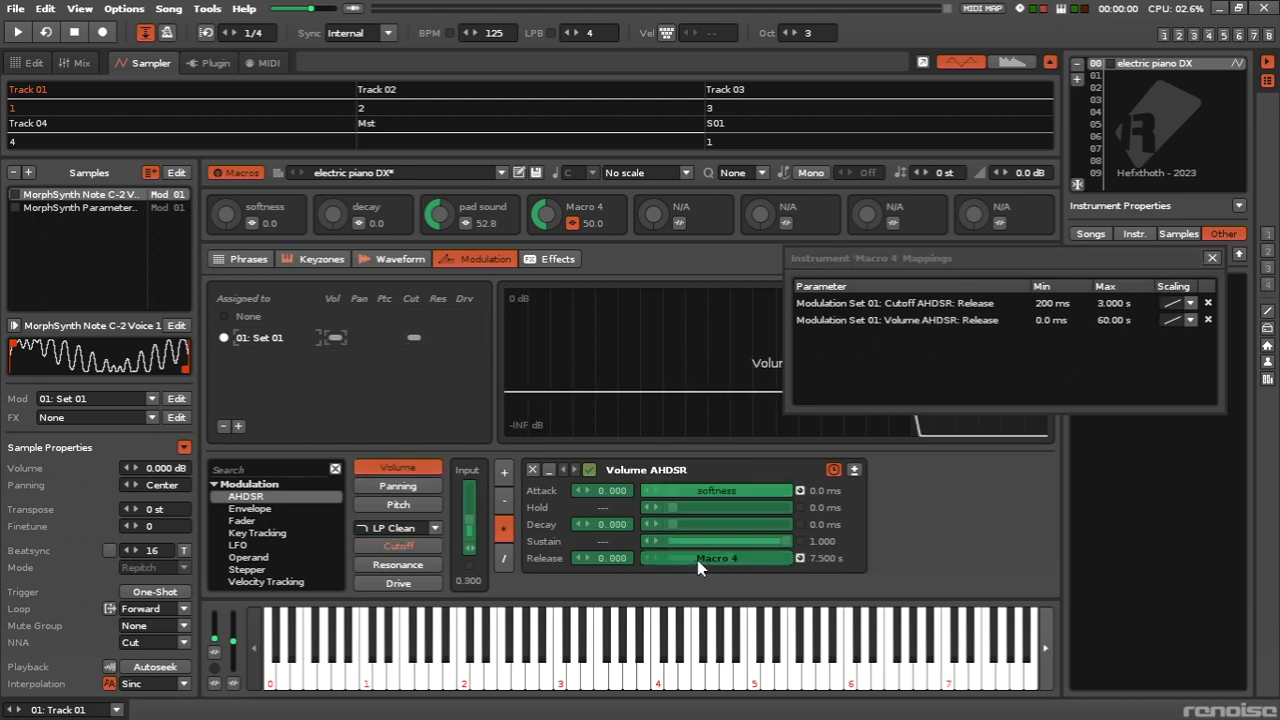
pyautogui.doubleClick(1050, 320)
pyautogui.write('200')
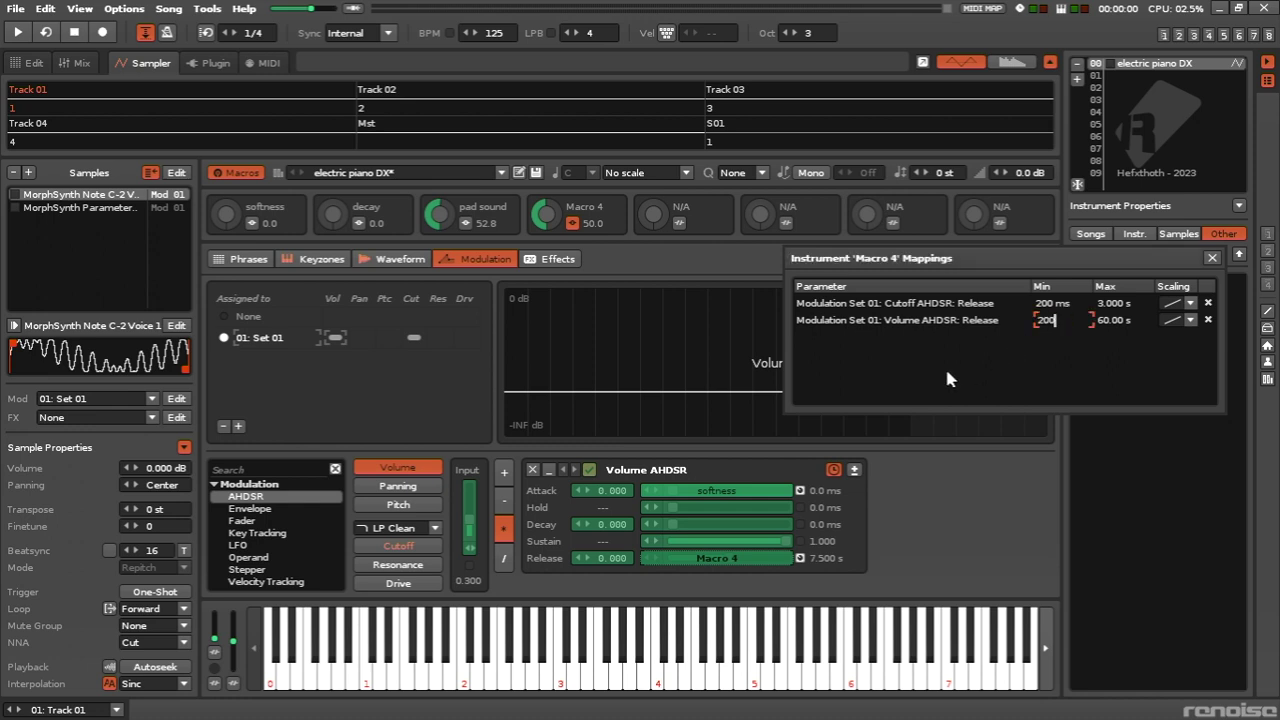
pyautogui.press('Return')
pyautogui.doubleClick(1113, 320)
pyautogui.write('3s')
pyautogui.press('Return')
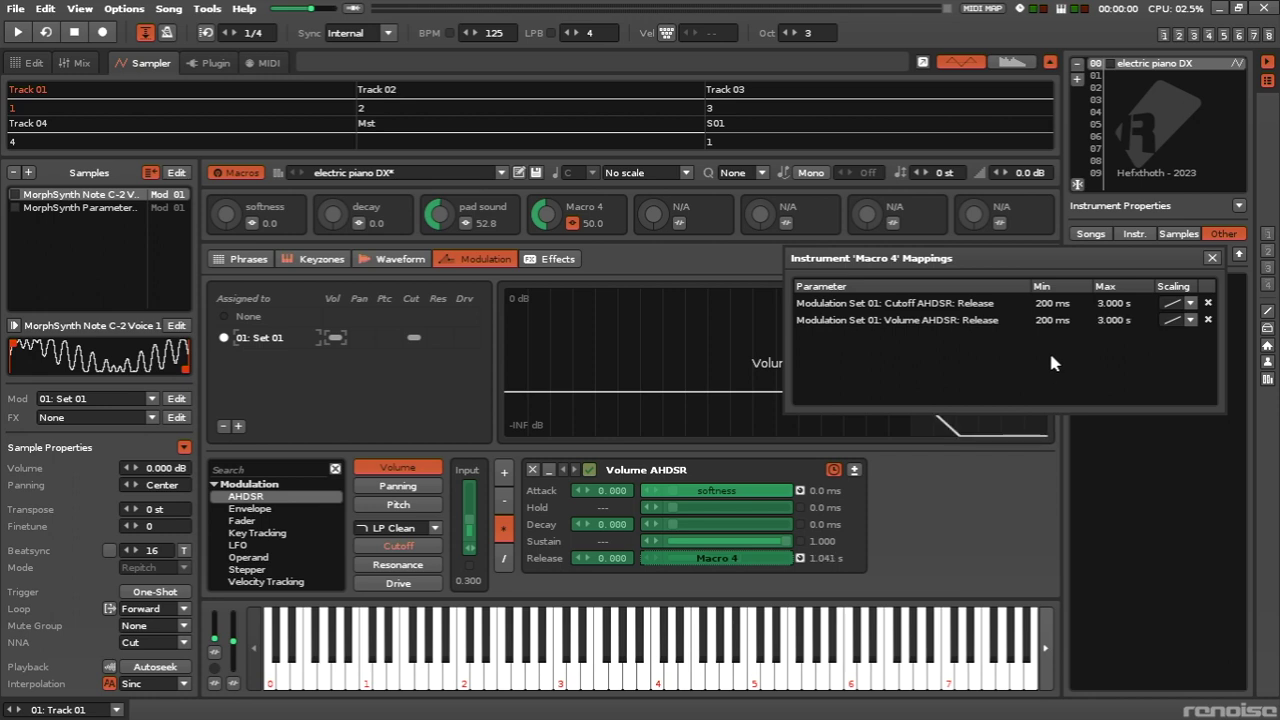
pyautogui.click(1213, 259)
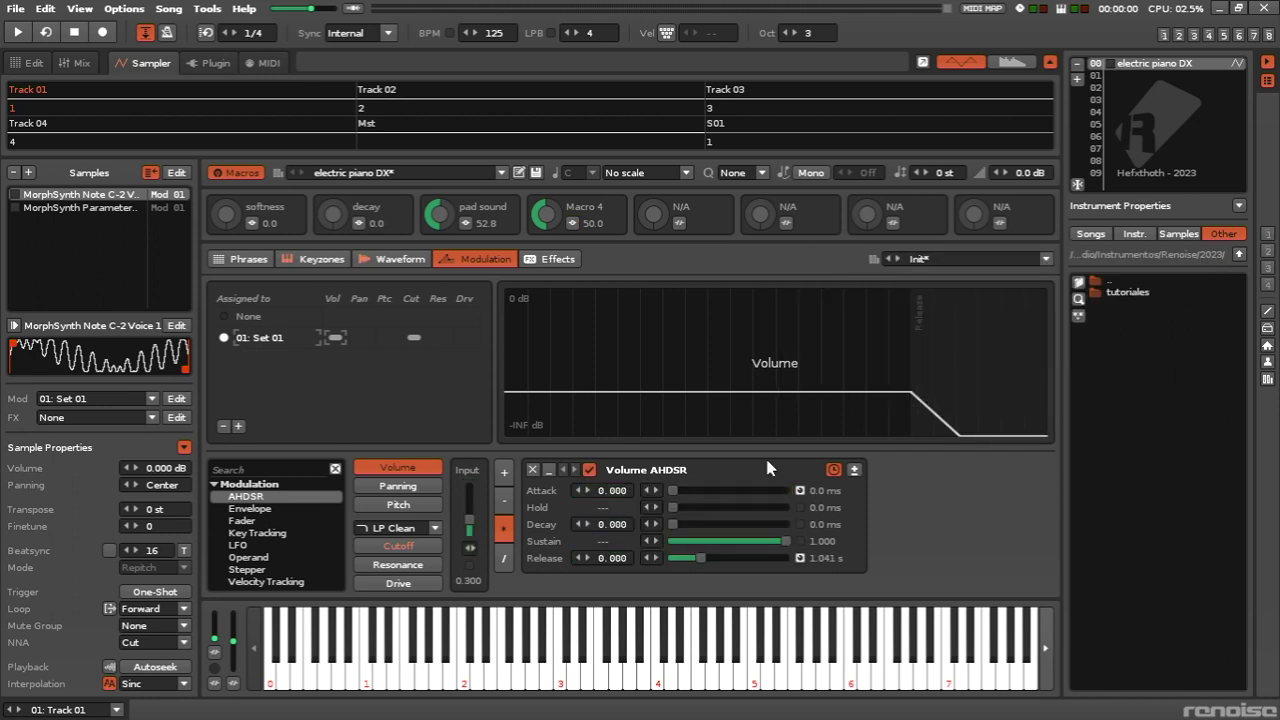
# Set the release curve to -0.050 in both the volume AHDSR and the cutoff AHDSR
pyautogui.moveTo(609, 558); pyautogui.dragTo(609, 574)
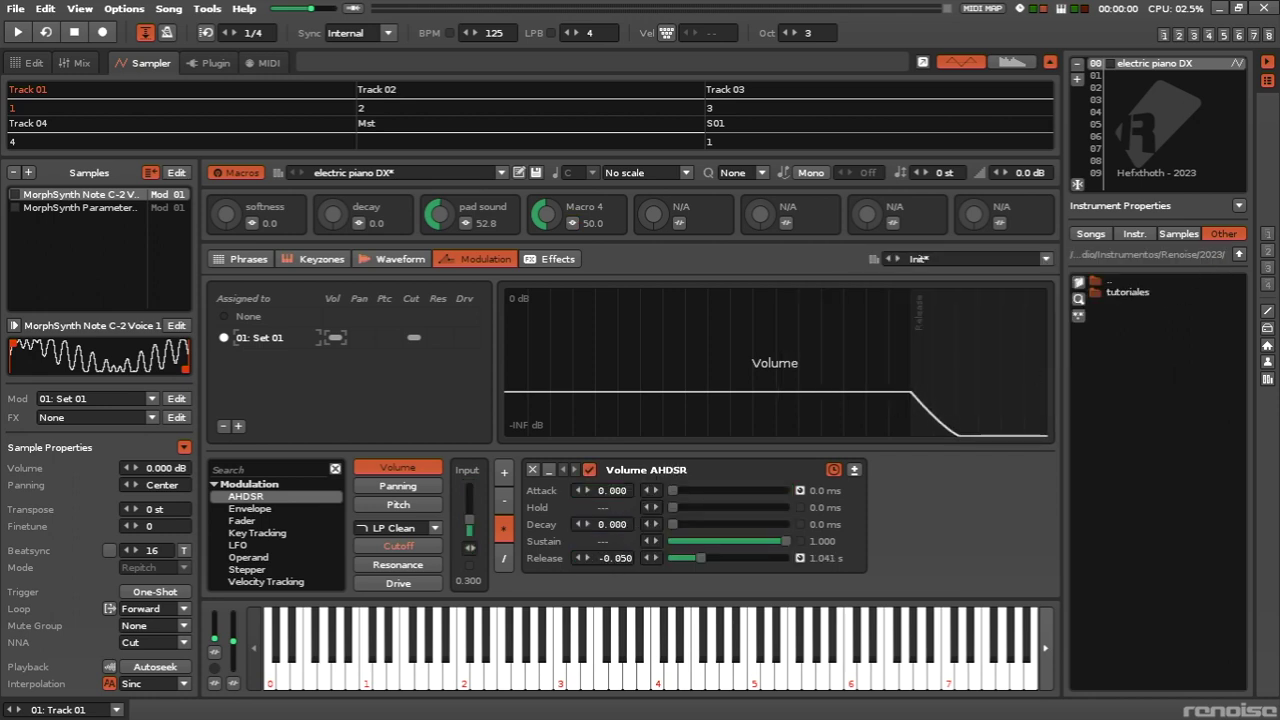
pyautogui.click(391, 546)
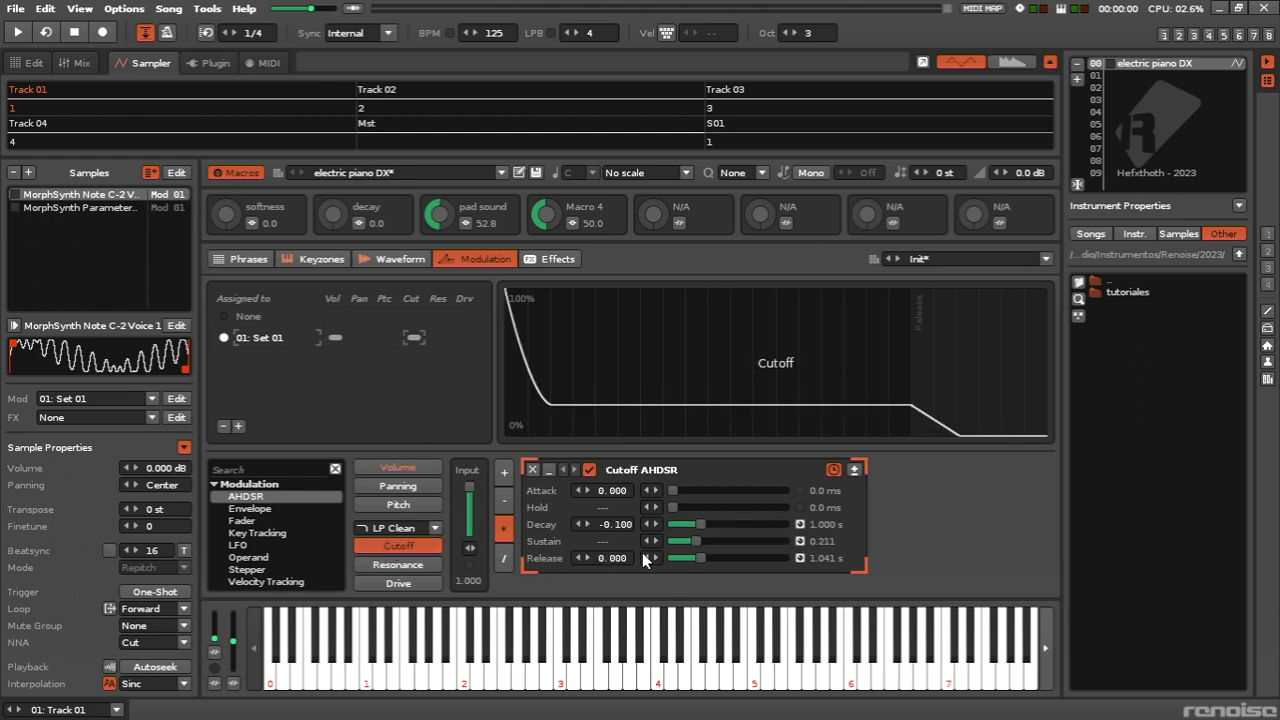
pyautogui.moveTo(609, 558); pyautogui.dragTo(609, 566)
# Rename the fourth macro to "release"
pyautogui.doubleClick(584, 206)
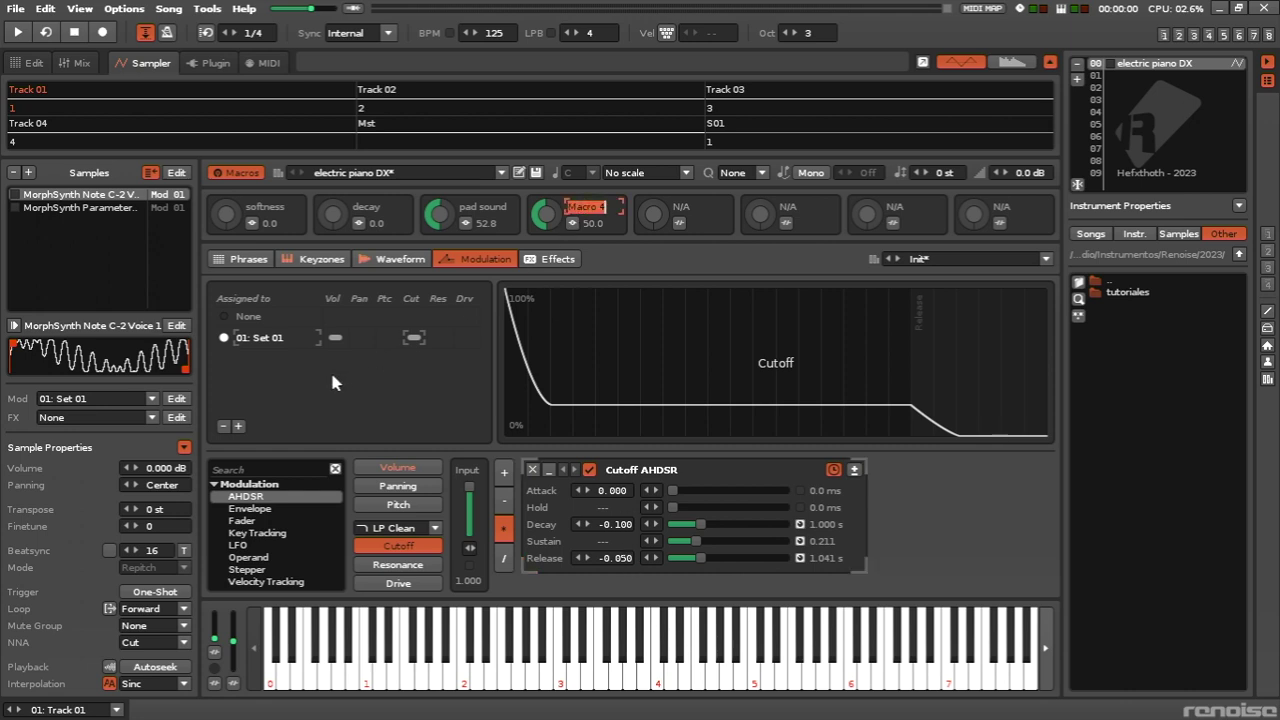
pyautogui.write('release time')
pyautogui.press('BackSpace')
pyautogui.press('BackSpace')
pyautogui.press('BackSpace')
pyautogui.press('BackSpace')
pyautogui.press('BackSpace')
pyautogui.press('BackSpace')
pyautogui.press('BackSpace')
pyautogui.press('BackSpace')
pyautogui.press('BackSpace')
pyautogui.press('BackSpace')
pyautogui.press('BackSpace')
pyautogui.press('BackSpace')
pyautogui.press('Return')
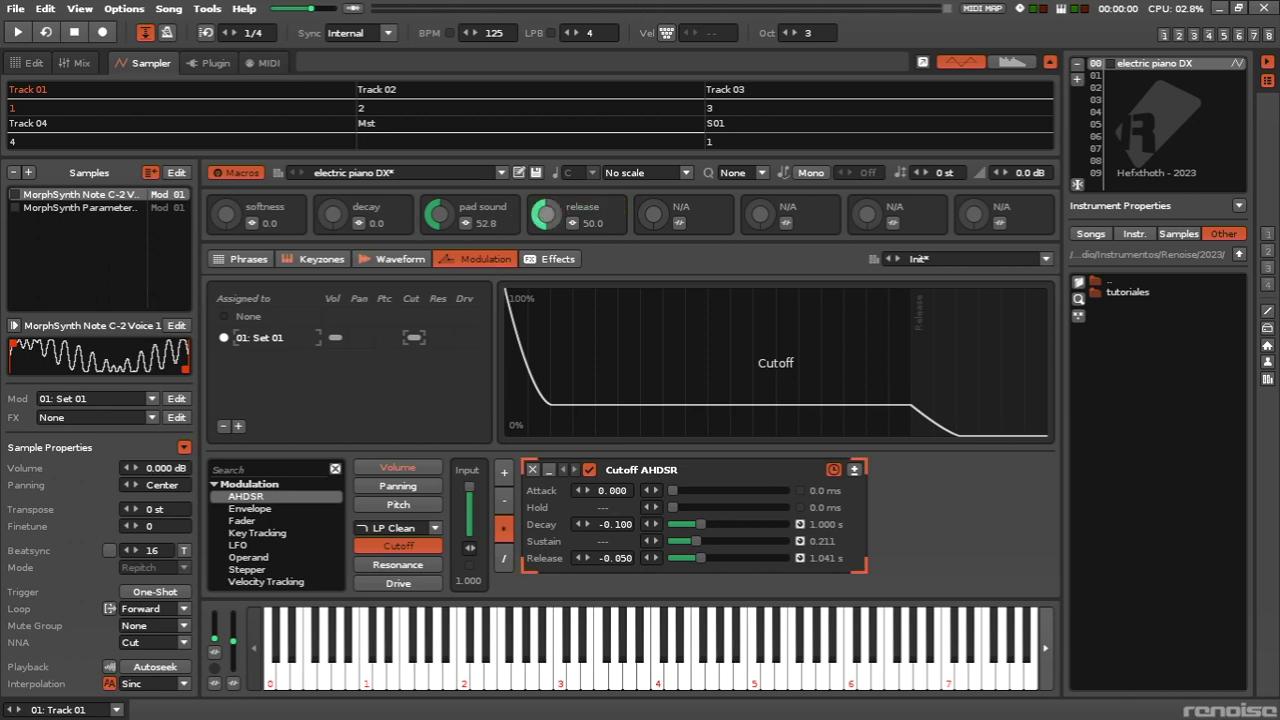
# Audition notes with the release macro at 0 and 100, then set it back to 0
pyautogui.doubleClick(543, 215)
pyautogui.press('z')
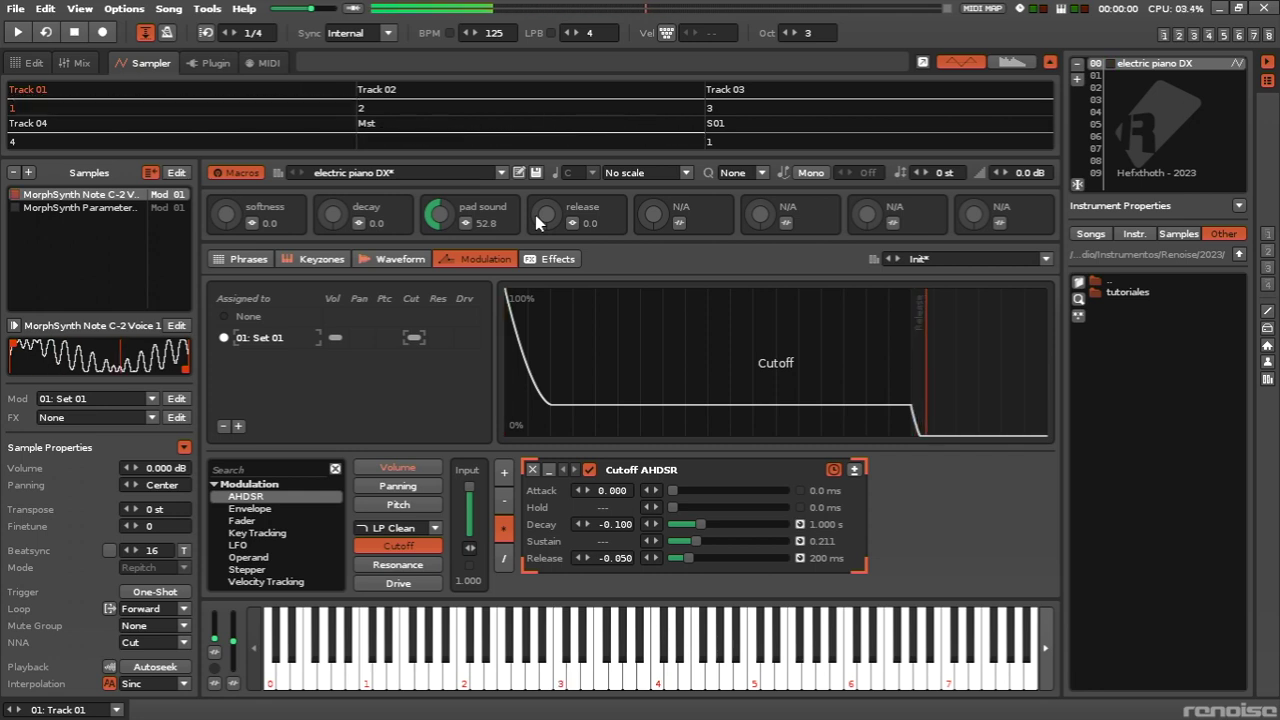
pyautogui.moveTo(535, 215); pyautogui.dragTo(537, 221)
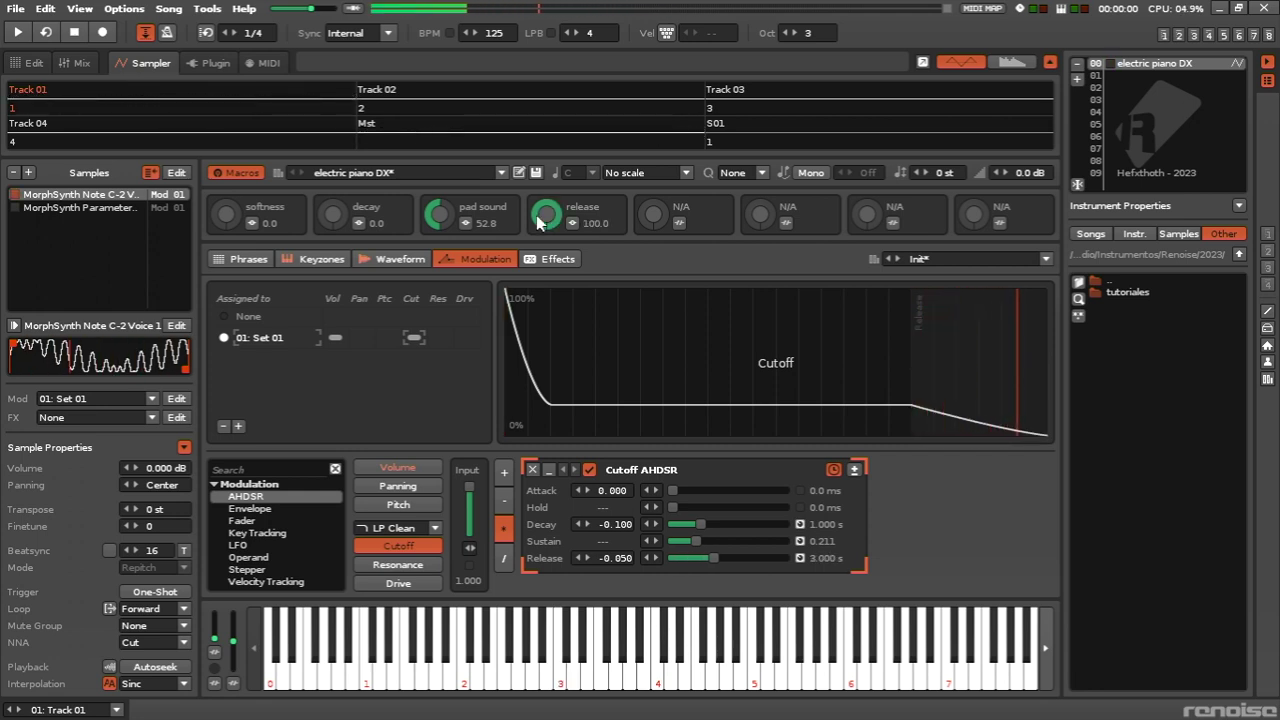
pyautogui.press('z')
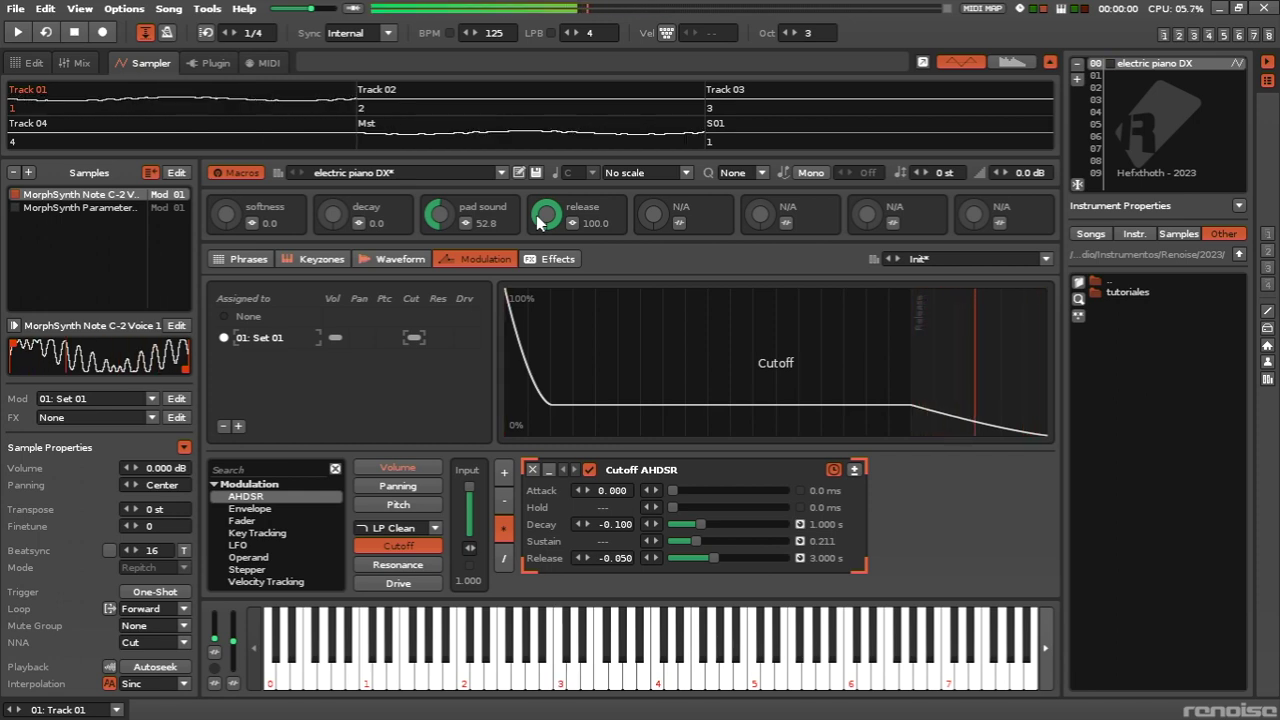
pyautogui.press('z')
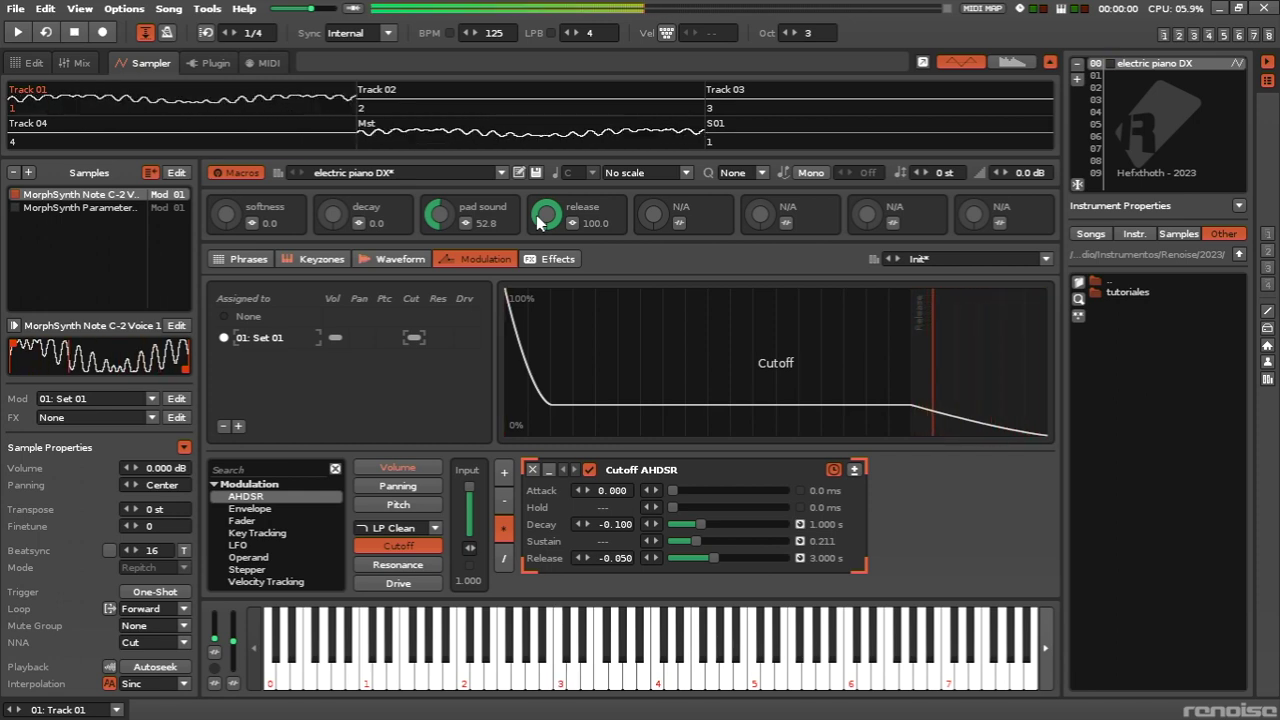
pyautogui.moveTo(538, 222); pyautogui.dragTo(538, 350)
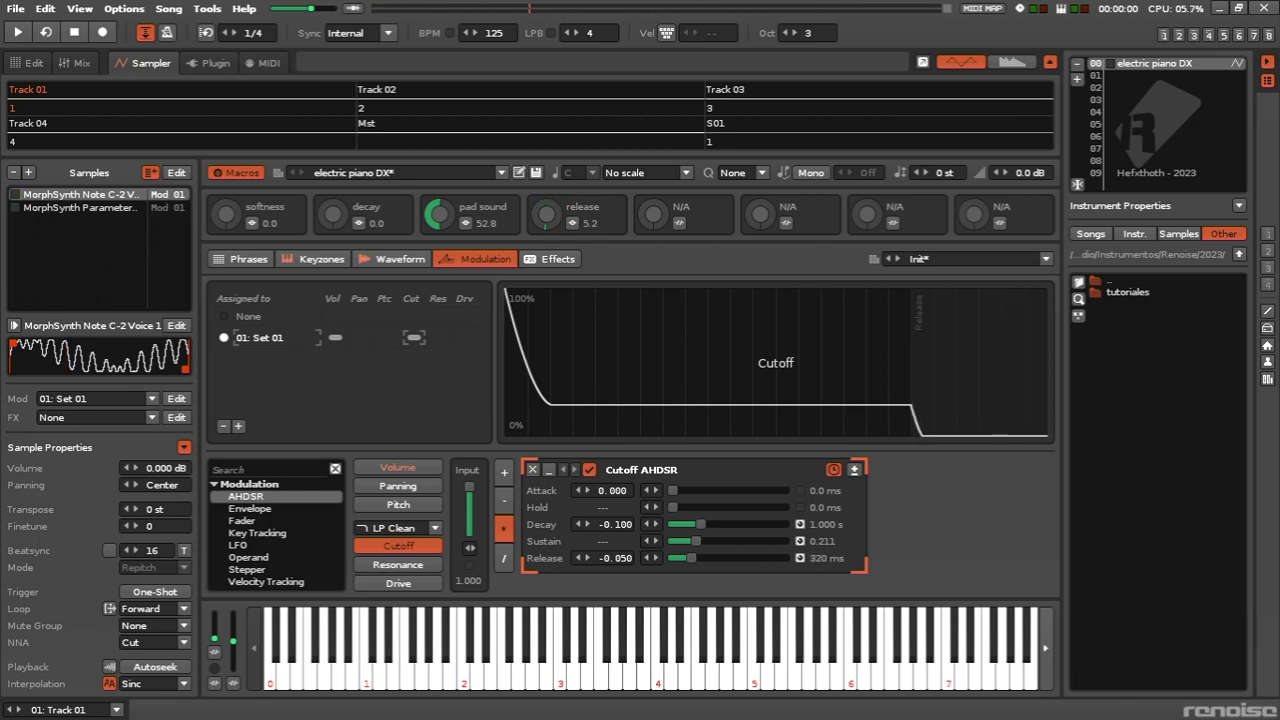
# Add an LFO device to the pitch modulation of Set 01
pyautogui.click(398, 504)
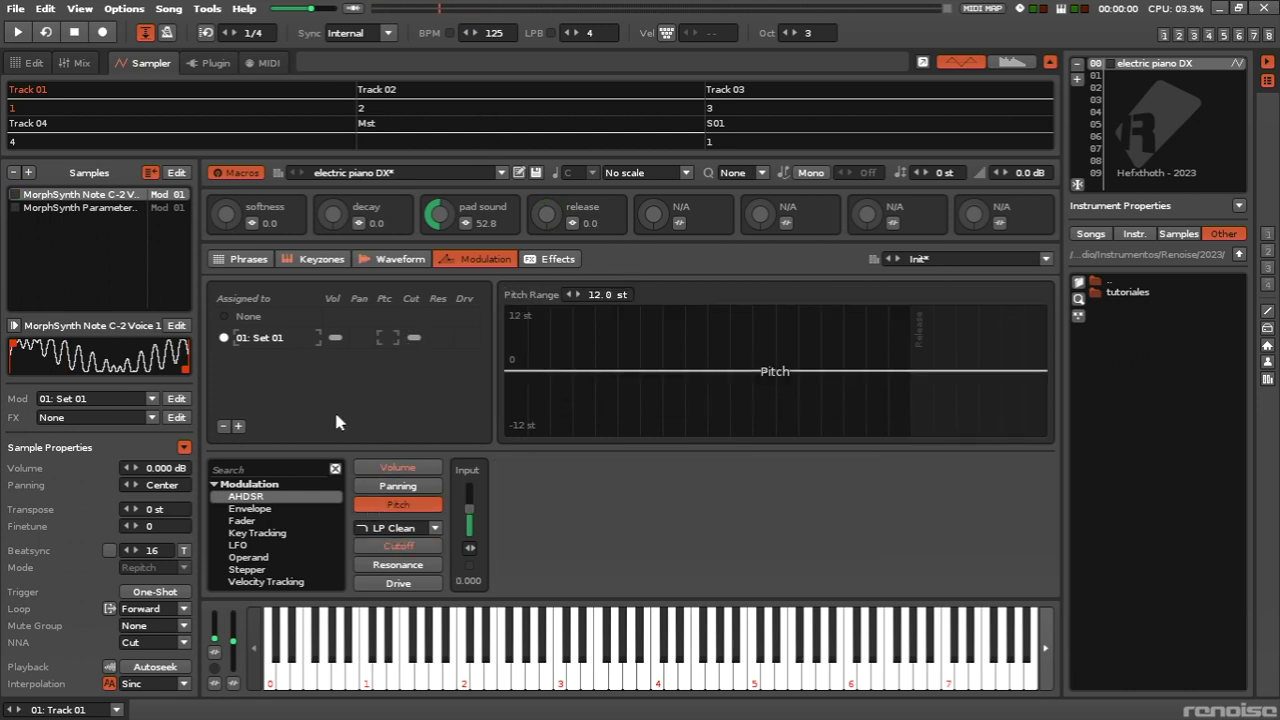
pyautogui.doubleClick(245, 549)
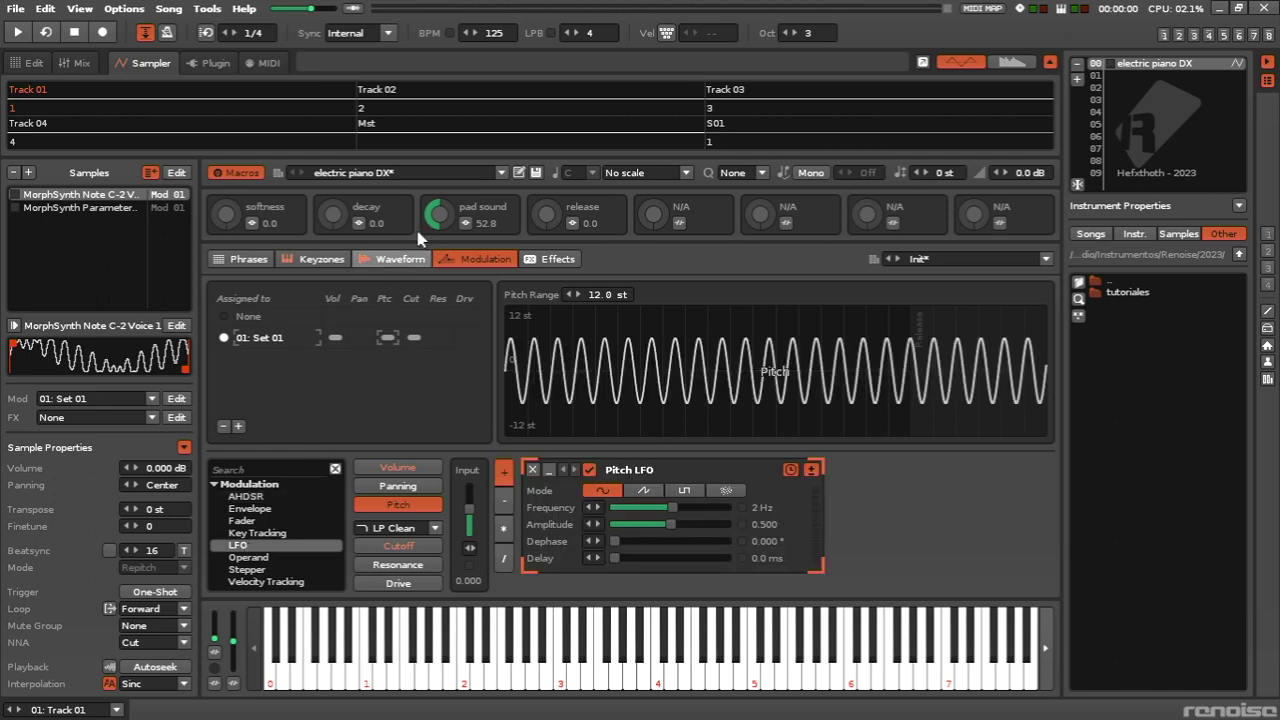
# Replace the instrument's comments with "the pitch LFO is for a stereo FX" and close the instrument info
pyautogui.click(519, 173)
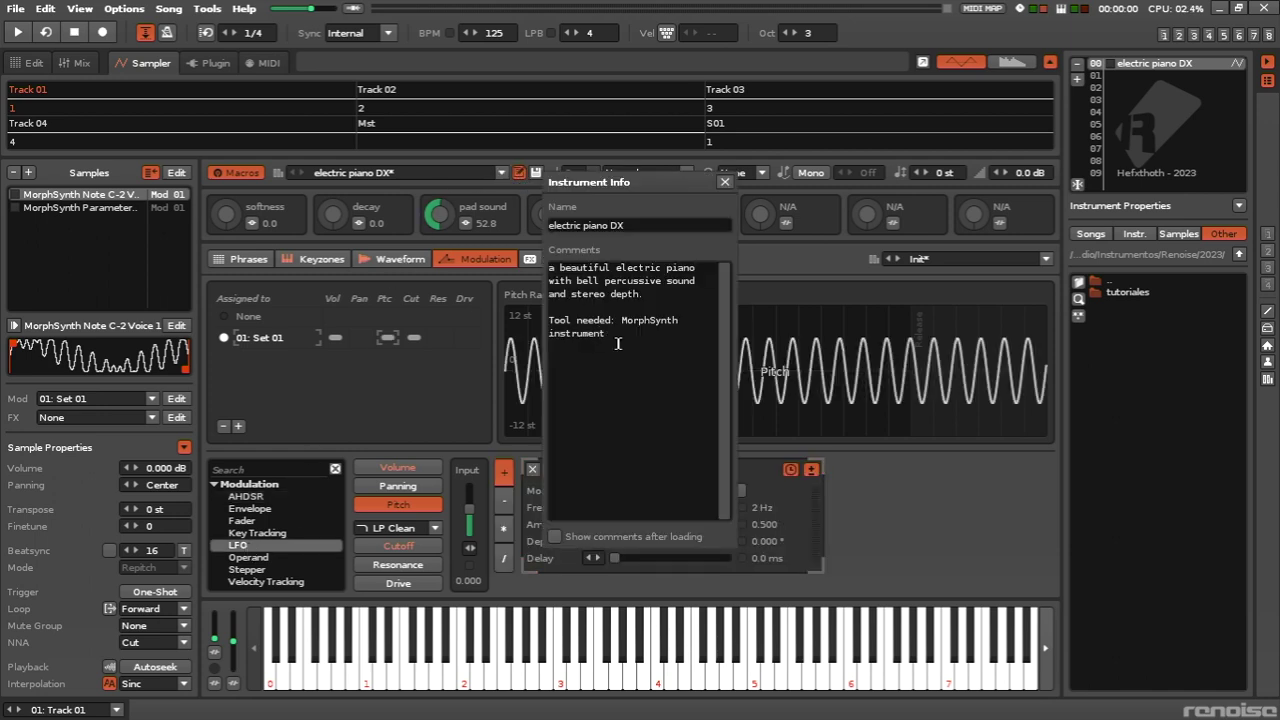
pyautogui.moveTo(618, 344); pyautogui.dragTo(491, 235)
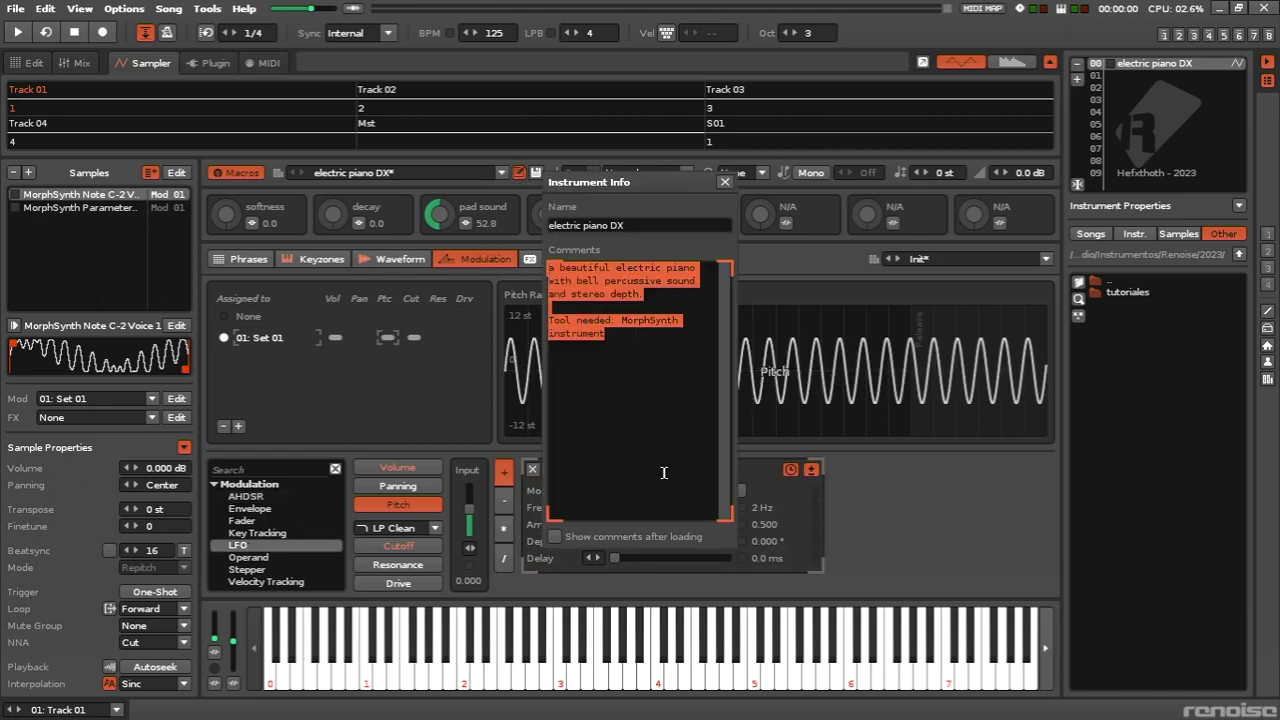
pyautogui.write('the pitch LFO is for a st')
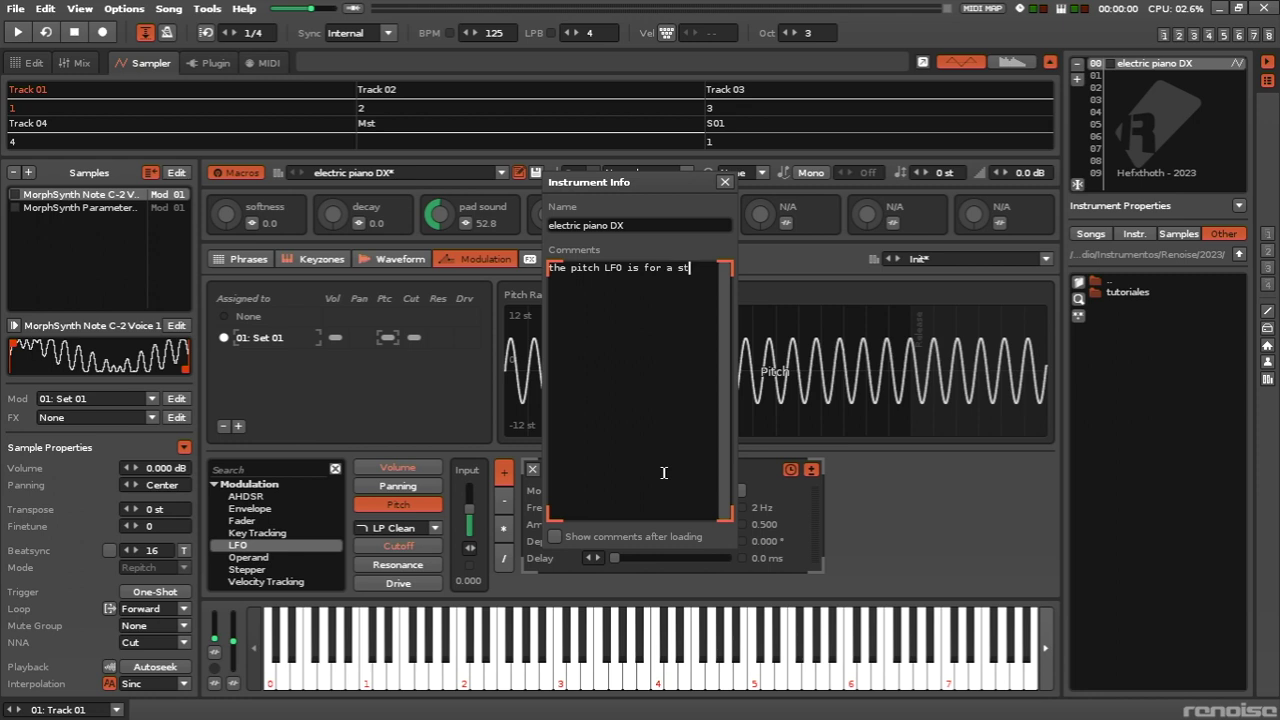
pyautogui.write('ereo FX')
pyautogui.click(726, 181)
# Set the pitch LFO to random mode with a frequency of 20 Hz and an amplitude of 0.000
pyautogui.click(726, 490)
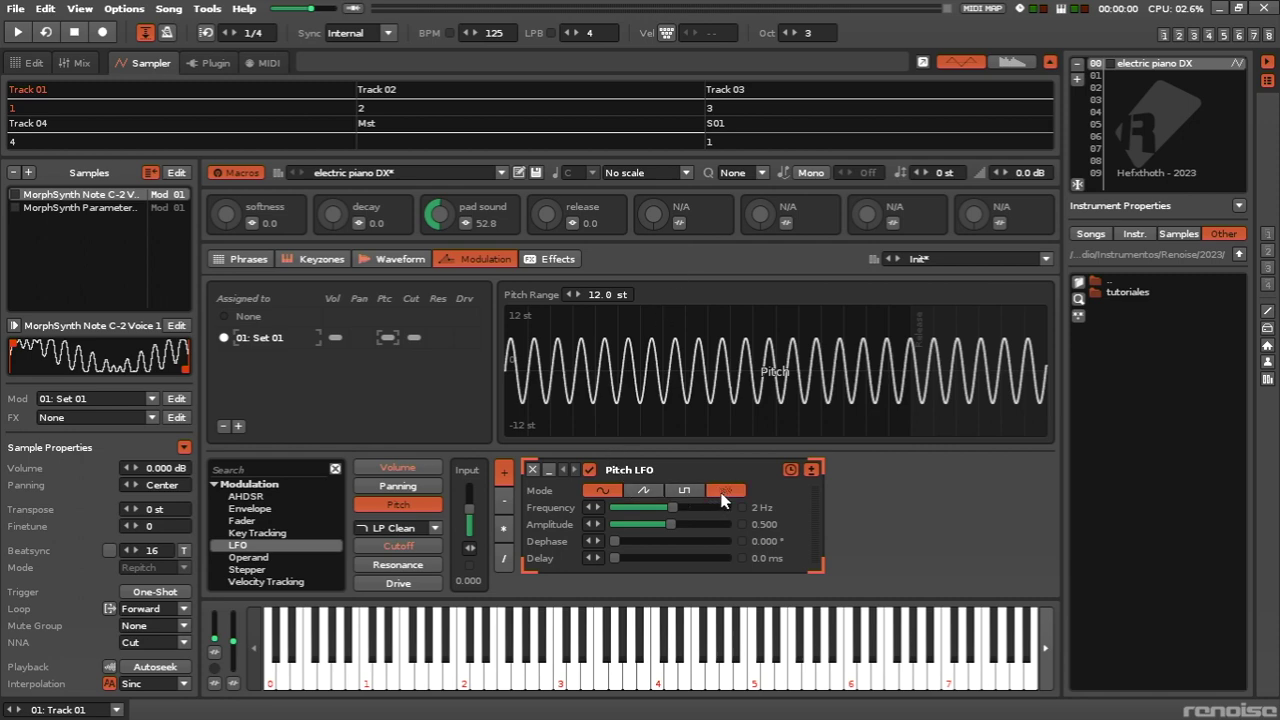
pyautogui.moveTo(672, 507); pyautogui.dragTo(728, 507)
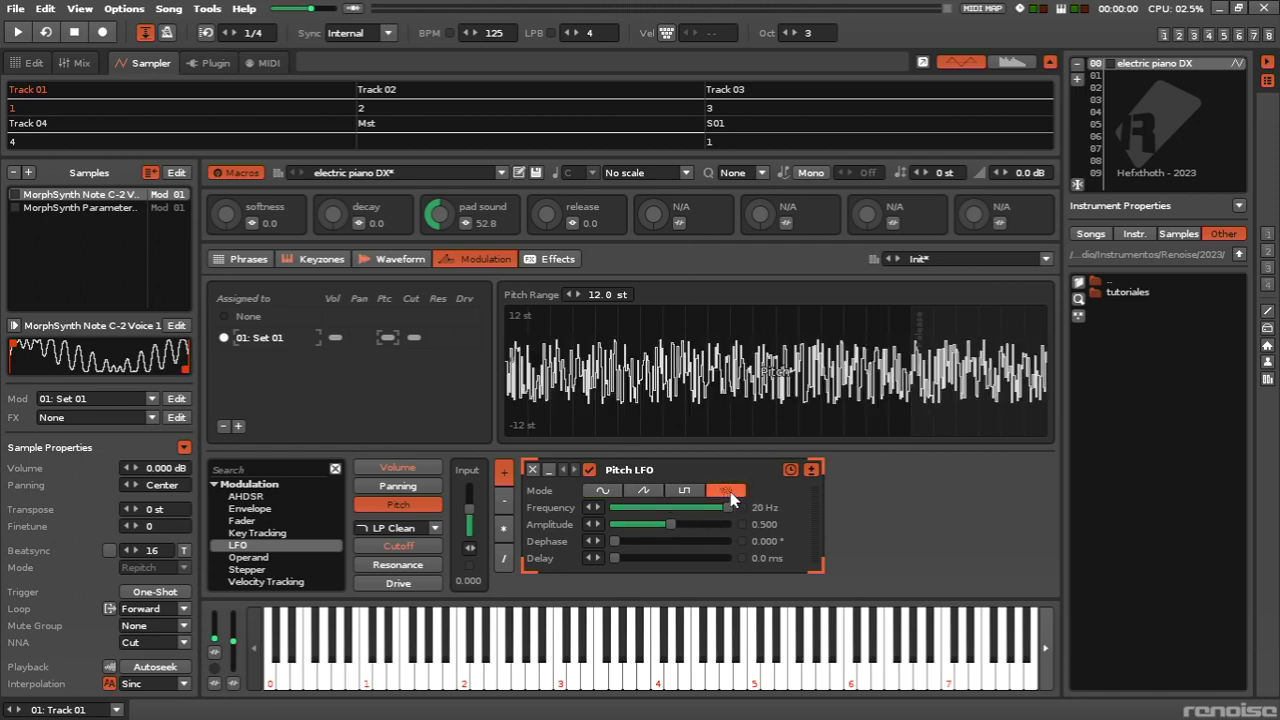
pyautogui.moveTo(668, 527); pyautogui.dragTo(614, 523)
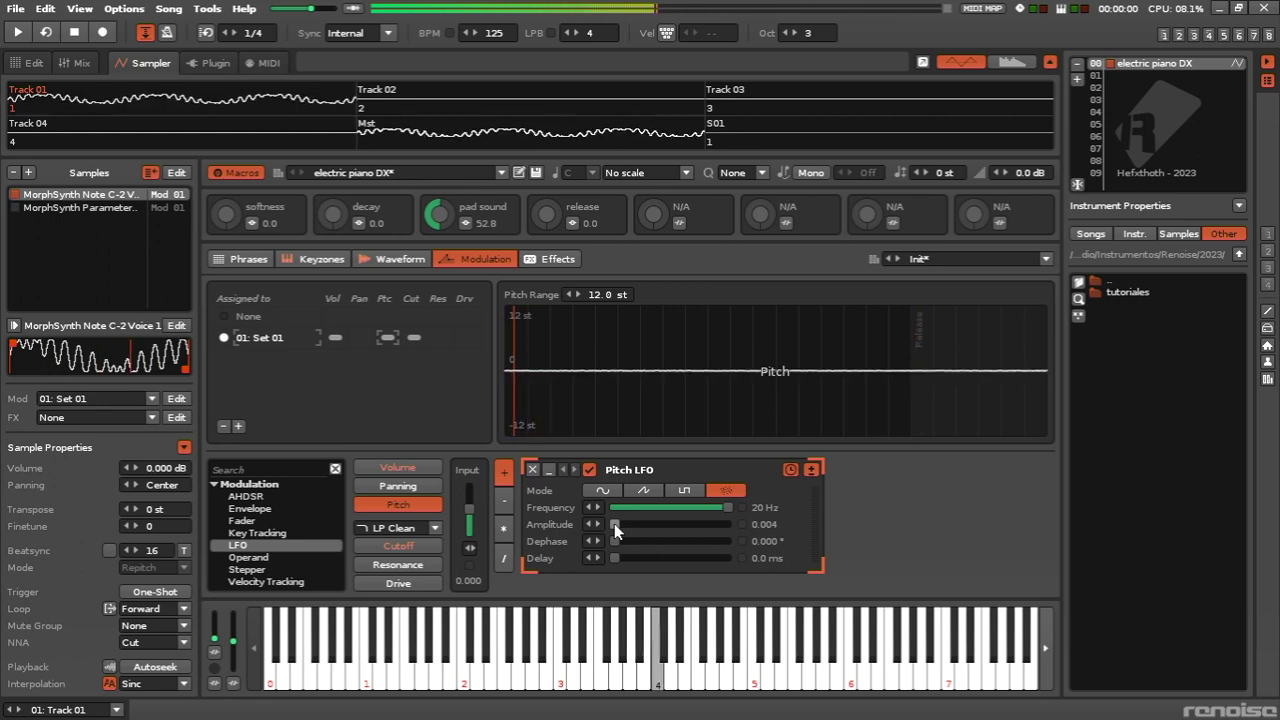
pyautogui.moveTo(614, 523); pyautogui.dragTo(612, 523)
# Map the fifth macro to the pitch LFO's amplitude with a maximum of 0.010
pyautogui.click(678, 223)
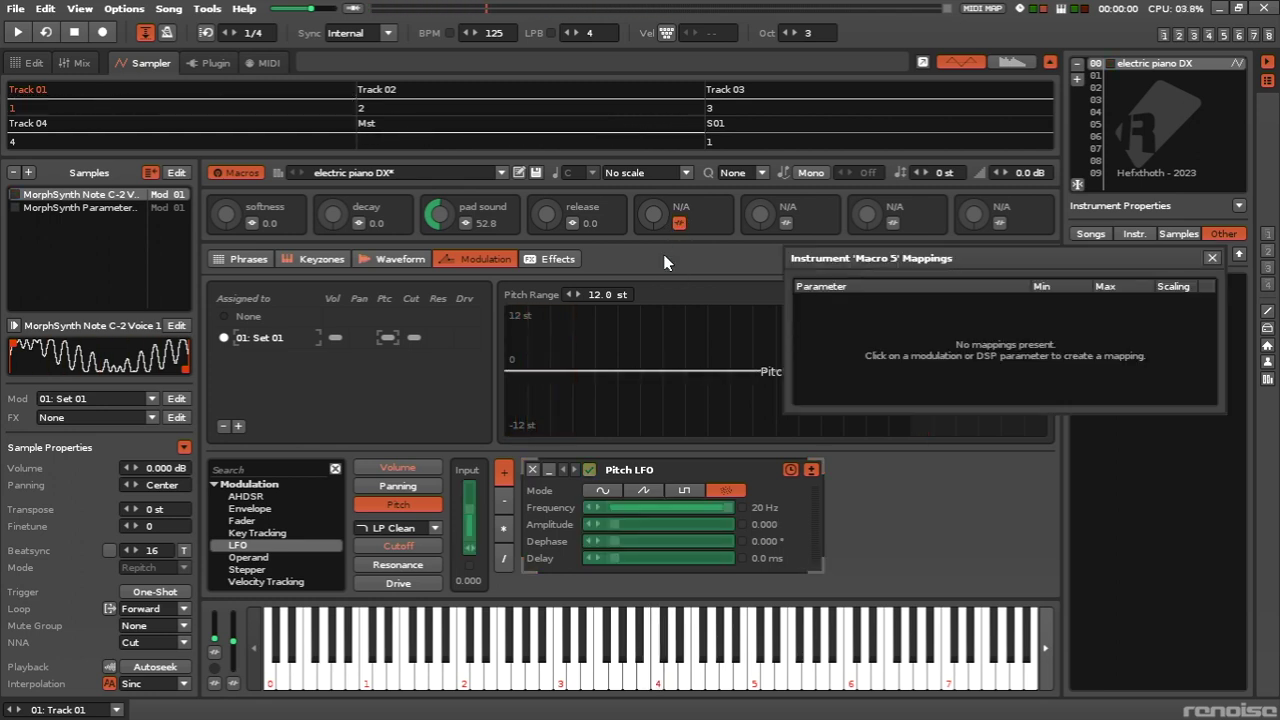
pyautogui.click(619, 525)
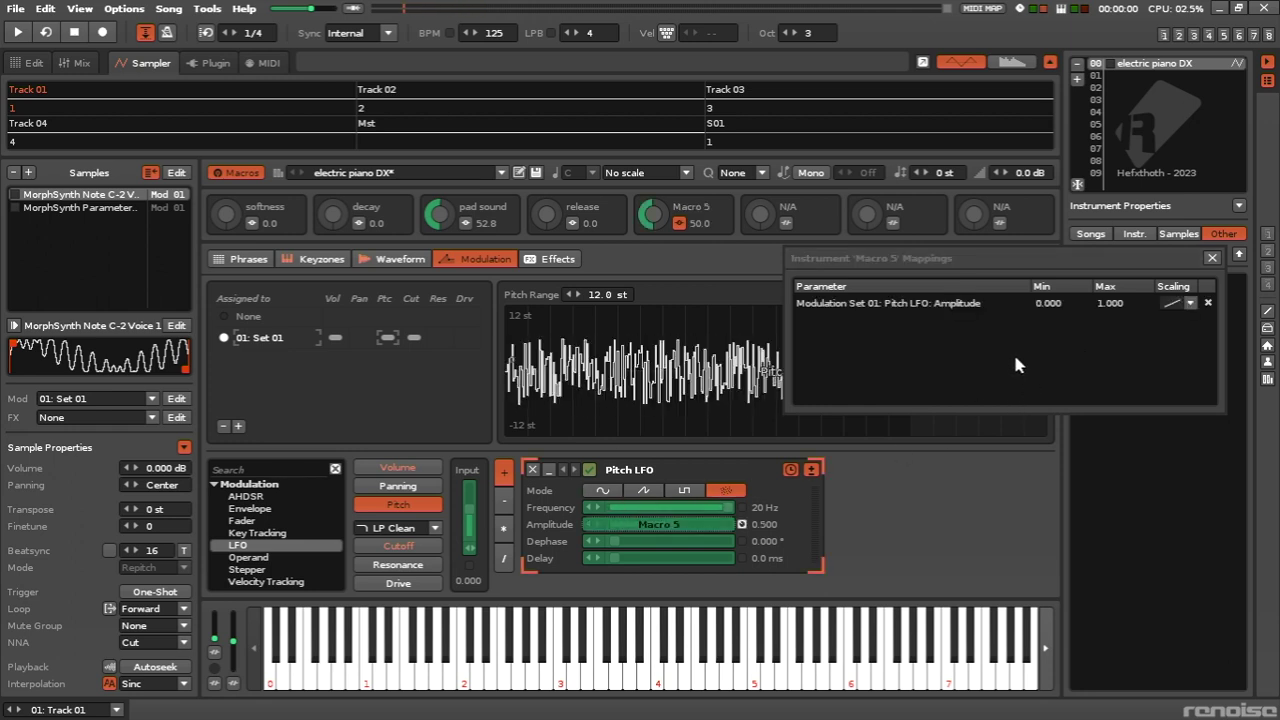
pyautogui.doubleClick(1113, 307)
pyautogui.write('0')
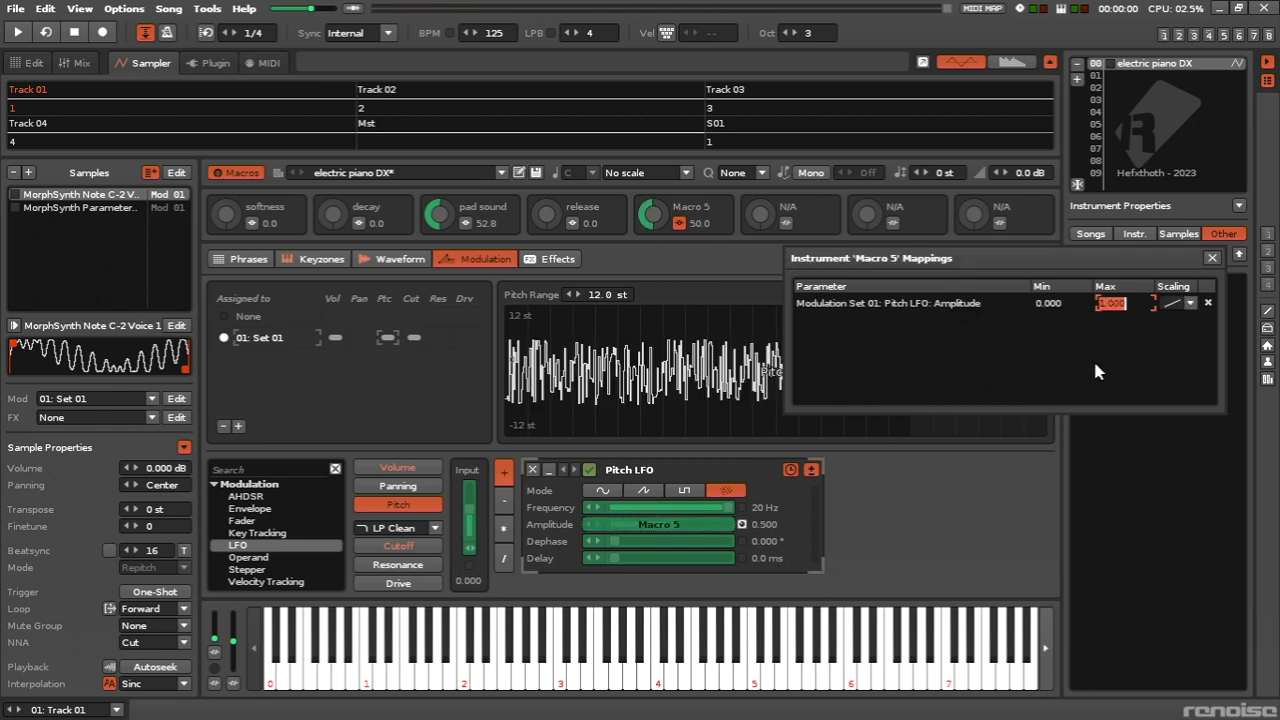
pyautogui.write('.01')
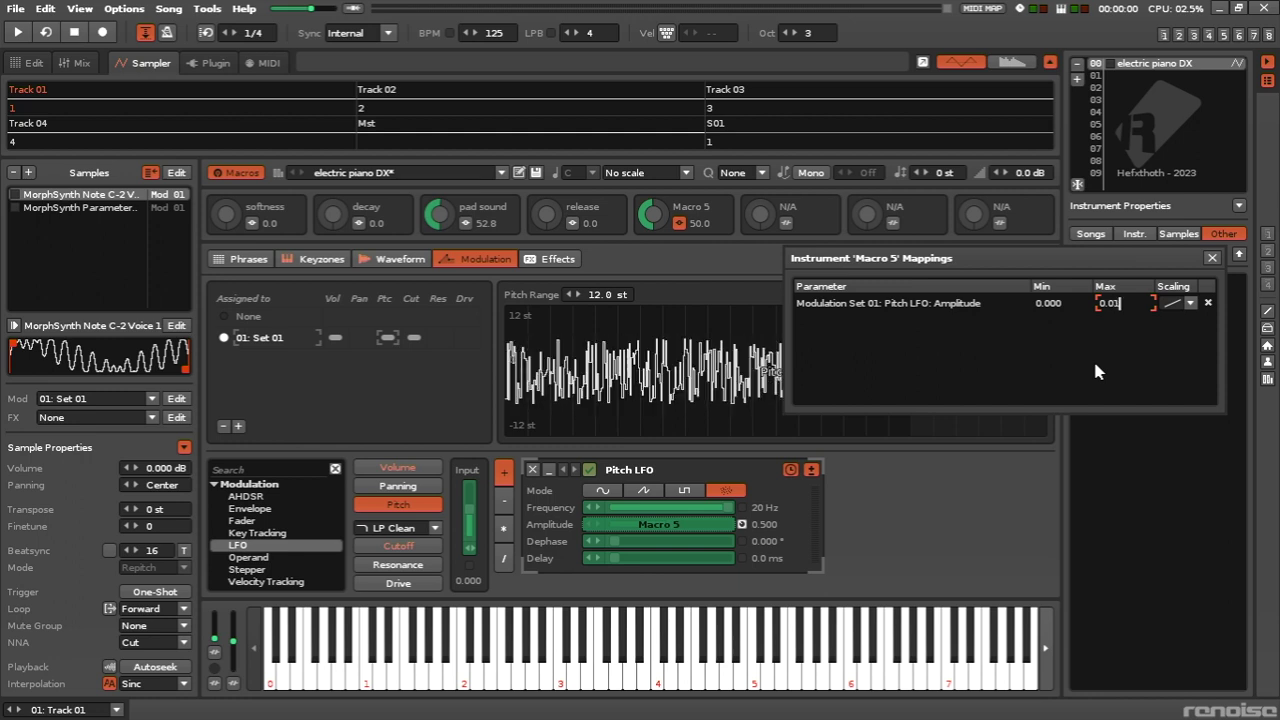
pyautogui.press('Return')
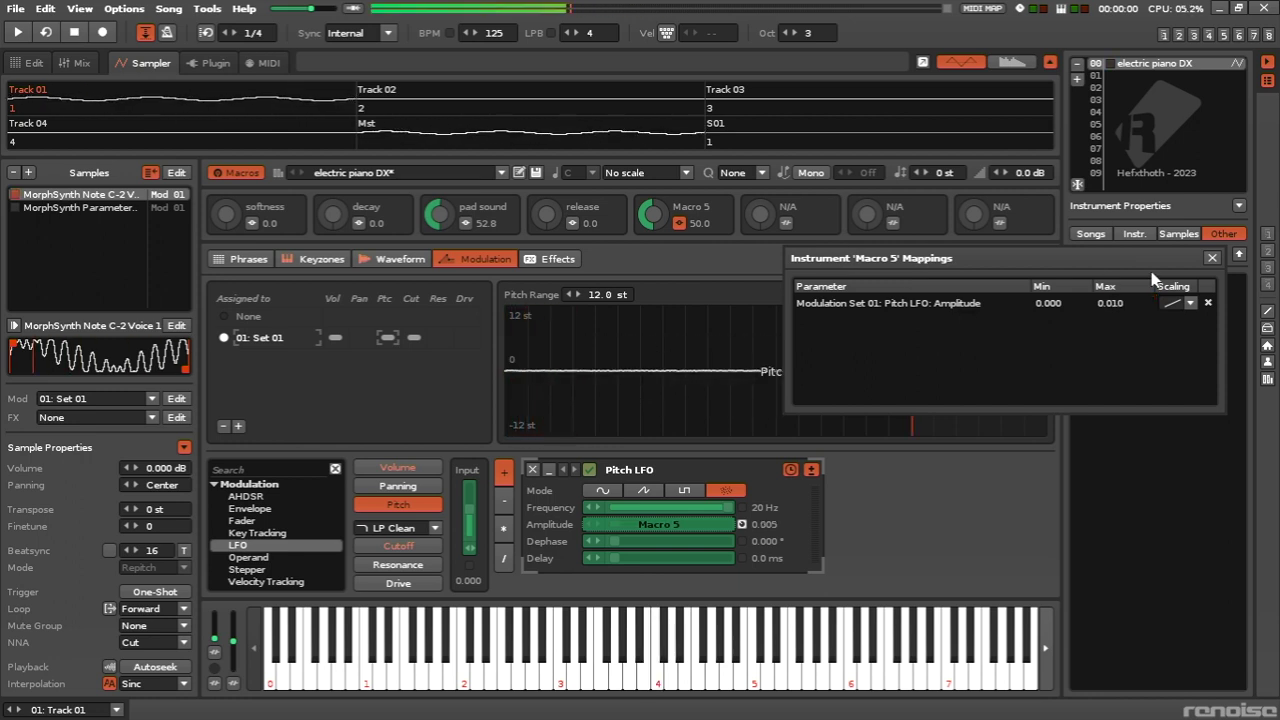
pyautogui.click(1212, 257)
# Rename the fifth macro to "stereo detune"
pyautogui.doubleClick(677, 212)
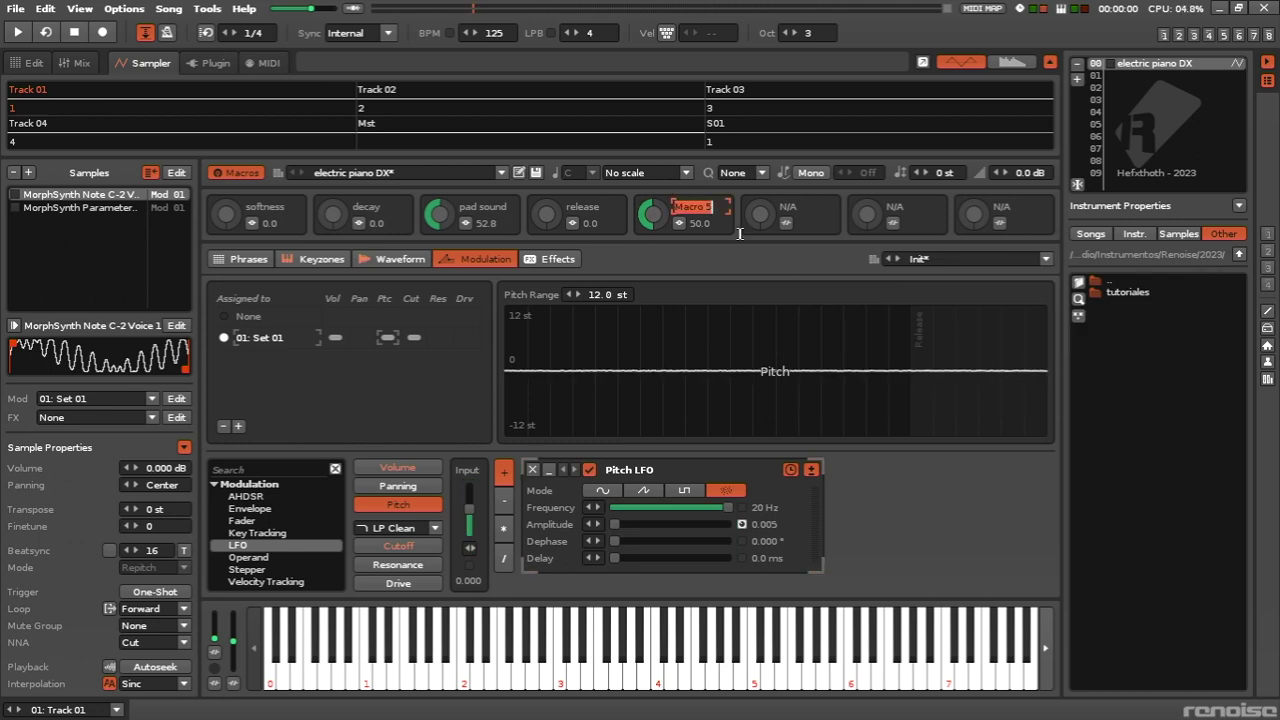
pyautogui.write('ste')
pyautogui.write('reo detune')
pyautogui.press('Return')
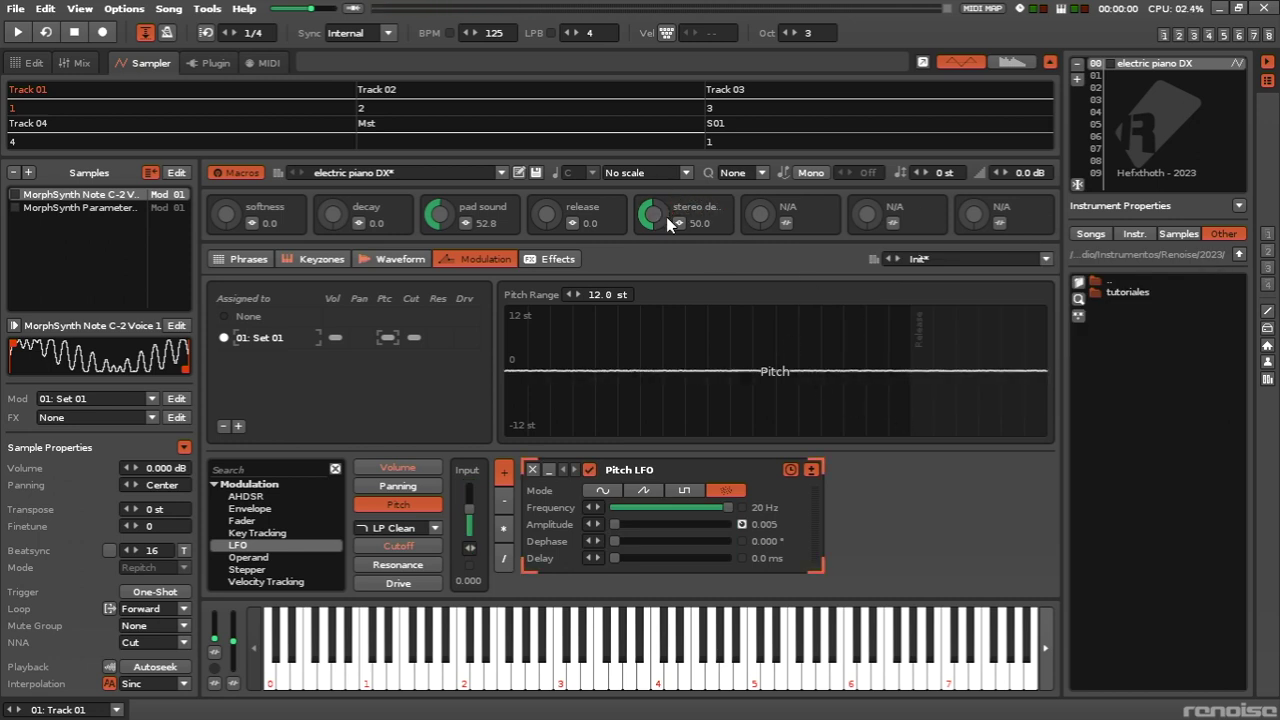
# Audition notes with the stereo detune macro raised, then lower it to 0
pyautogui.moveTo(659, 214); pyautogui.dragTo(659, 134)
pyautogui.press('q')
pyautogui.press('q')
pyautogui.moveTo(655, 214); pyautogui.dragTo(655, 290)
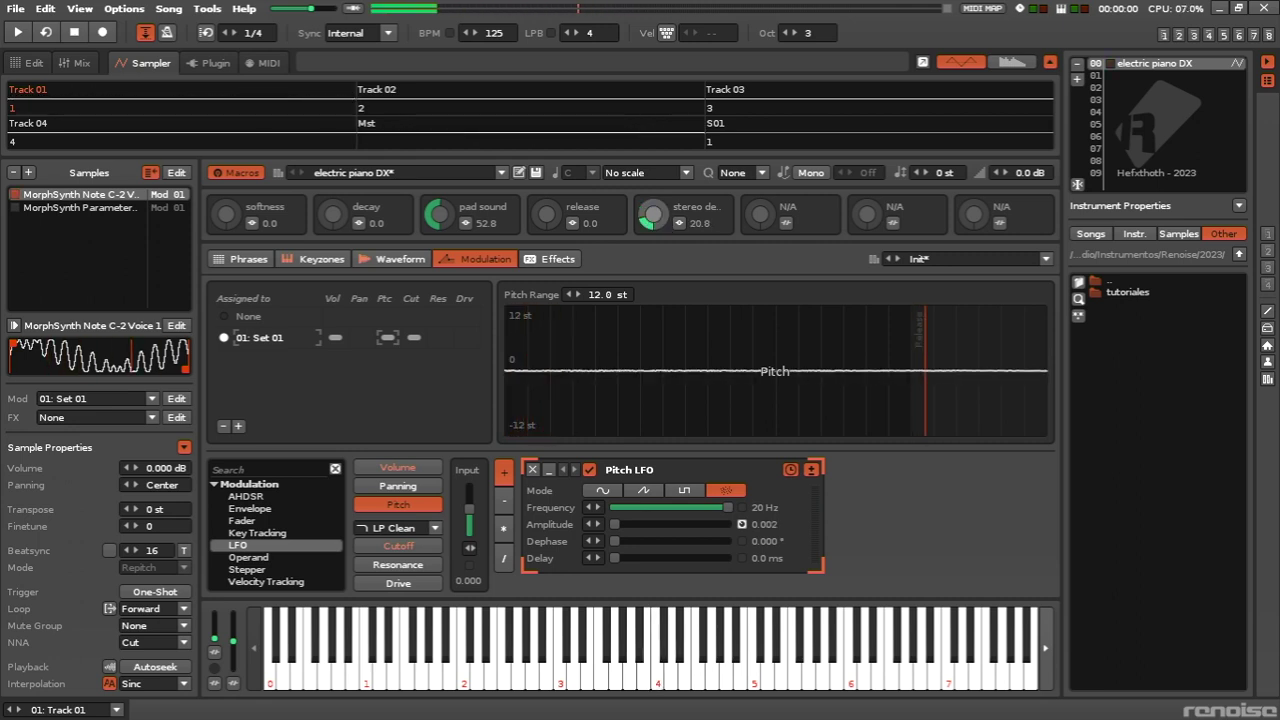
# Delete the MorphSynth Parameters sample and duplicate the MorphSynth Note C-2 sample
pyautogui.click(104, 208)
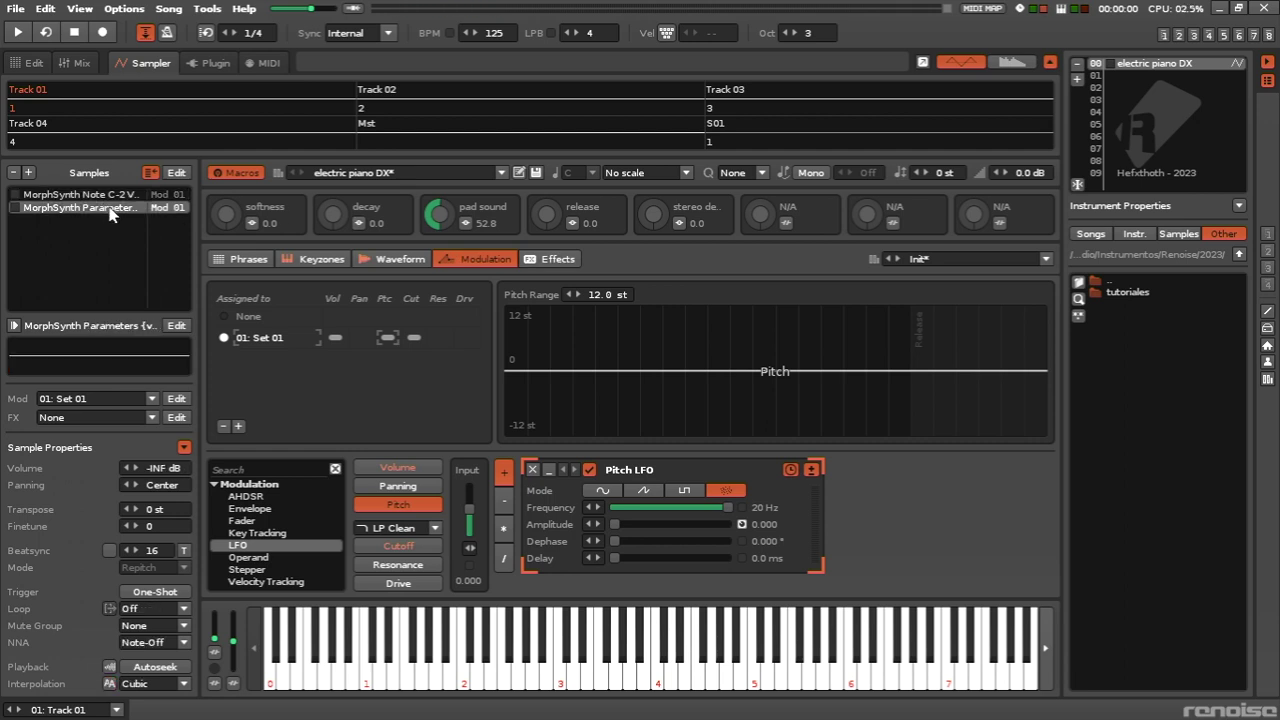
pyautogui.rightClick(110, 213)
pyautogui.click(158, 262)
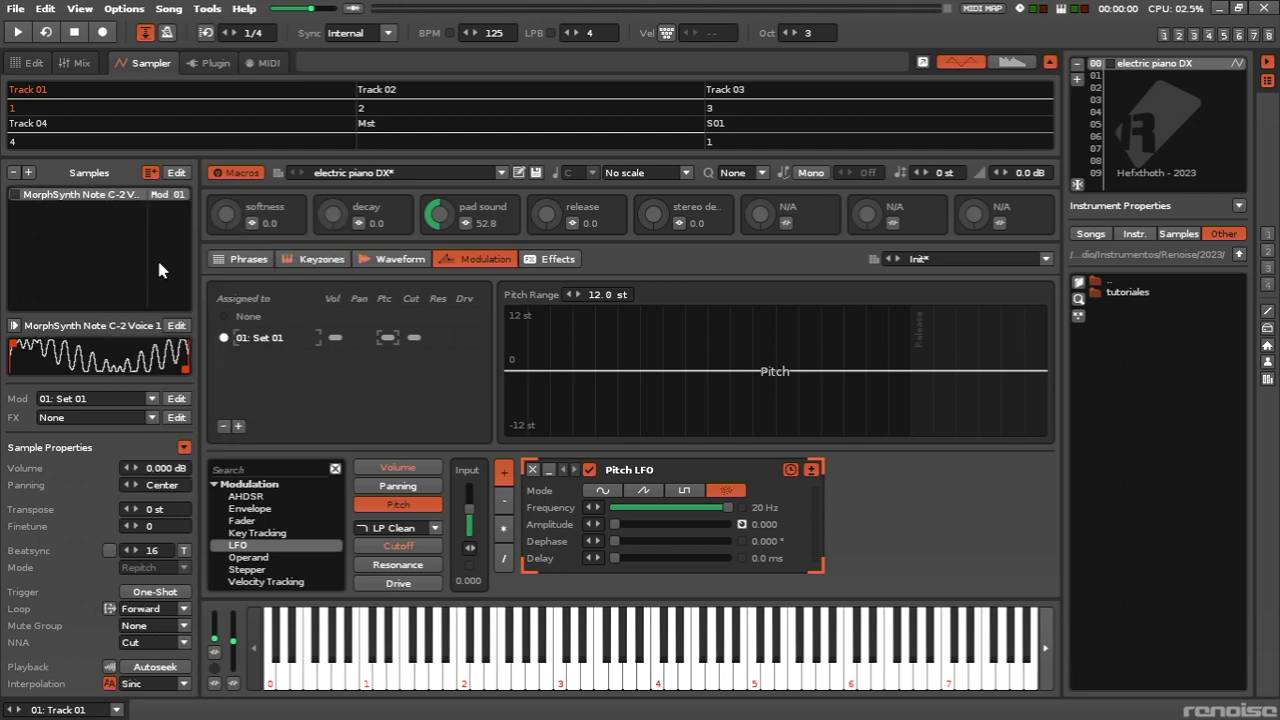
pyautogui.rightClick(97, 197)
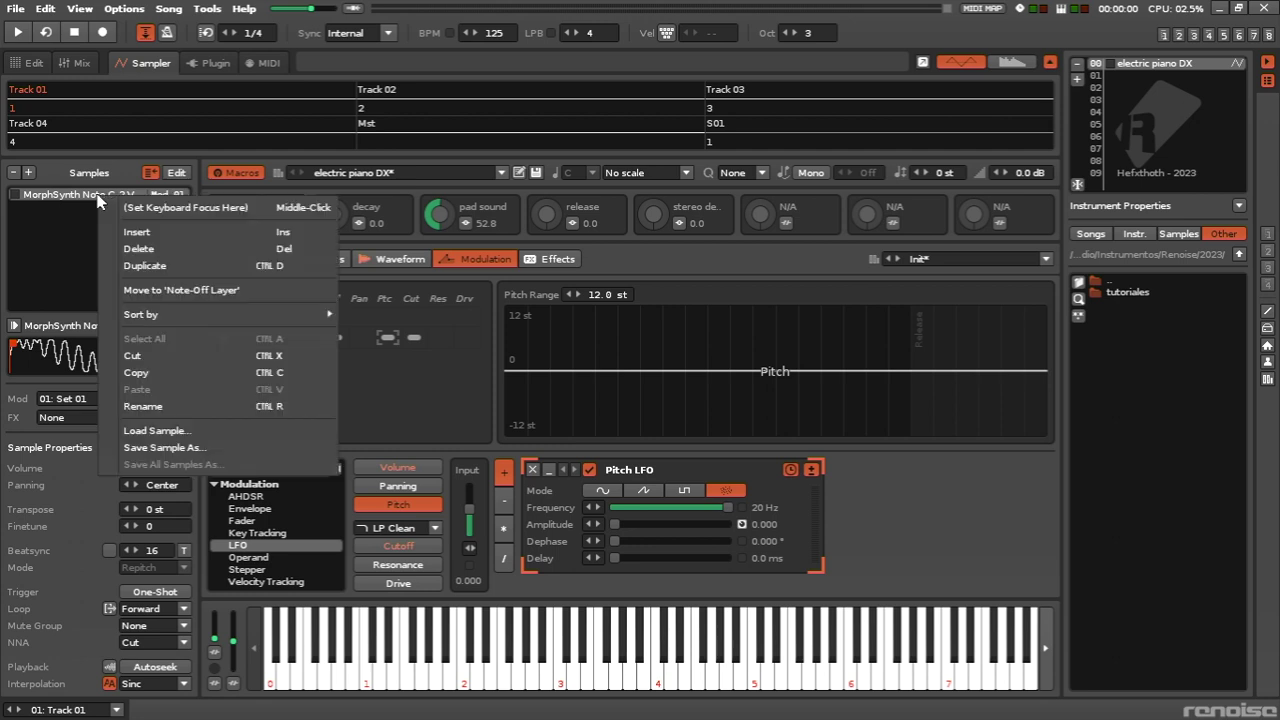
pyautogui.click(147, 268)
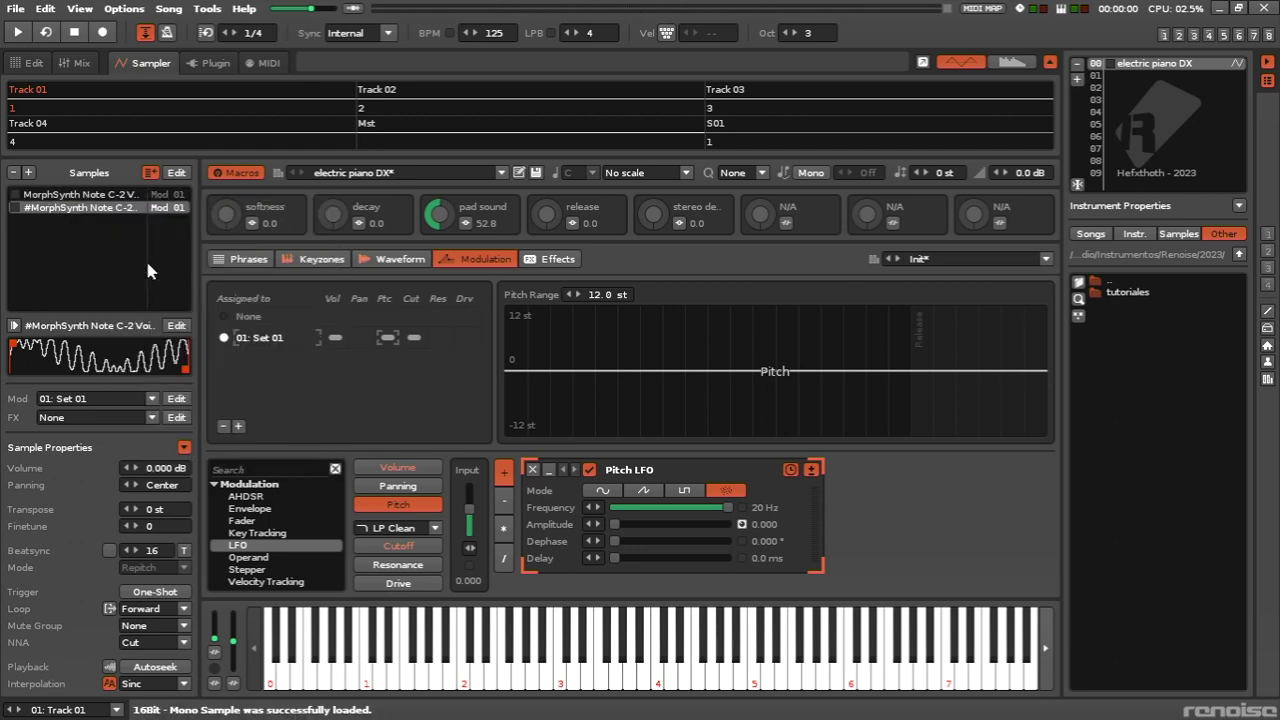
# Duplicate modulation Set 01 with all its devices
pyautogui.click(118, 195)
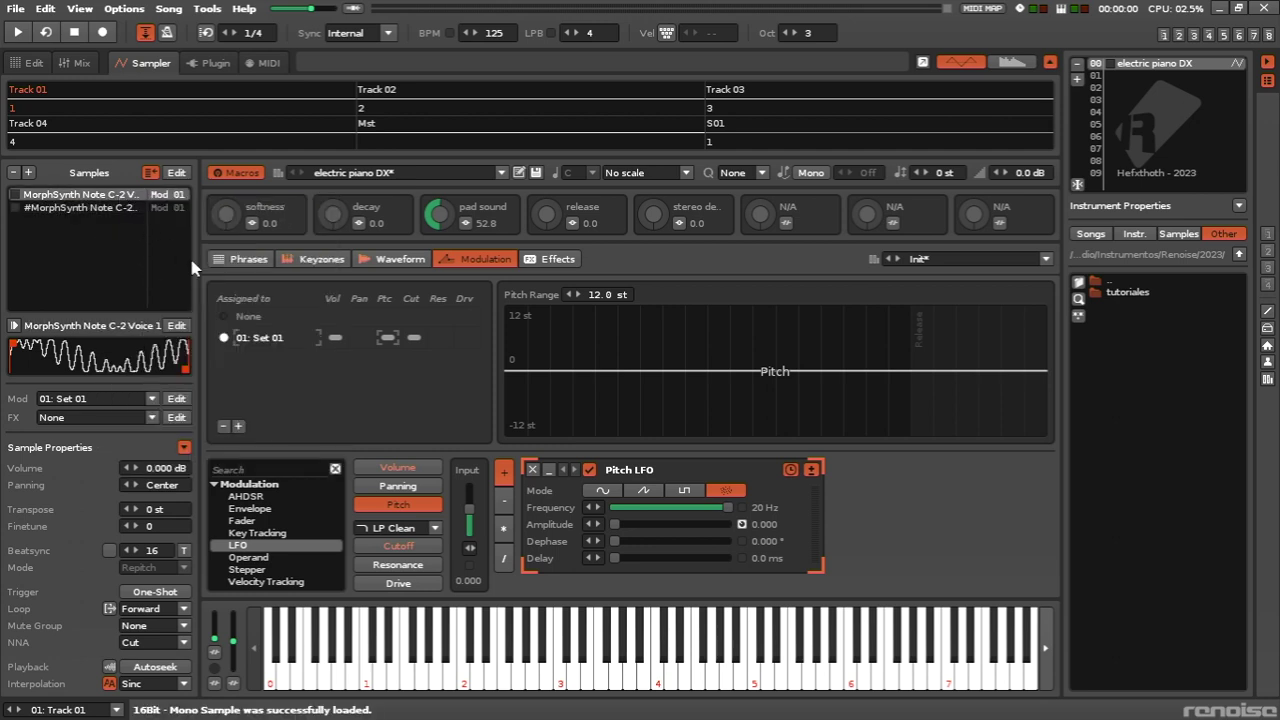
pyautogui.rightClick(270, 339)
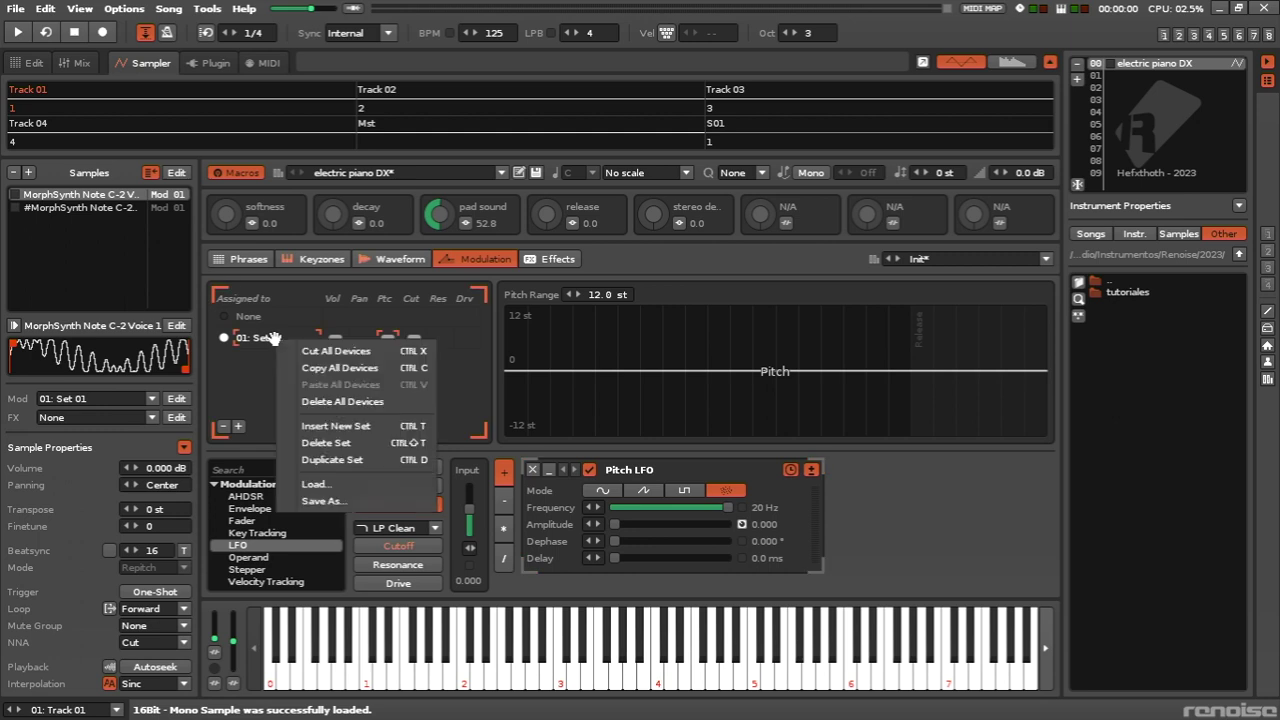
pyautogui.click(342, 459)
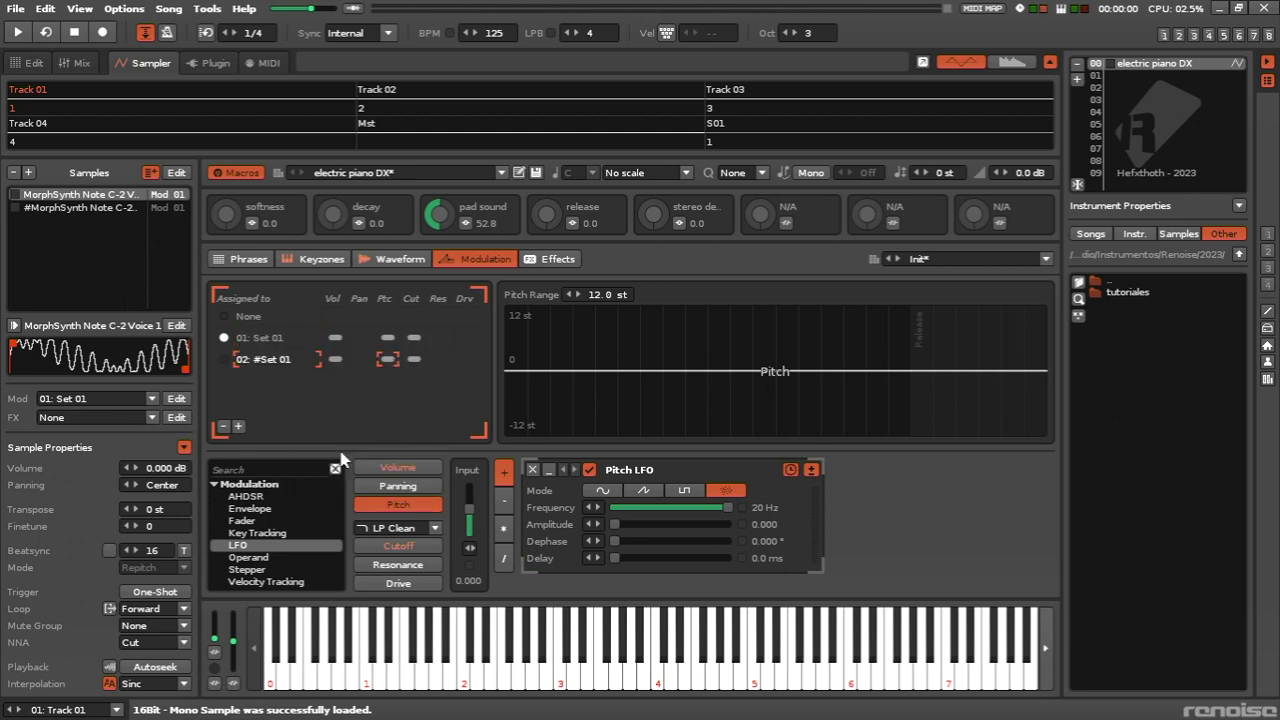
# Rename the original modulation set to "Set L" and its duplicate to "Set R"
pyautogui.doubleClick(244, 340)
pyautogui.write('Set L')
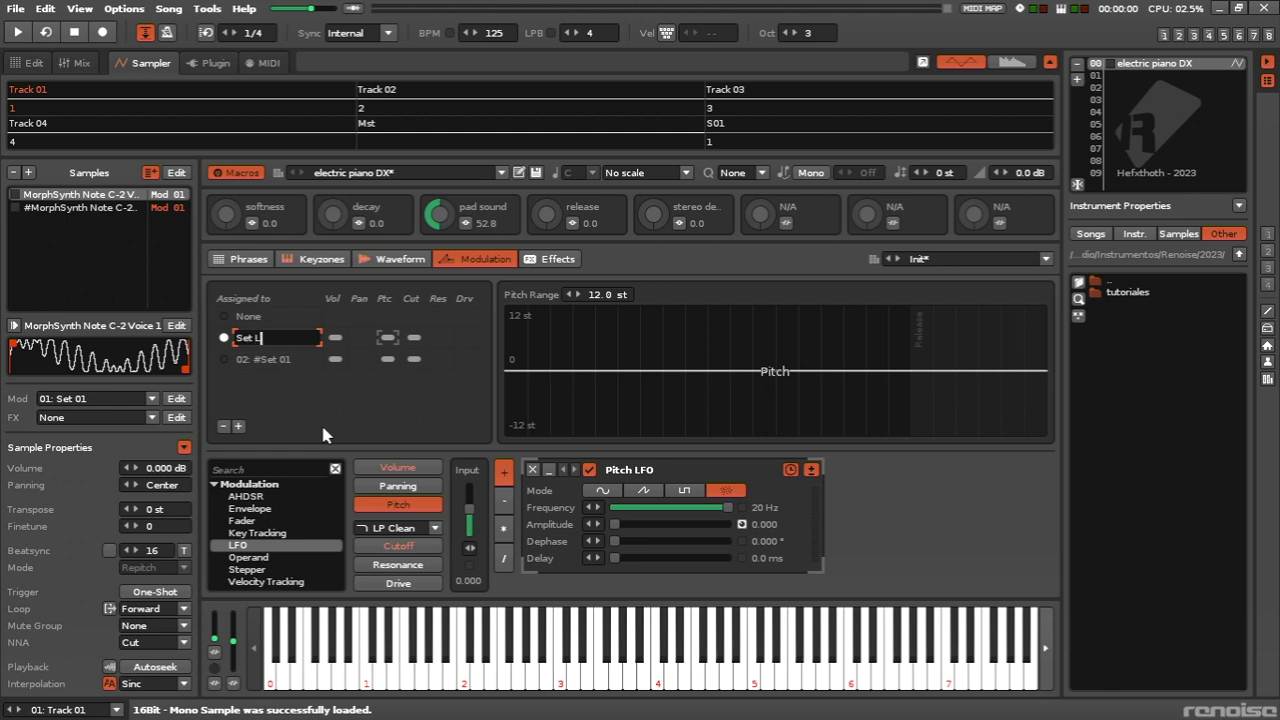
pyautogui.press('Return')
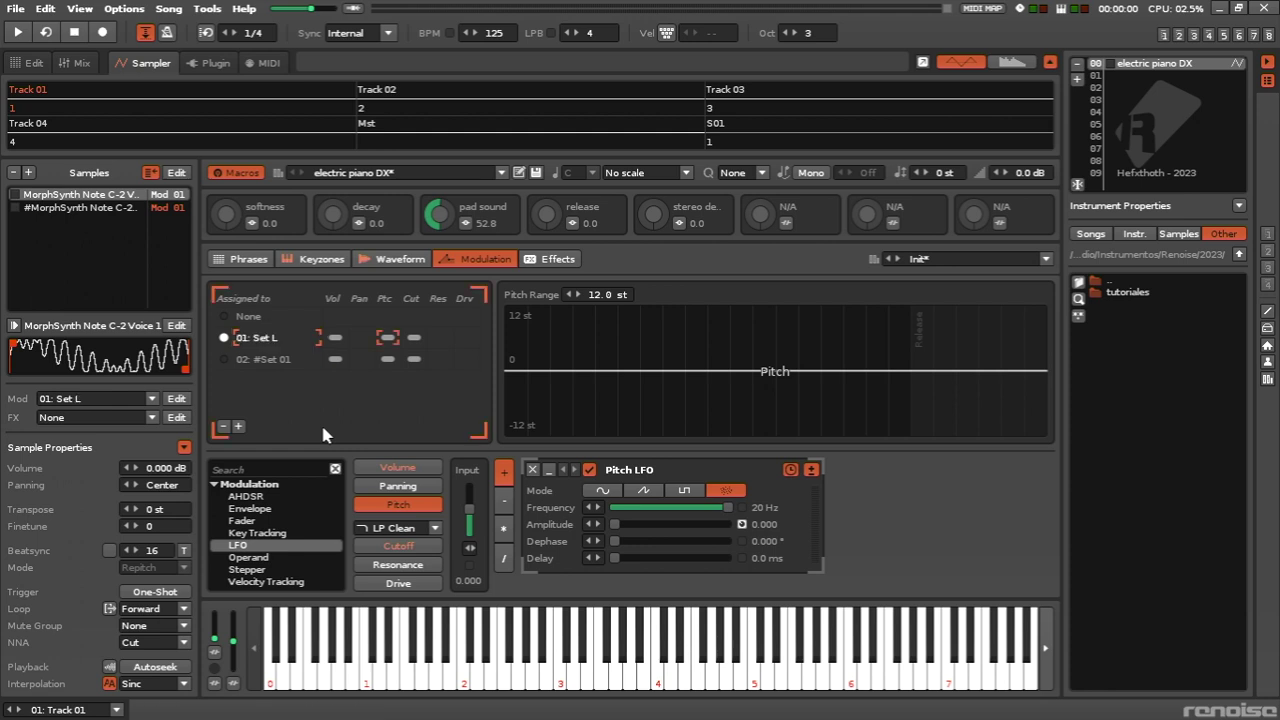
pyautogui.doubleClick(280, 359)
pyautogui.write('Set R')
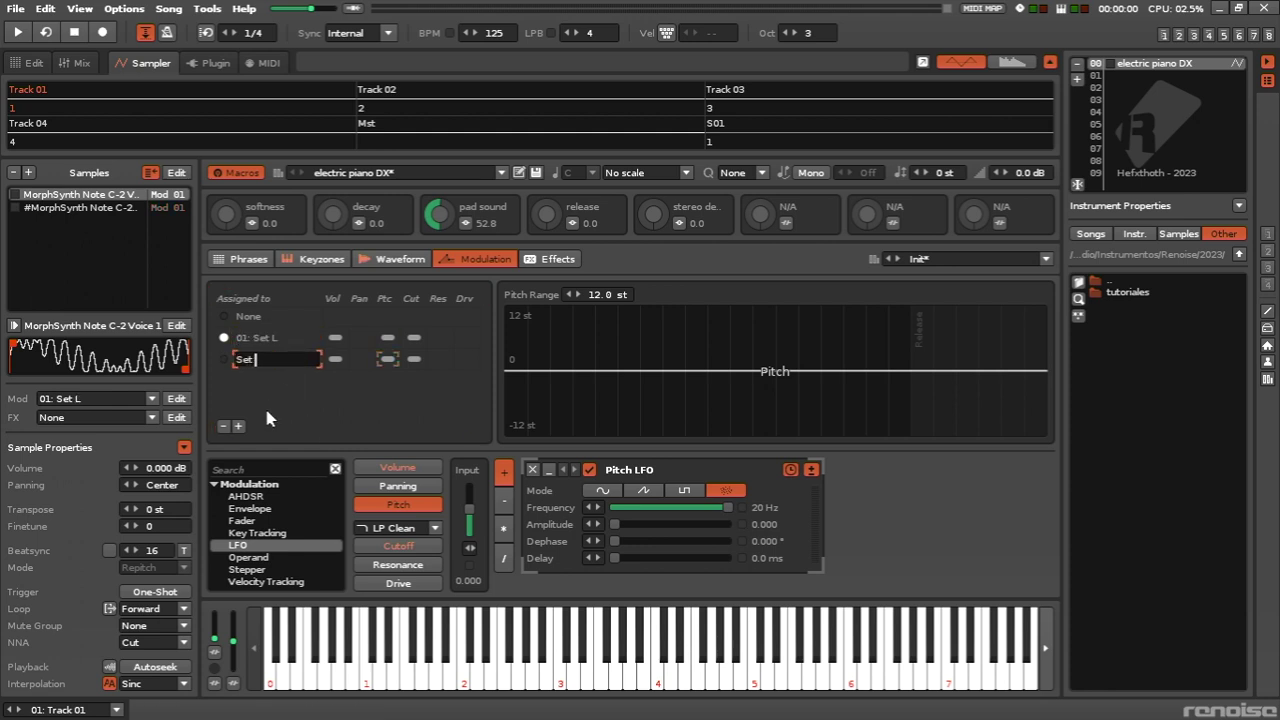
pyautogui.press('Return')
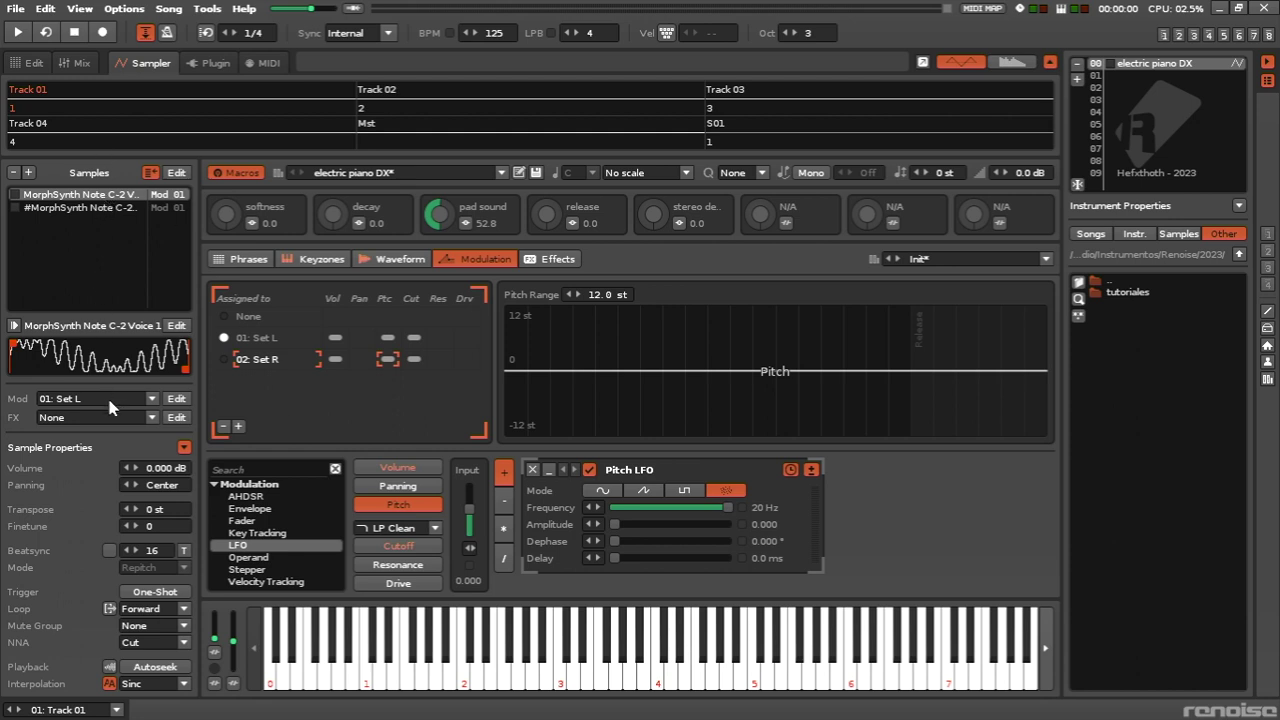
# Assign the duplicated MorphSynth Note C-2 sample to modulation set "Set R"
pyautogui.click(61, 207)
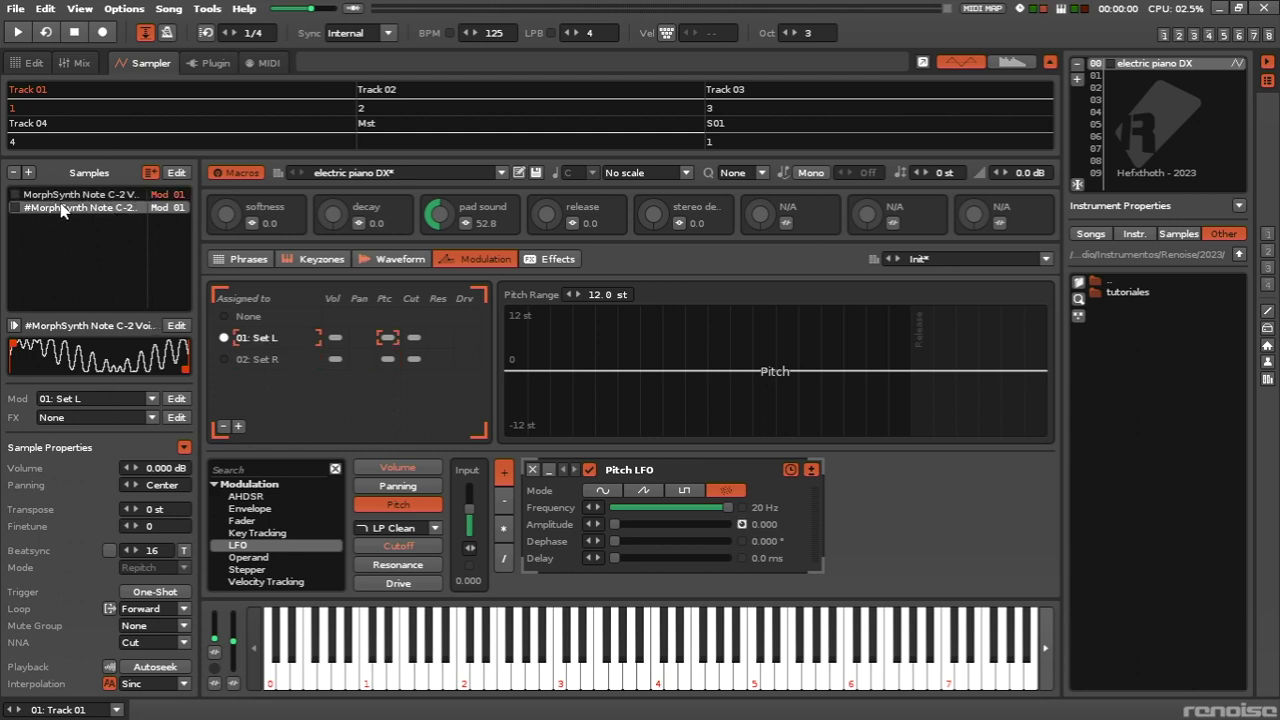
pyautogui.click(97, 399)
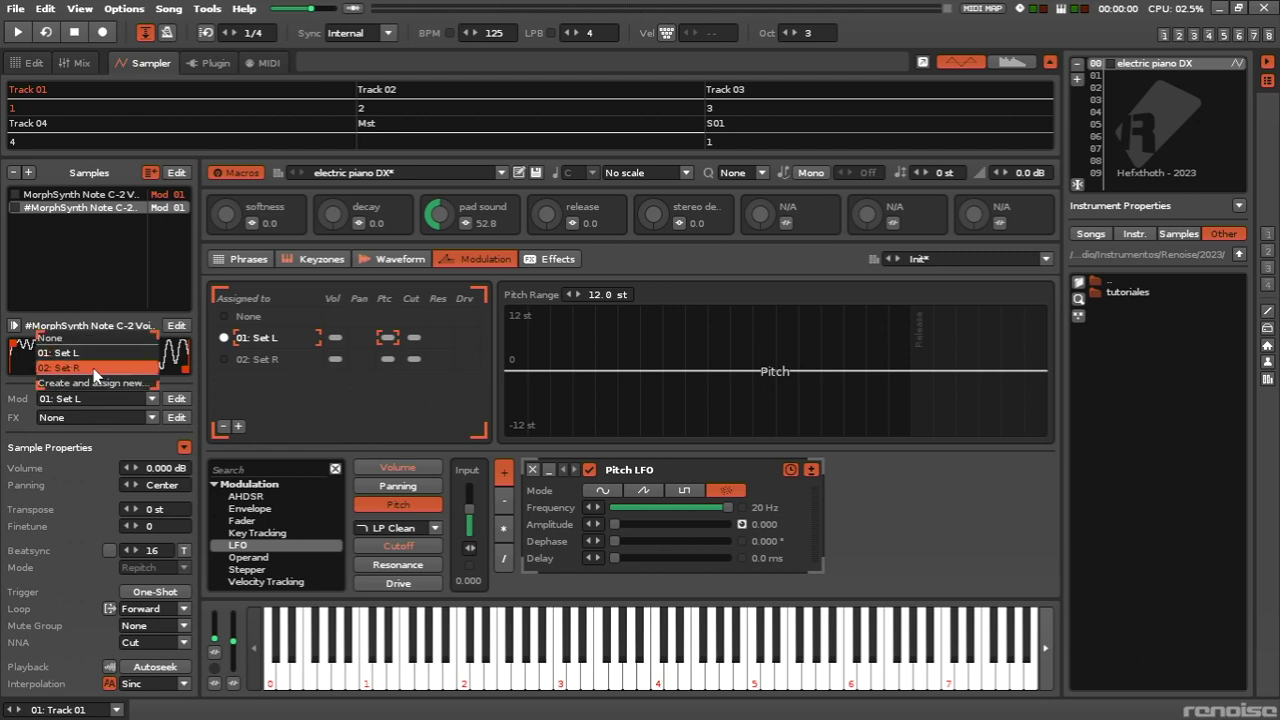
pyautogui.click(93, 368)
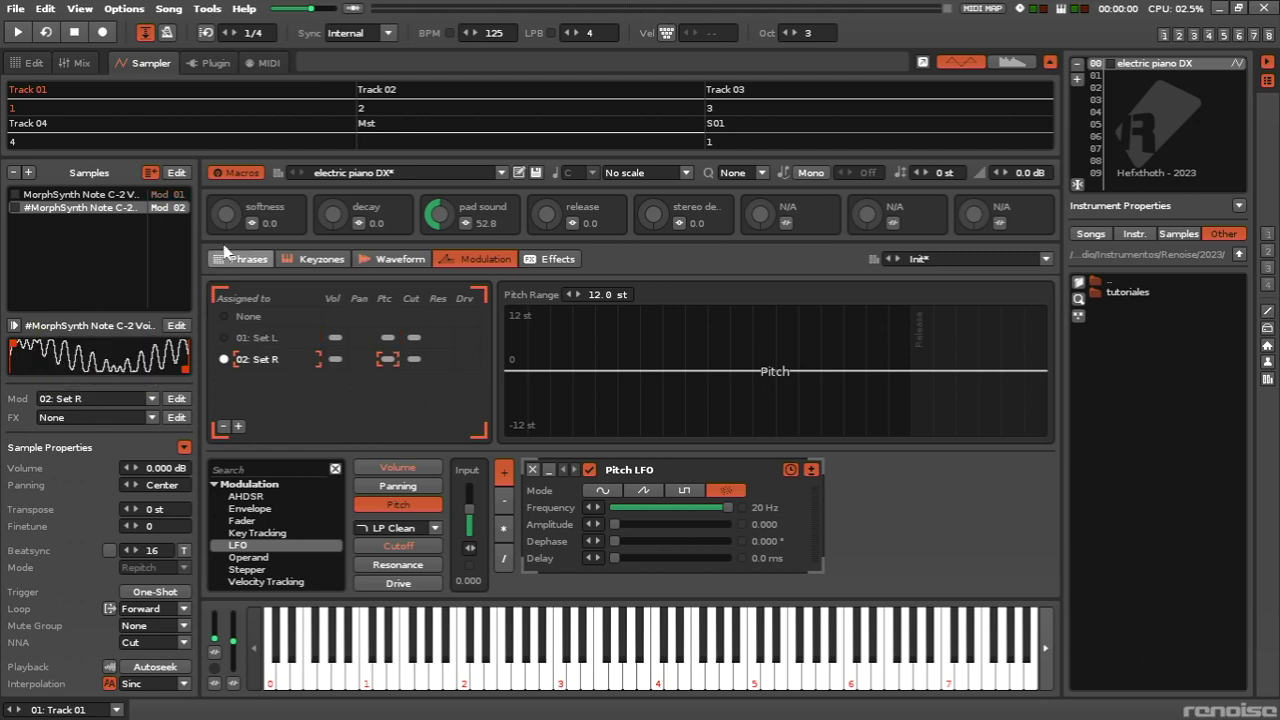
# Map the softness macro to Set R's Volume AHDSR Attack with a maximum of 2 ms
pyautogui.click(252, 223)
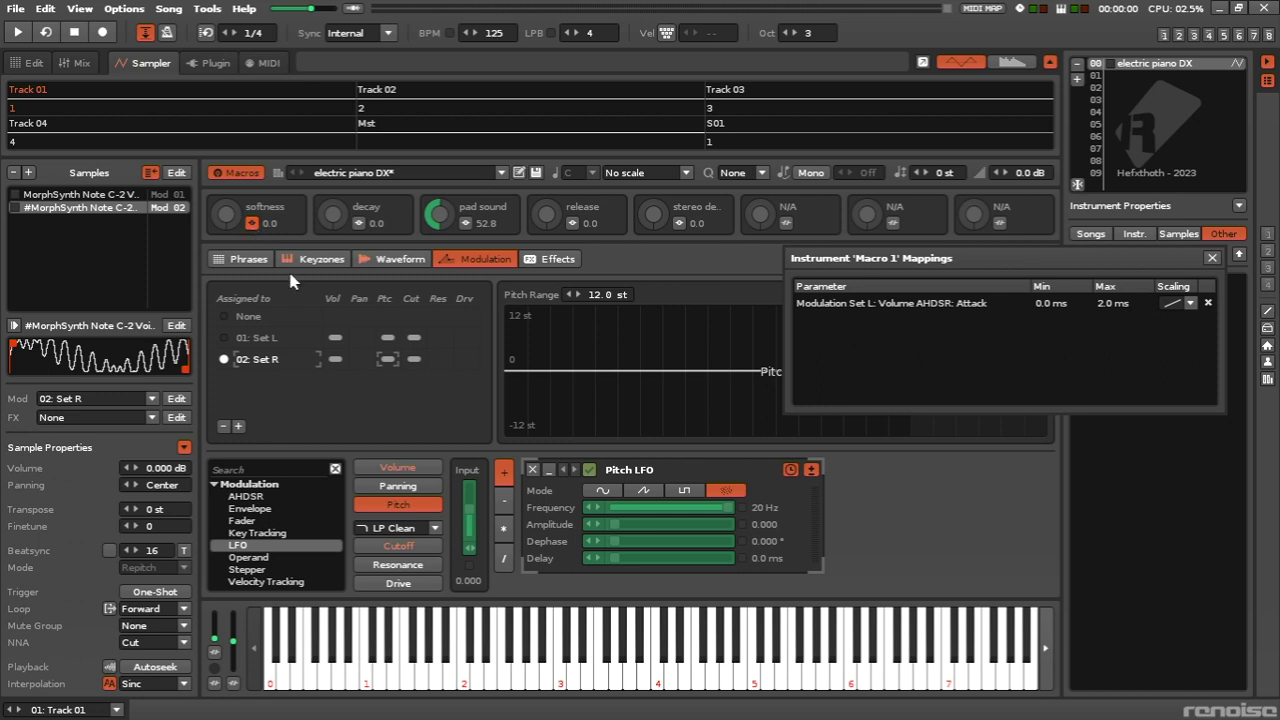
pyautogui.click(412, 467)
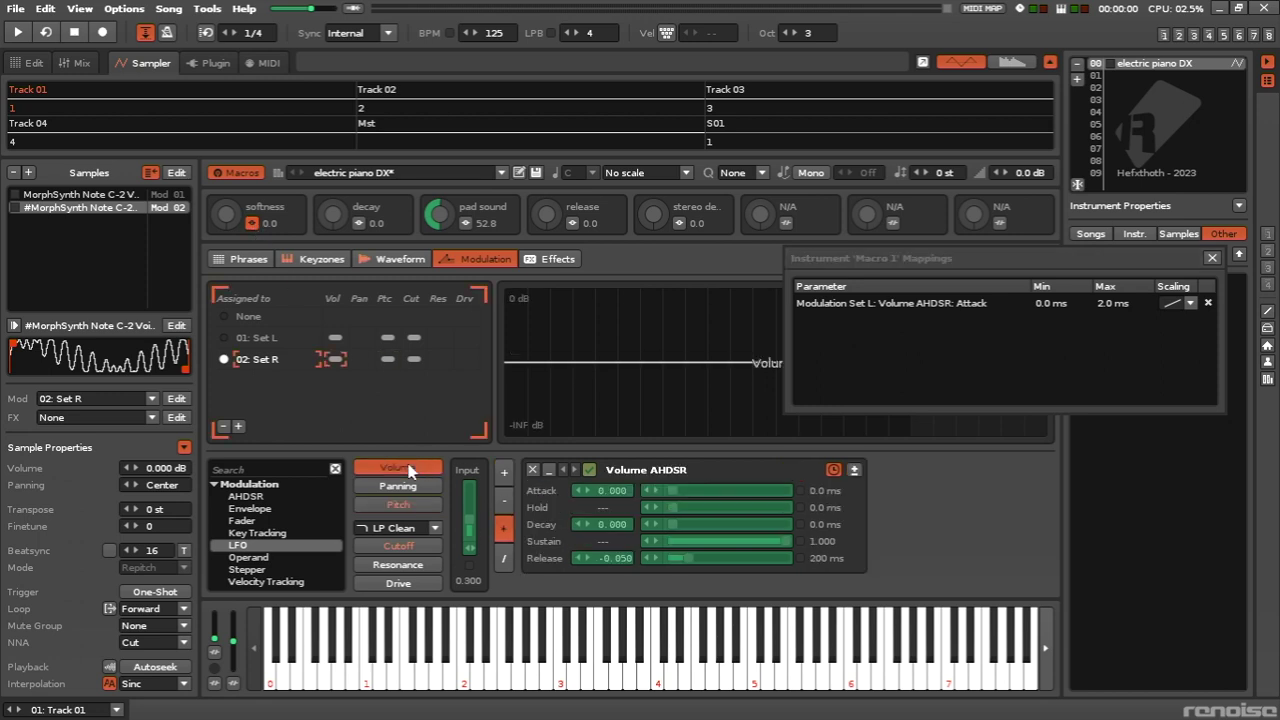
pyautogui.click(683, 491)
pyautogui.doubleClick(1101, 319)
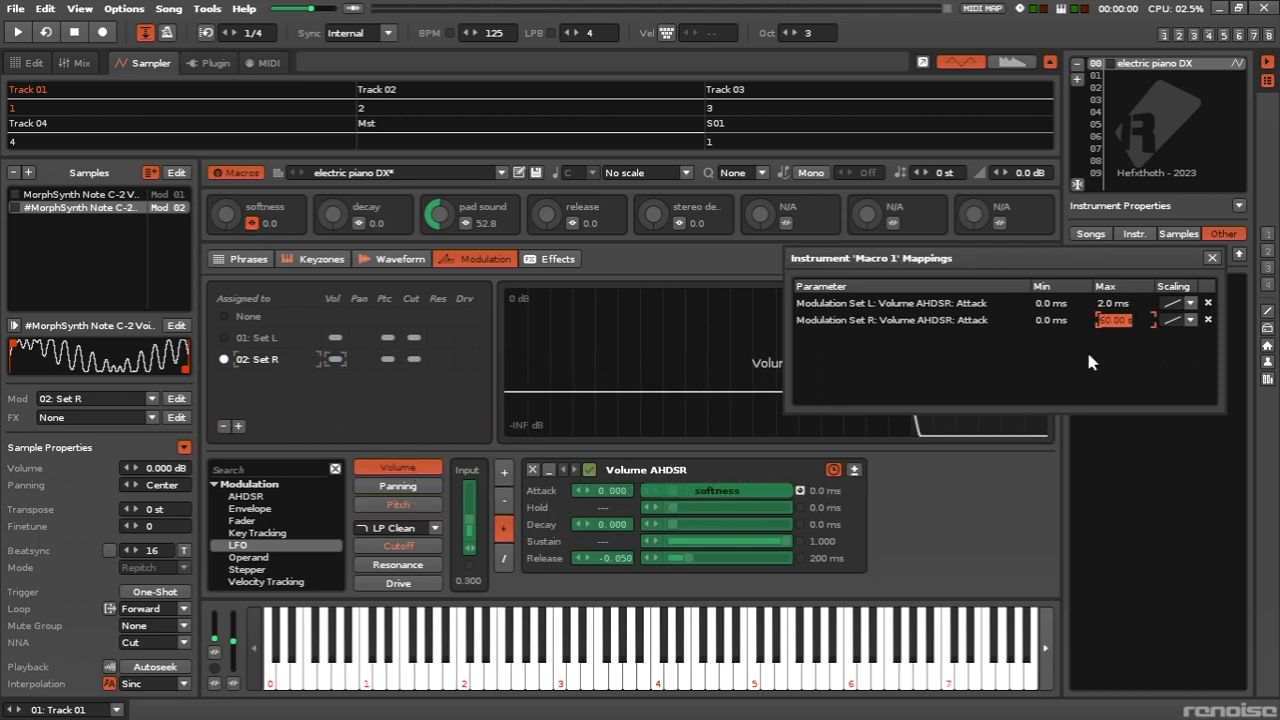
pyautogui.write('2')
pyautogui.click(1211, 258)
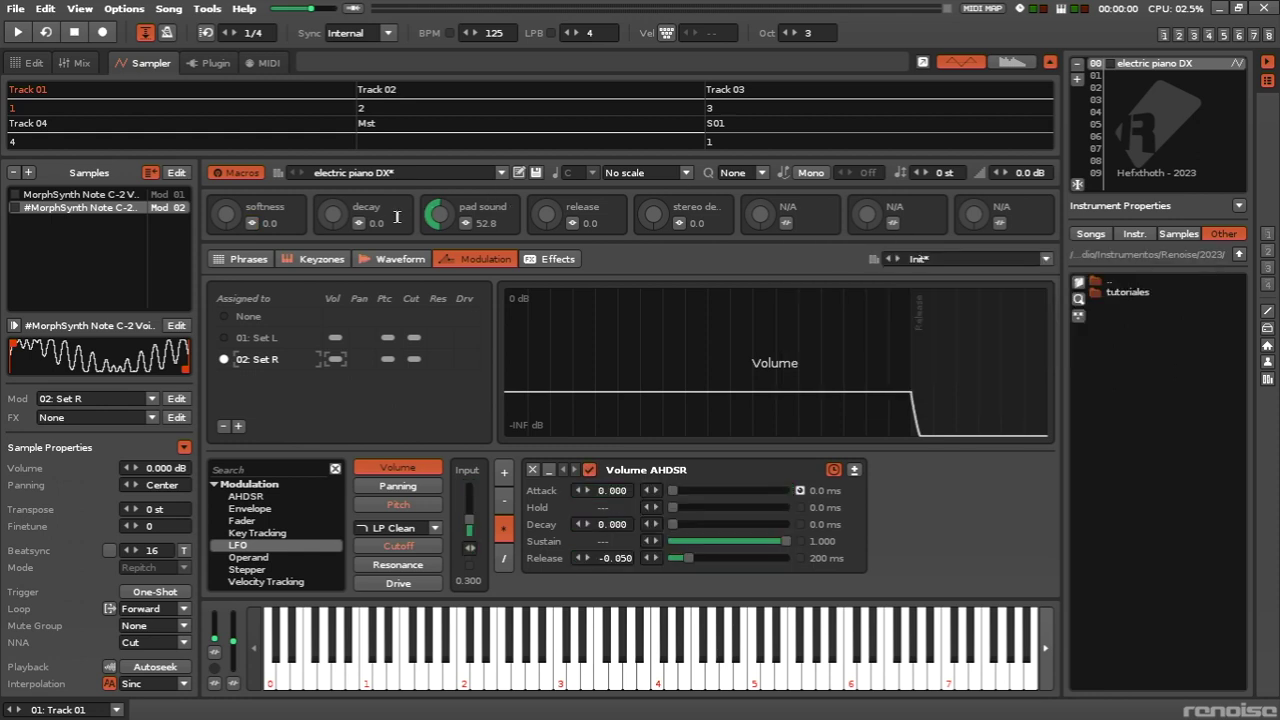
# Map the decay macro to Set R's Cutoff AHDSR Decay with a range of 1 s to 4 s
pyautogui.click(357, 223)
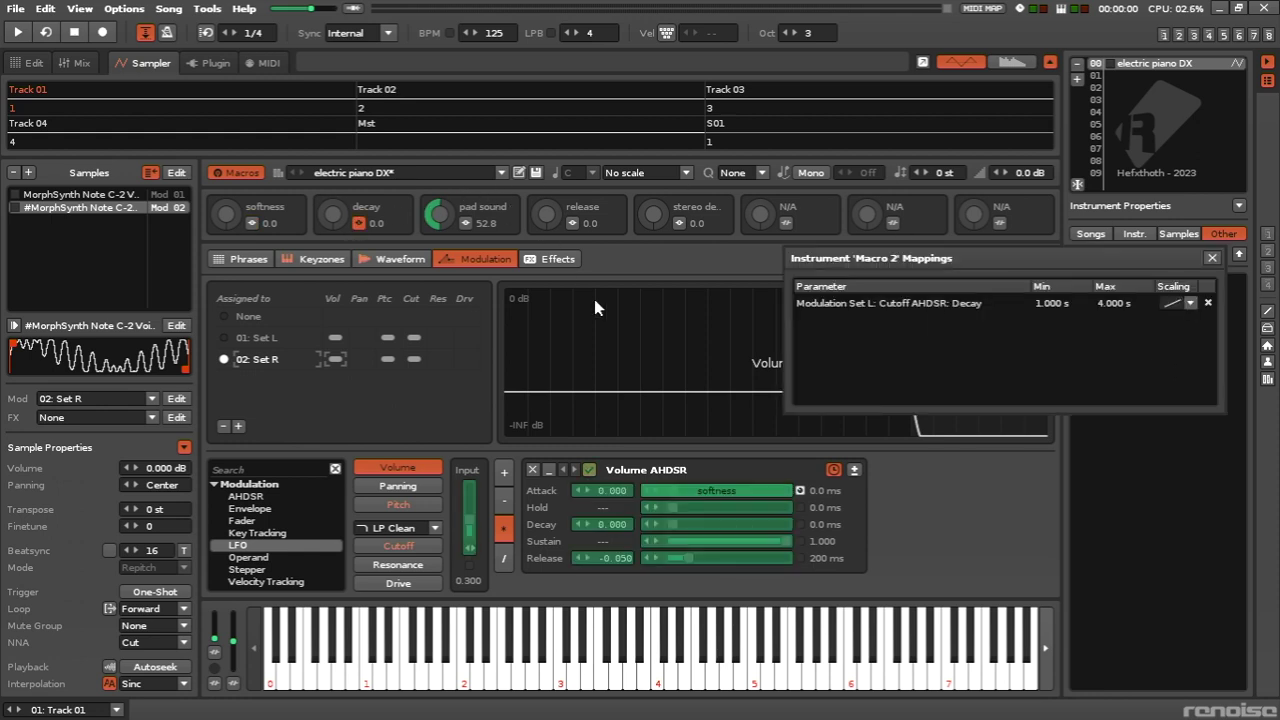
pyautogui.click(706, 528)
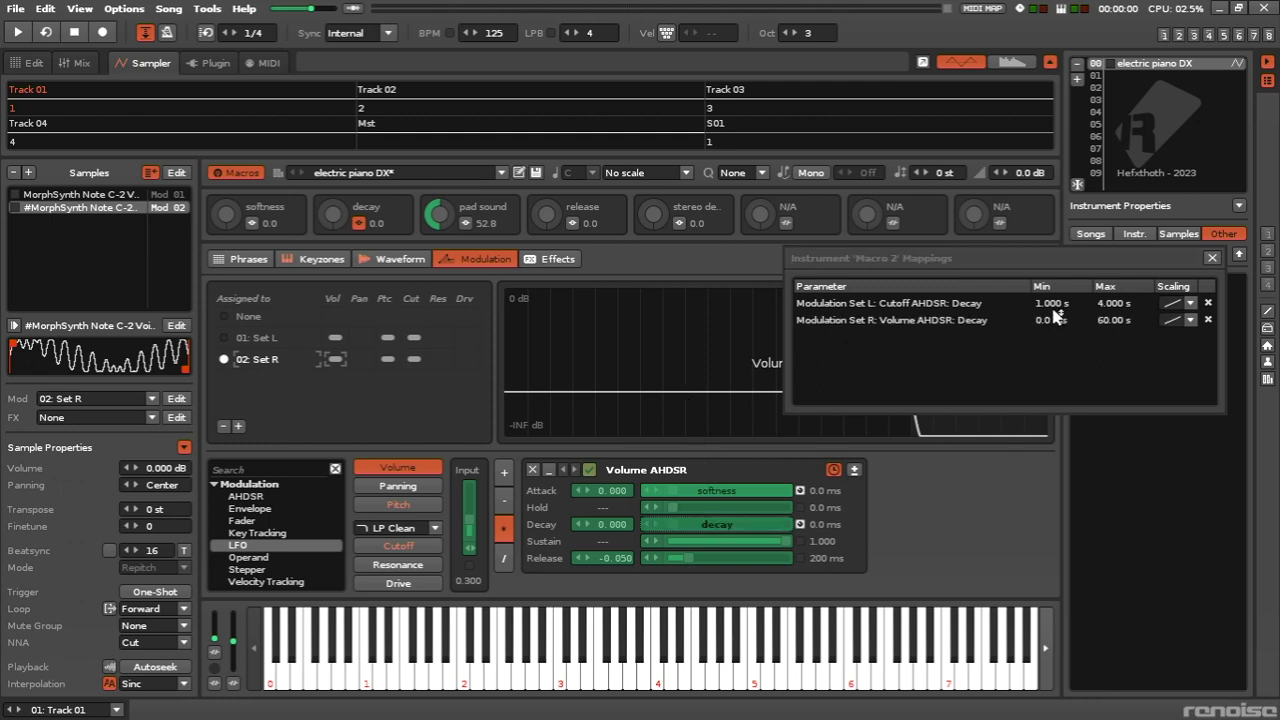
pyautogui.click(396, 553)
pyautogui.click(687, 527)
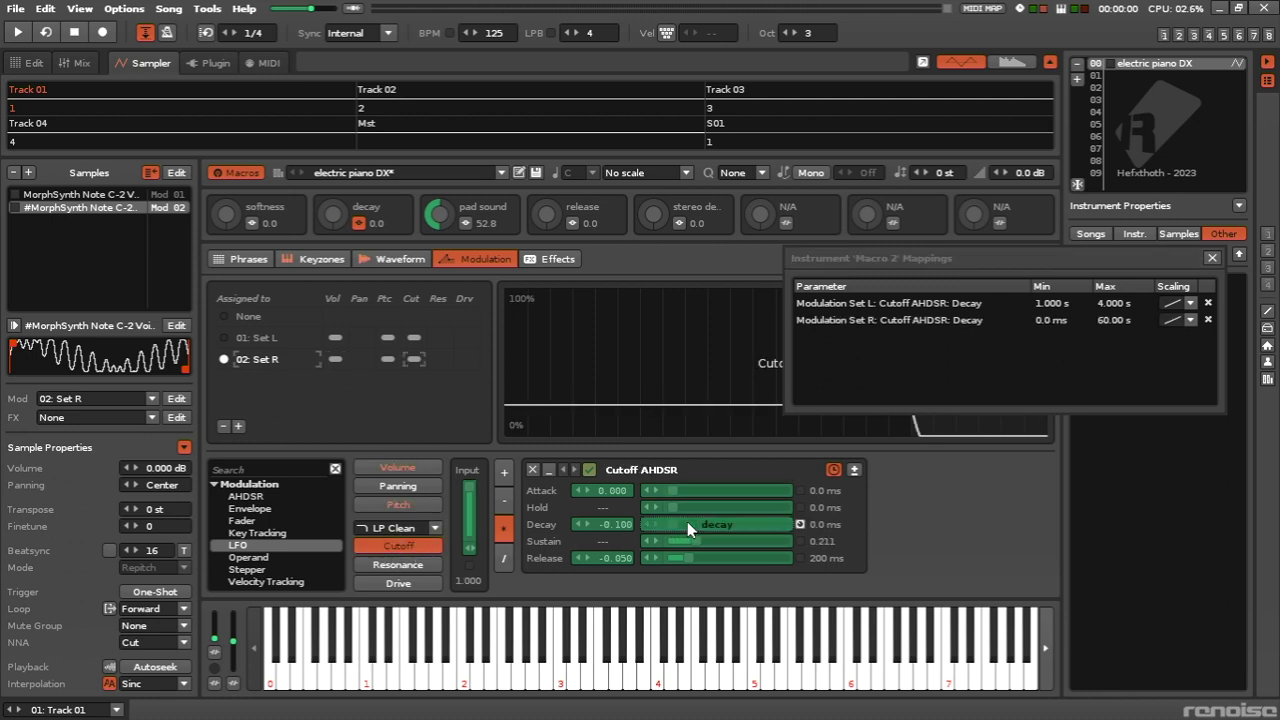
pyautogui.click(1058, 322)
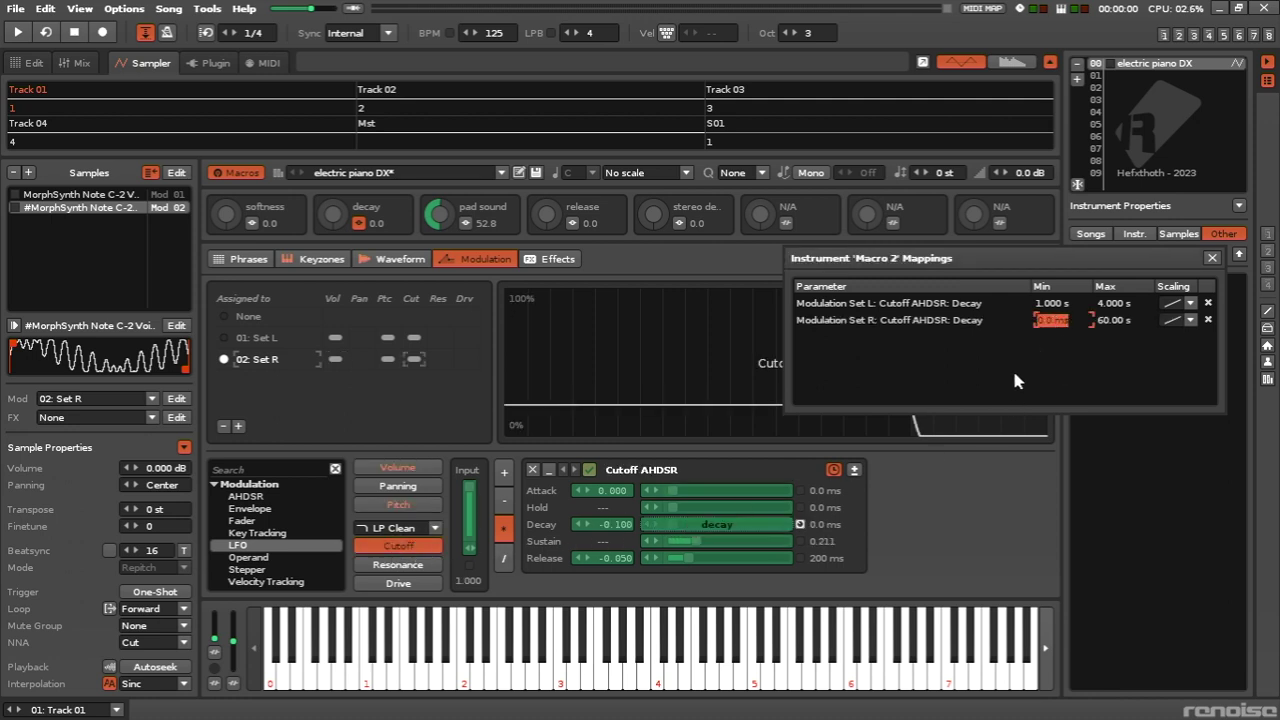
pyautogui.write('1s')
pyautogui.press('Return')
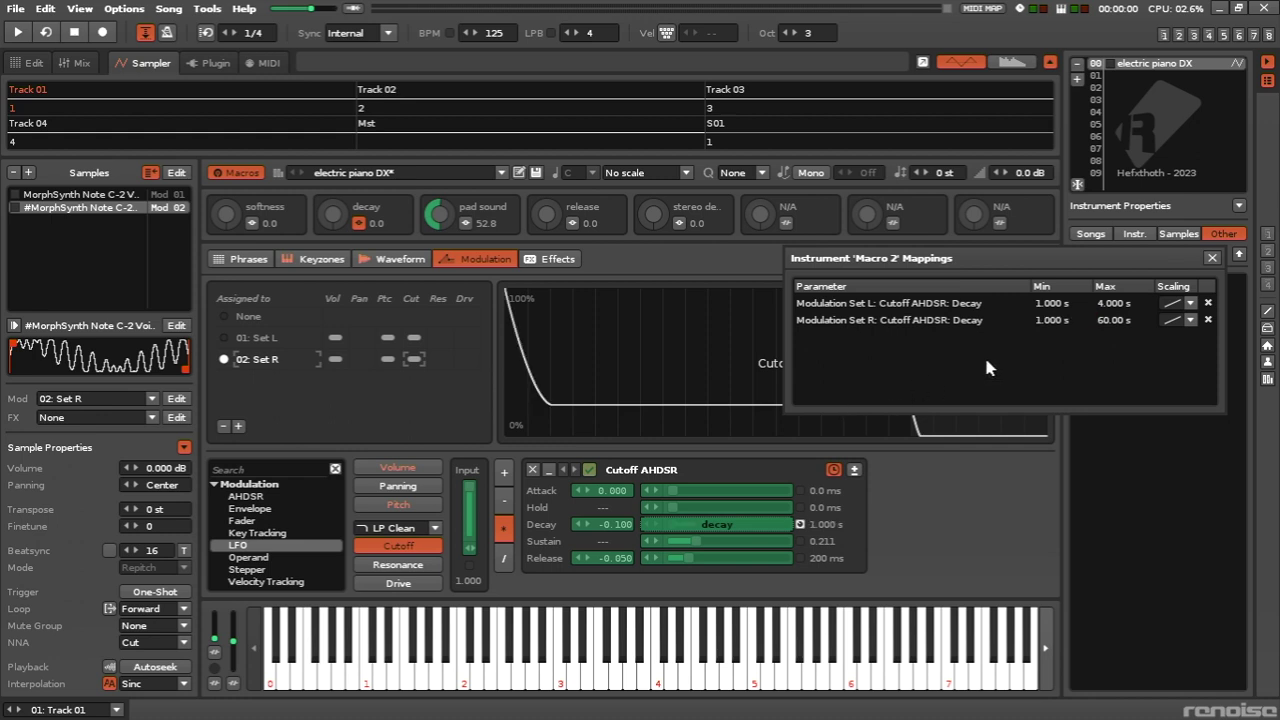
pyautogui.doubleClick(1114, 321)
pyautogui.write('4')
pyautogui.press('Return')
pyautogui.click(1213, 257)
# Map the pad sound macro to Set R's Cutoff AHDSR Sustain with a maximum of 0.4
pyautogui.click(465, 224)
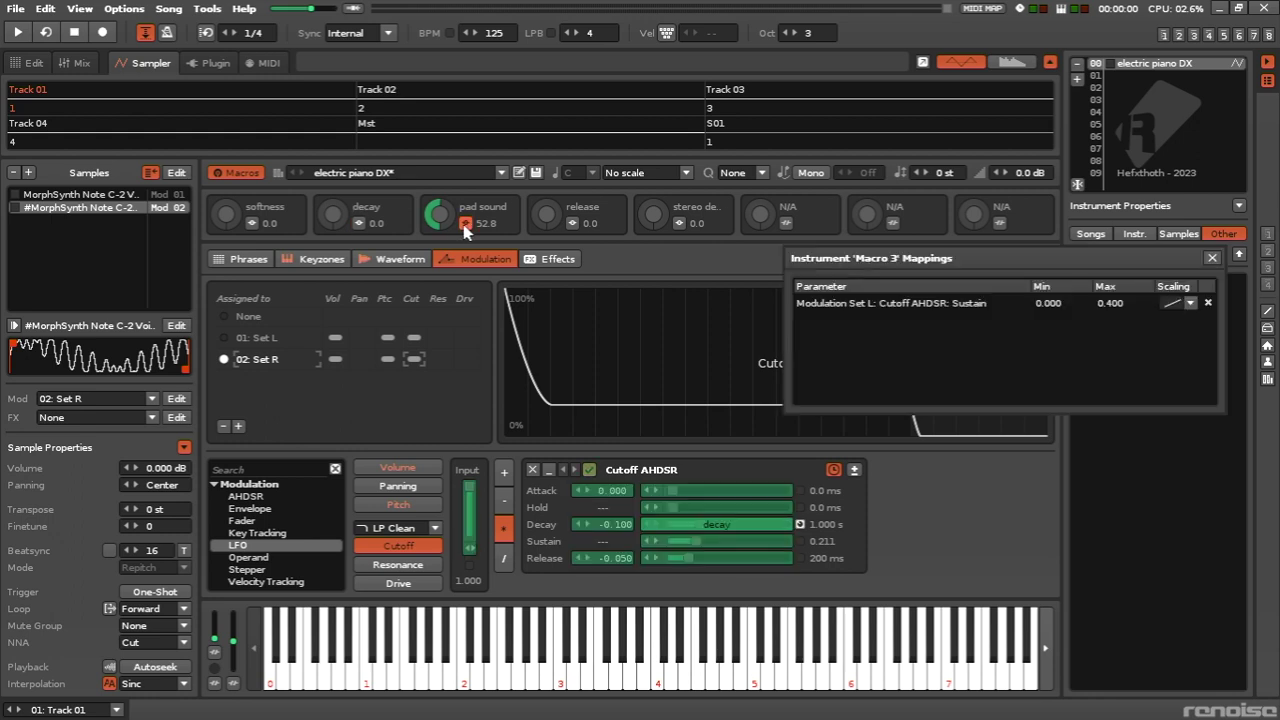
pyautogui.click(698, 541)
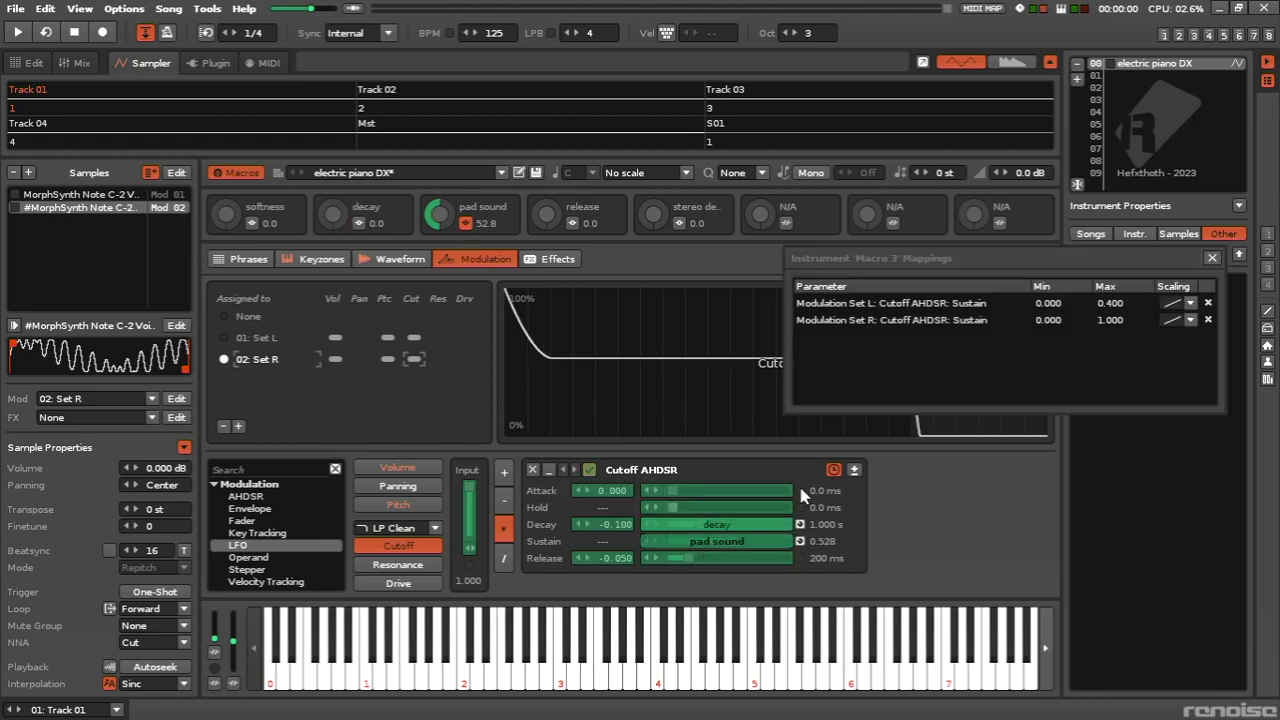
pyautogui.doubleClick(1110, 320)
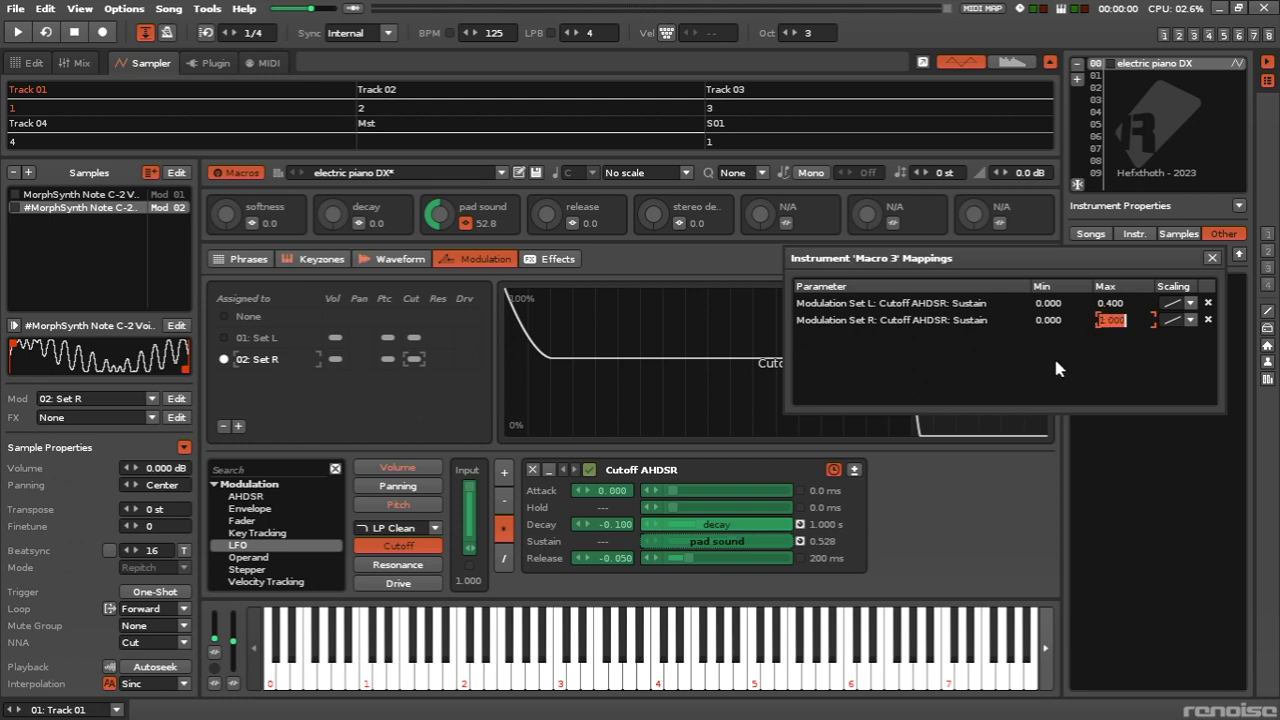
pyautogui.write('0.4')
pyautogui.press('Return')
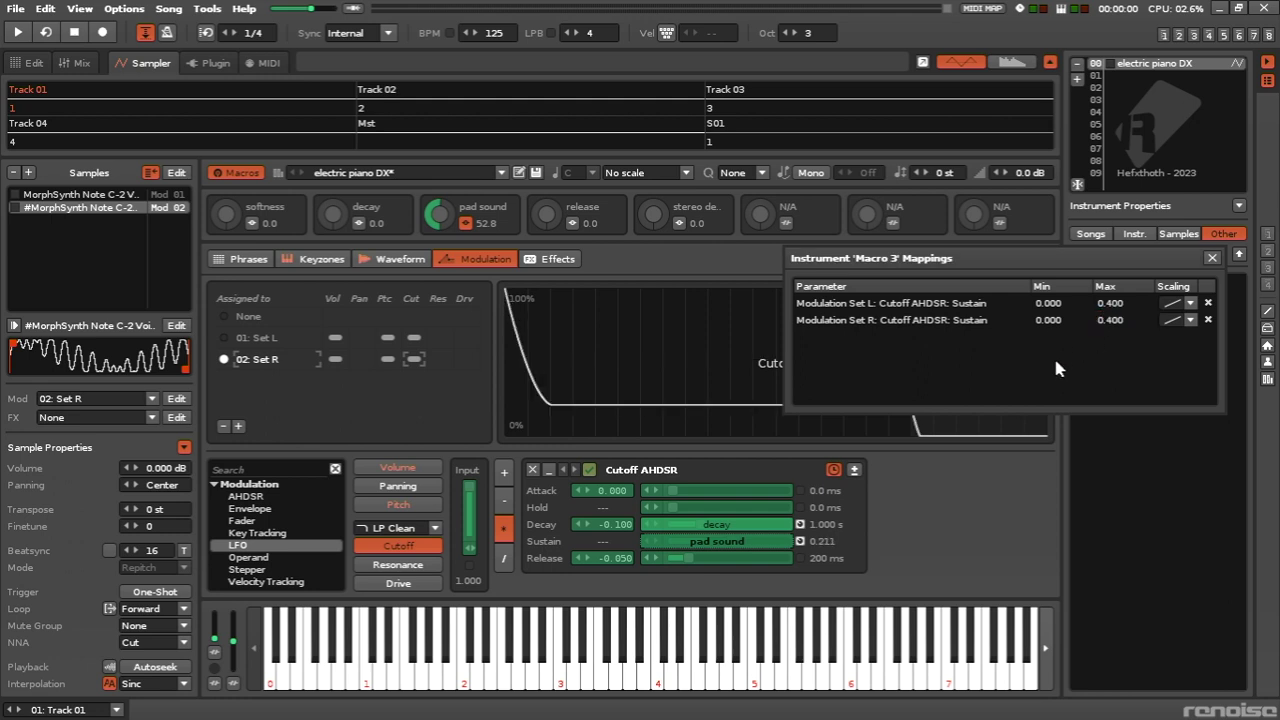
pyautogui.click(1213, 258)
# Map the release macro to Set R's Cutoff AHDSR Release with a range of 200 ms to 3 s
pyautogui.click(572, 223)
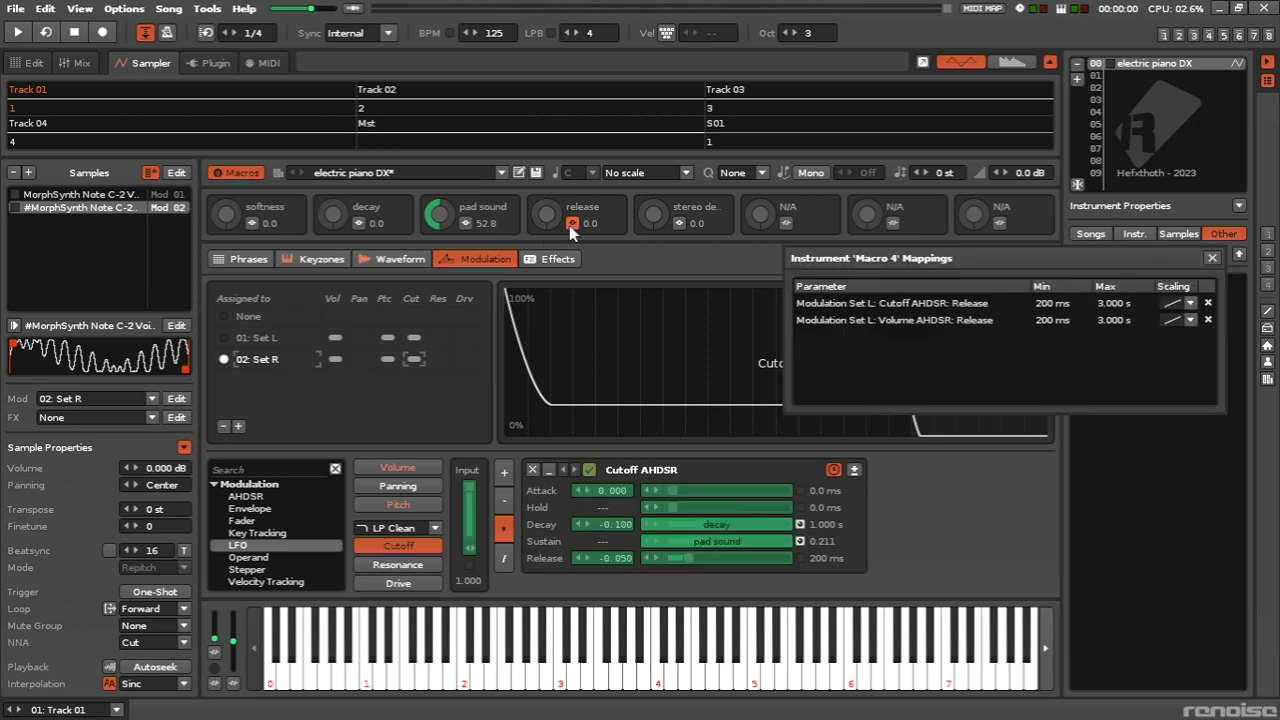
pyautogui.click(699, 557)
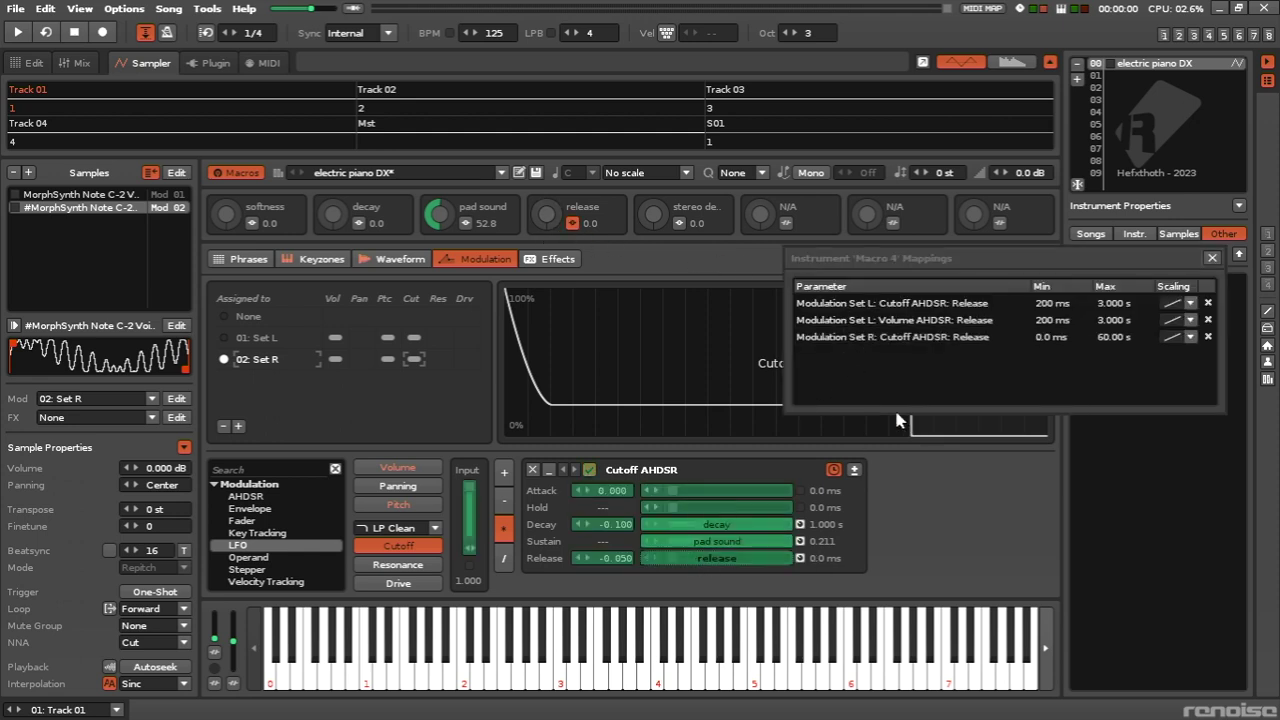
pyautogui.click(1062, 341)
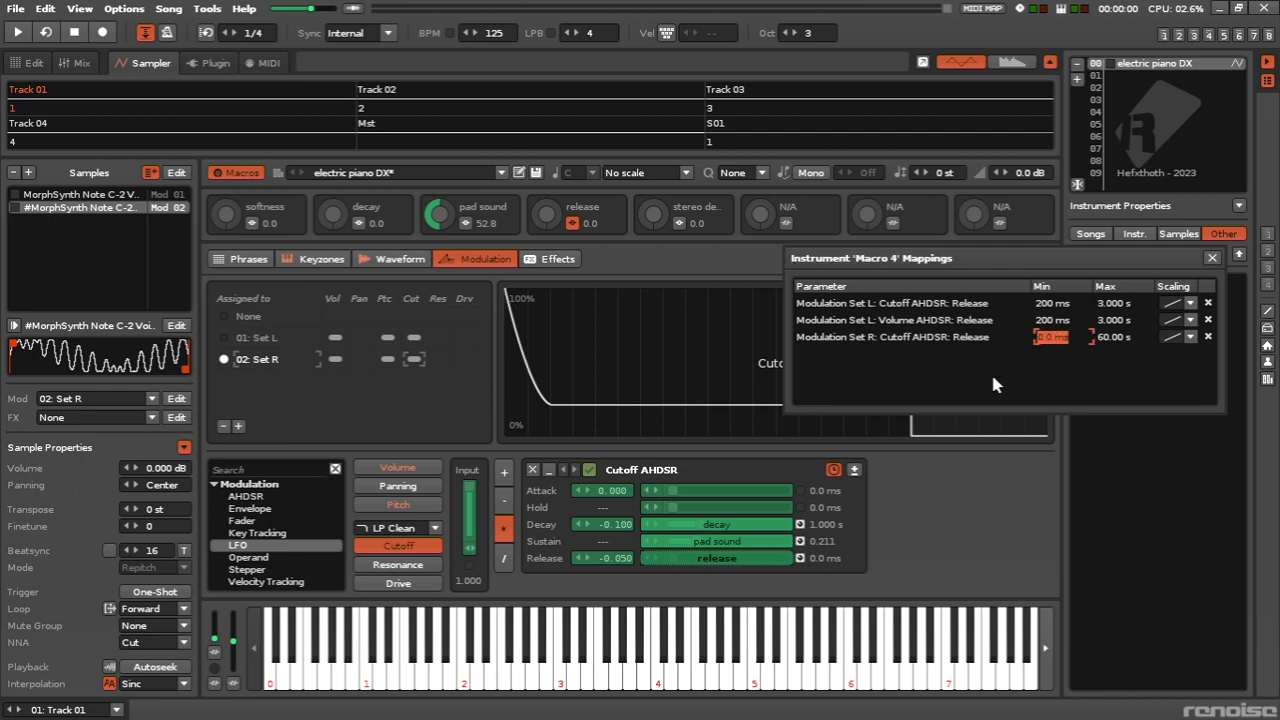
pyautogui.write('200')
pyautogui.press('Return')
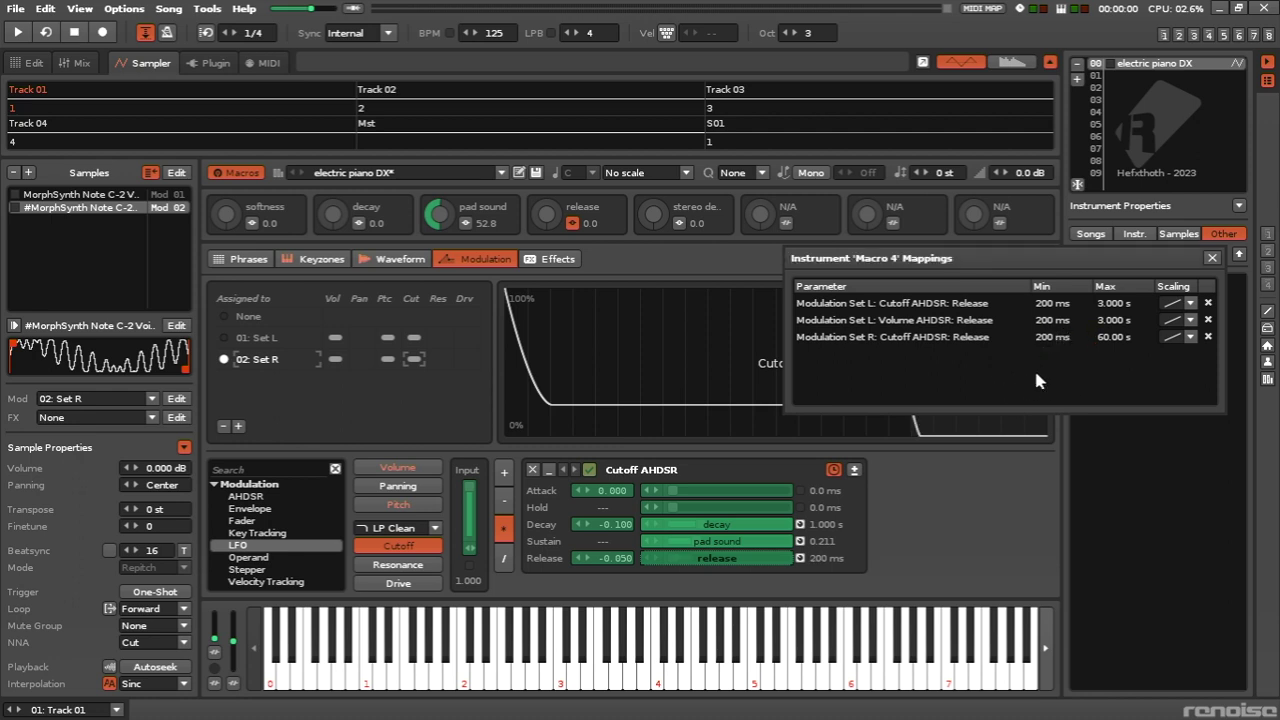
pyautogui.press('Tab')
pyautogui.write('3s')
pyautogui.press('Return')
# Map the release macro to Set R's Volume AHDSR Release with a range of 200 ms to 3 s
pyautogui.click(415, 471)
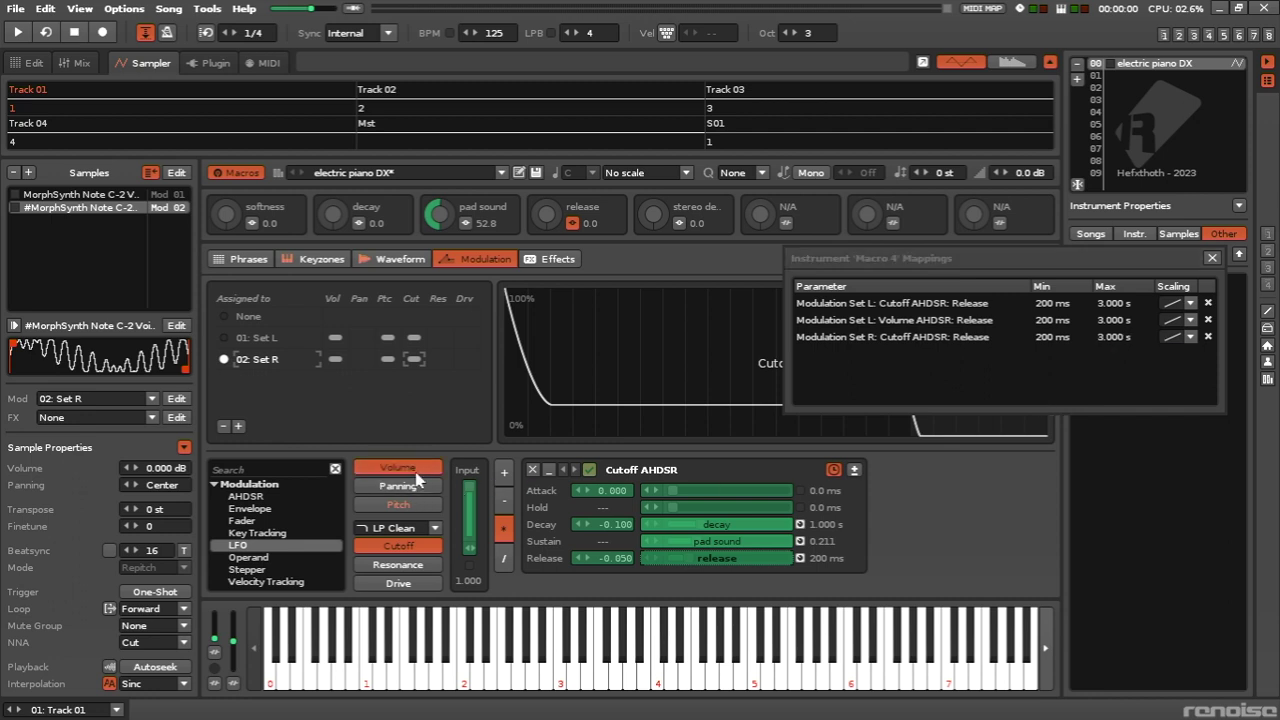
pyautogui.click(661, 556)
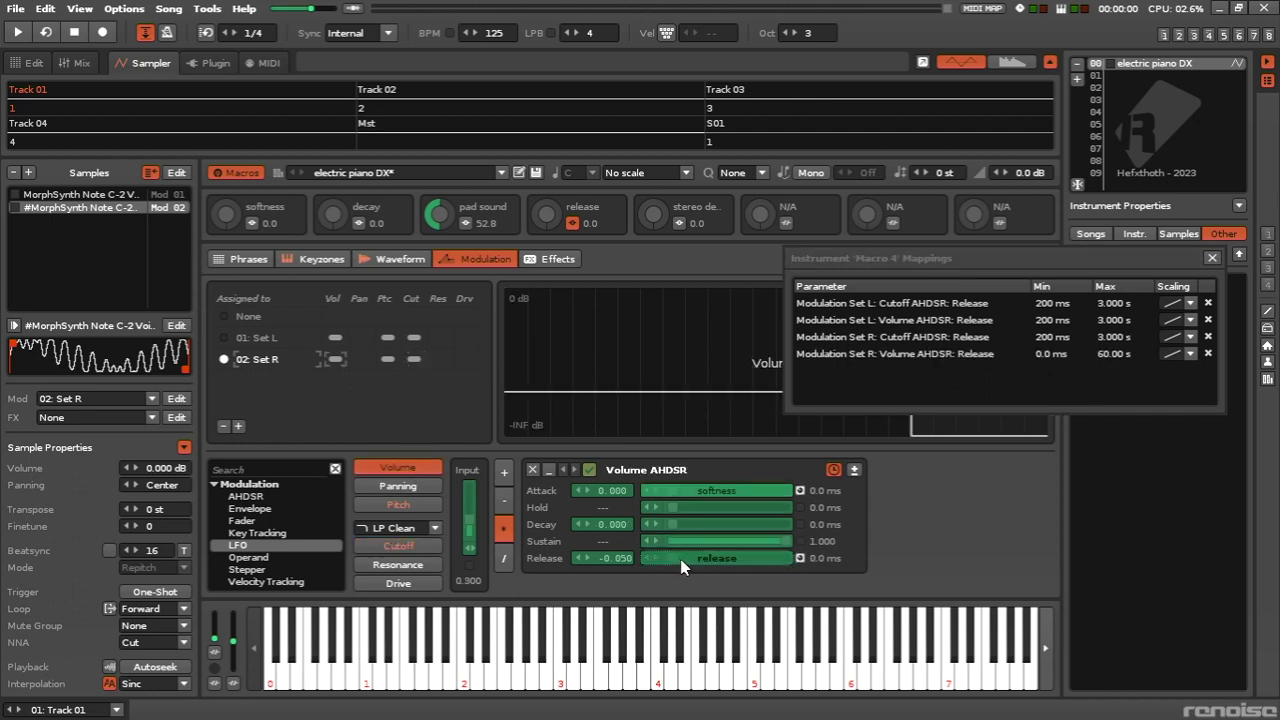
pyautogui.click(1053, 355)
pyautogui.click(1053, 355)
pyautogui.write('200')
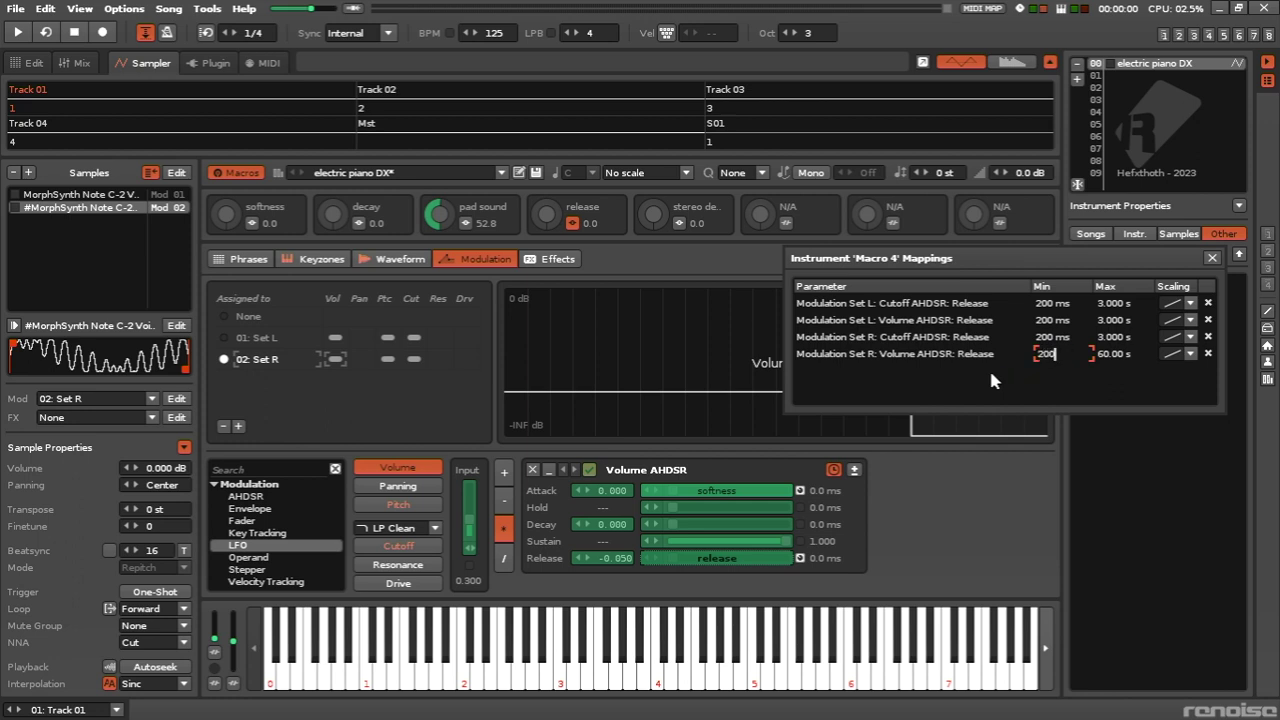
pyautogui.press('Return')
pyautogui.doubleClick(1117, 357)
pyautogui.write('3s')
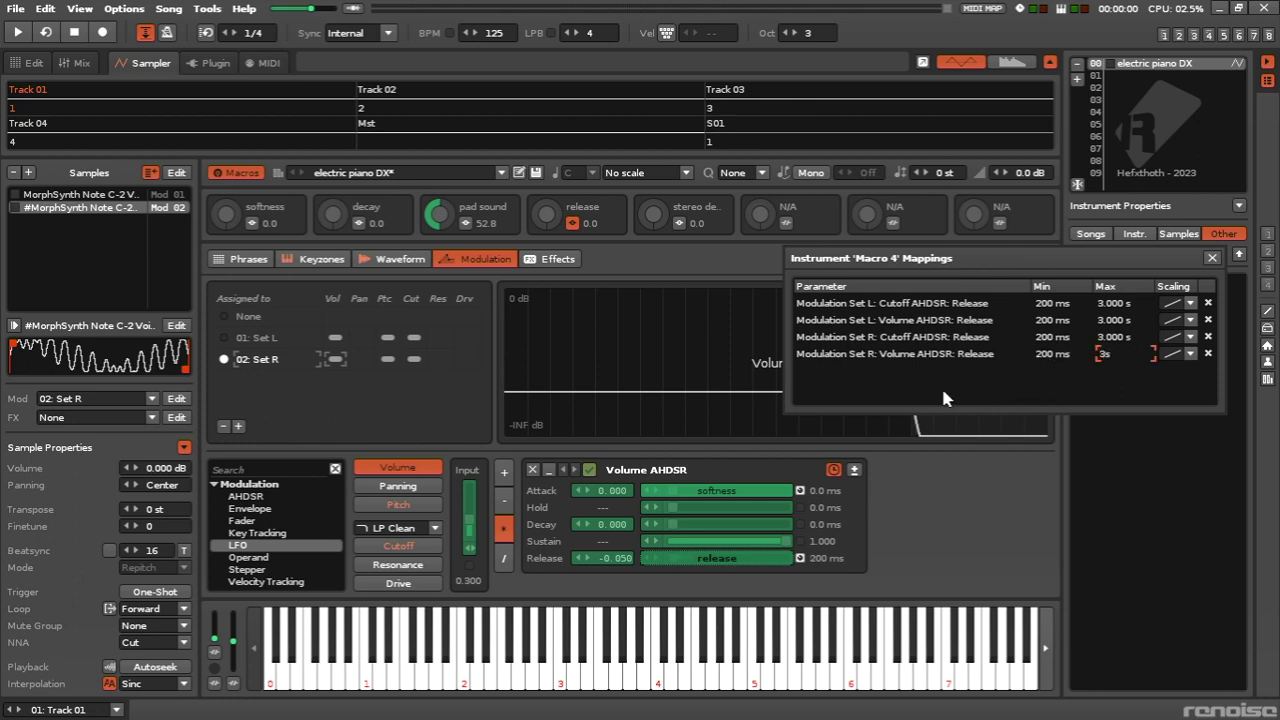
pyautogui.press('Return')
pyautogui.click(1211, 258)
# Map the stereo detune macro to Set R's Pitch LFO Amplitude with a maximum of 0.010
pyautogui.click(680, 223)
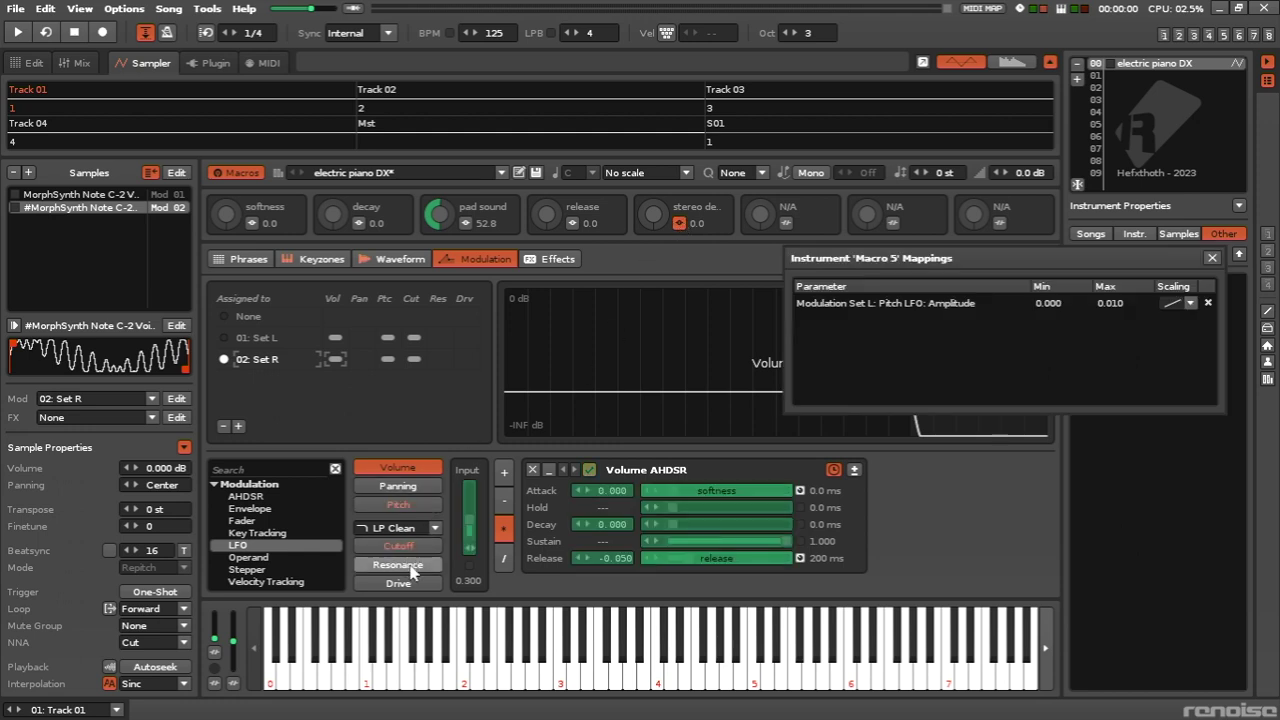
pyautogui.click(398, 505)
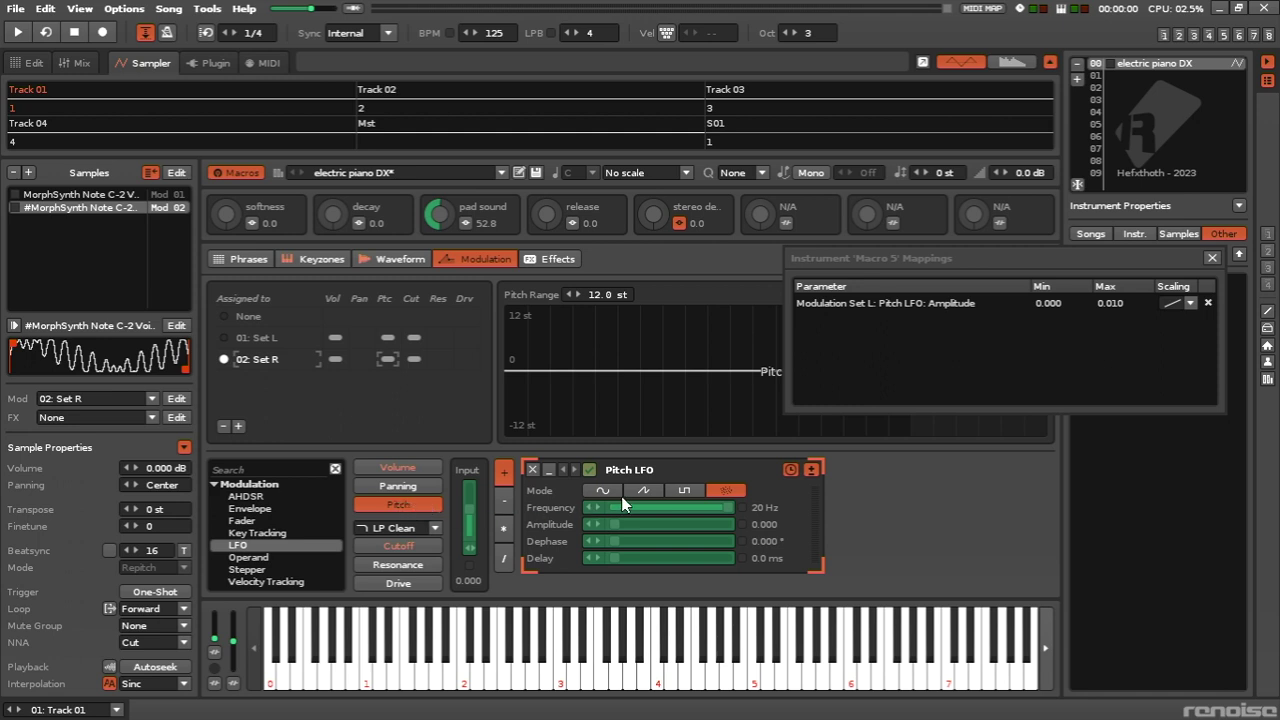
pyautogui.click(629, 524)
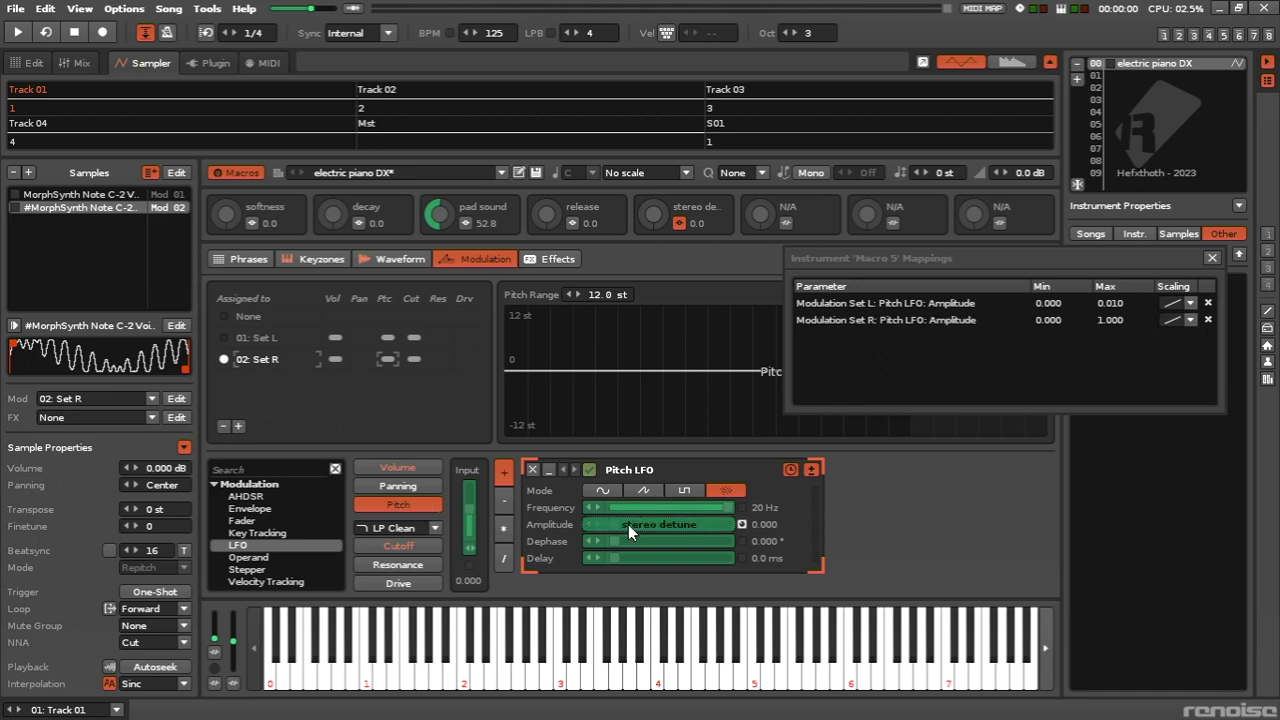
pyautogui.doubleClick(1112, 321)
pyautogui.write('0.01')
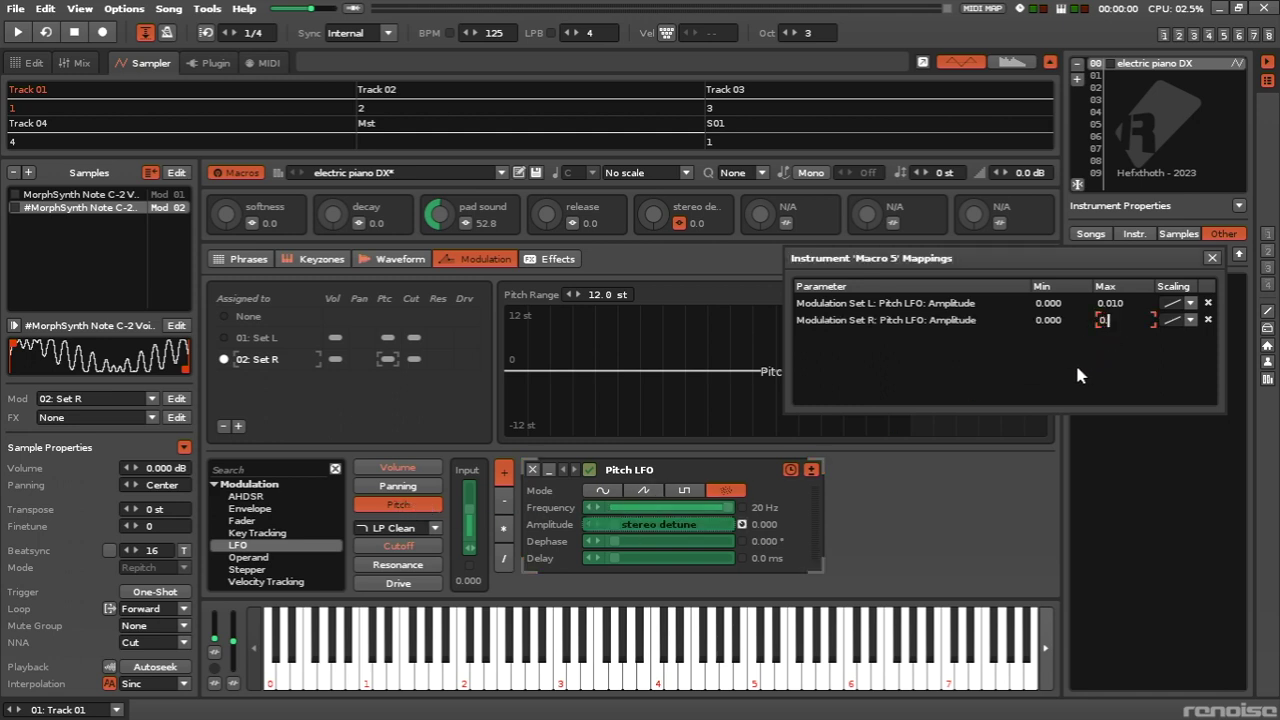
pyautogui.write('0')
pyautogui.press('Return')
pyautogui.click(1211, 259)
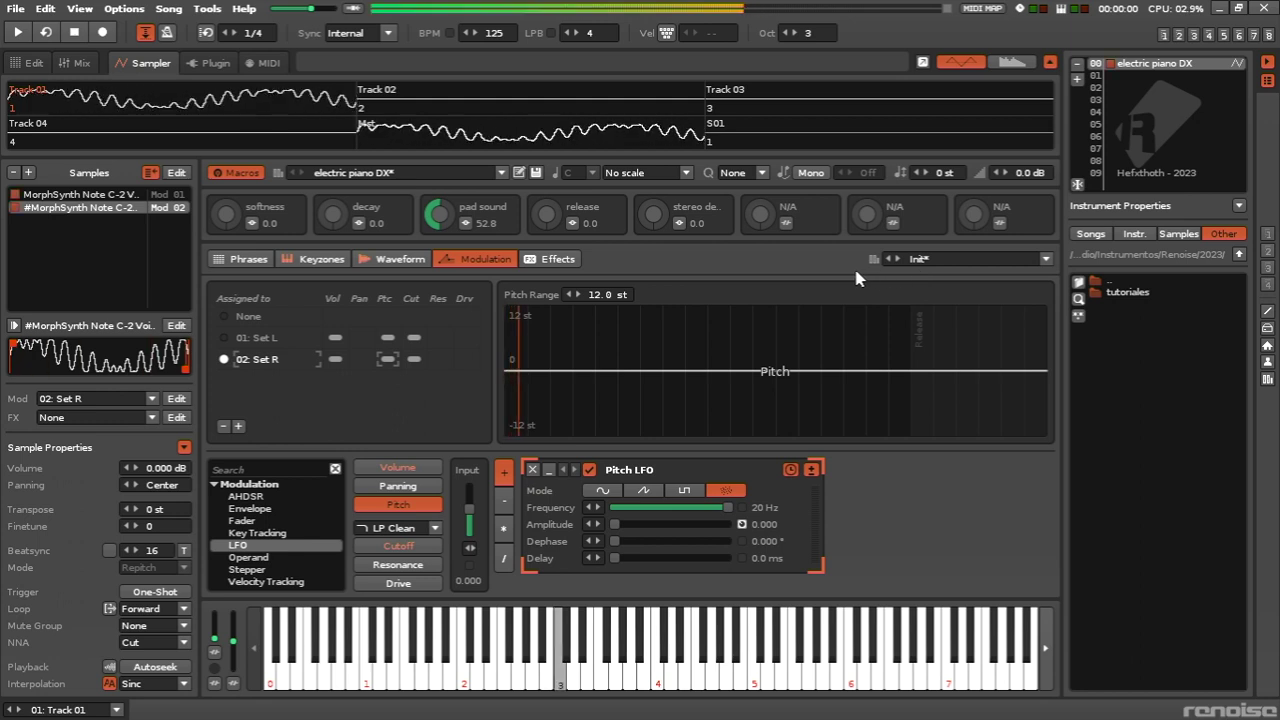
# Create a sample FX chain, add a Gainer to it and lower its gain to about -8.874 dB
pyautogui.click(557, 260)
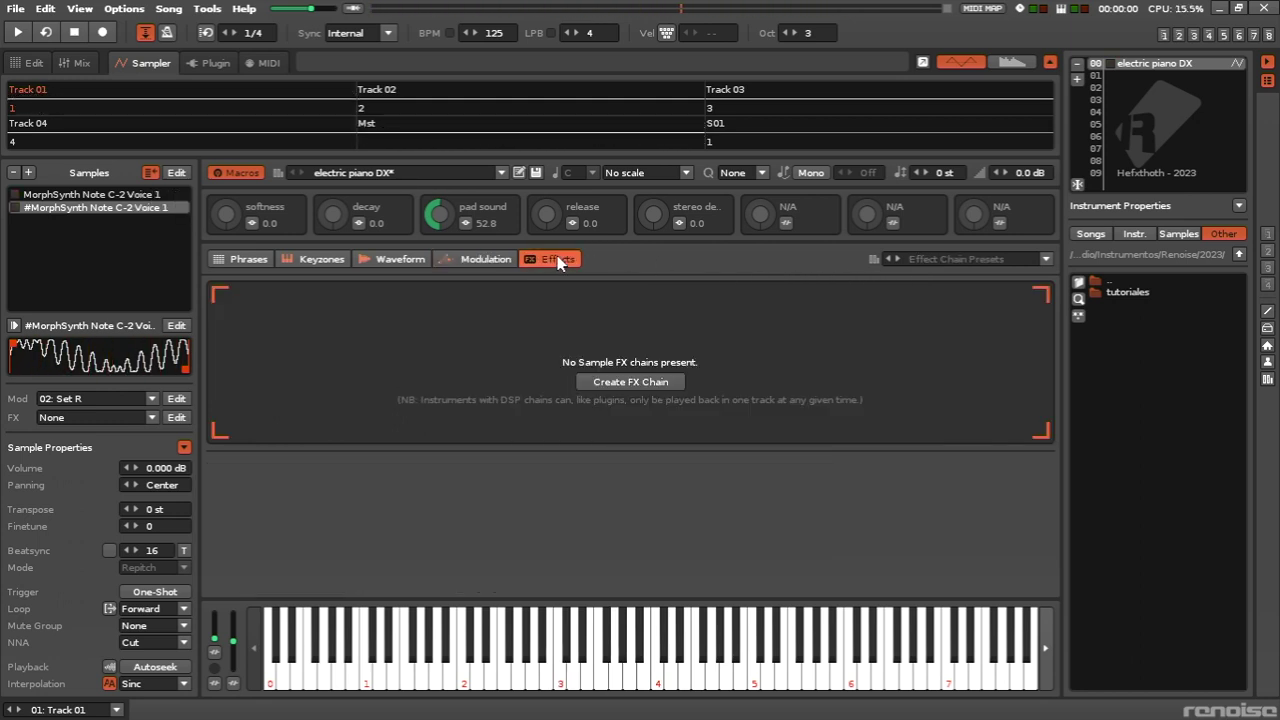
pyautogui.click(638, 380)
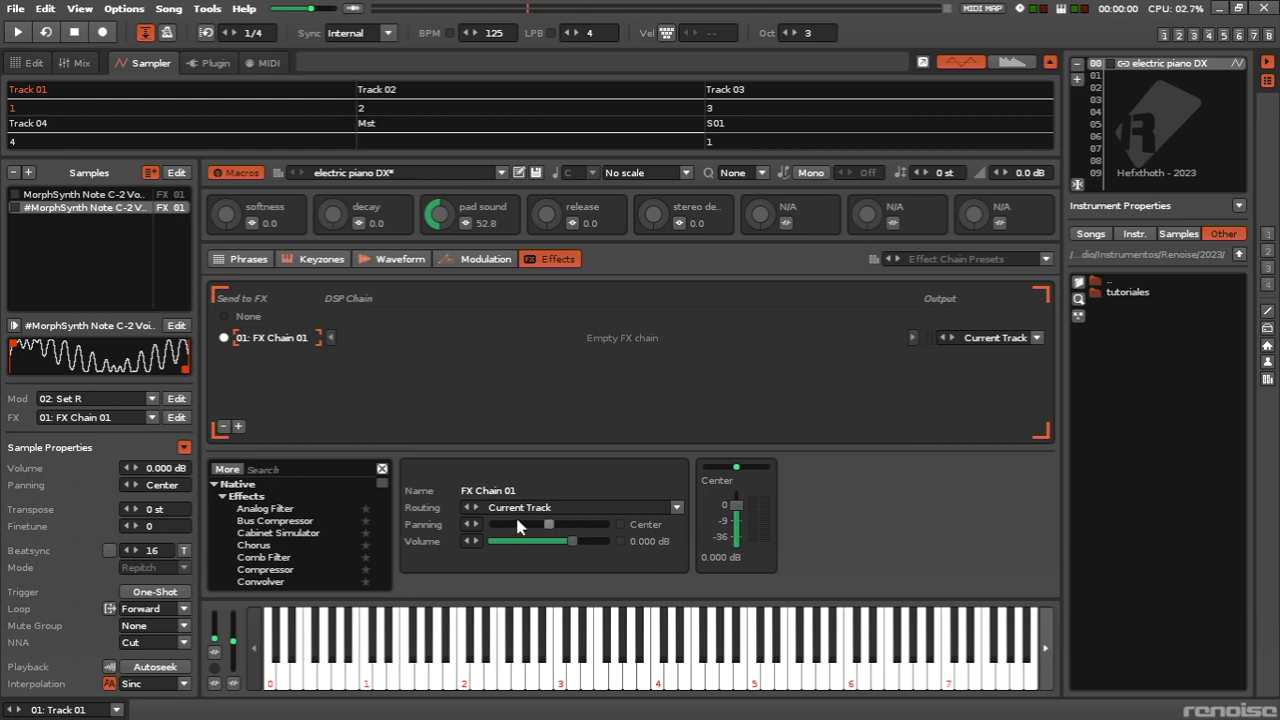
pyautogui.scroll(-4, 263, 568)
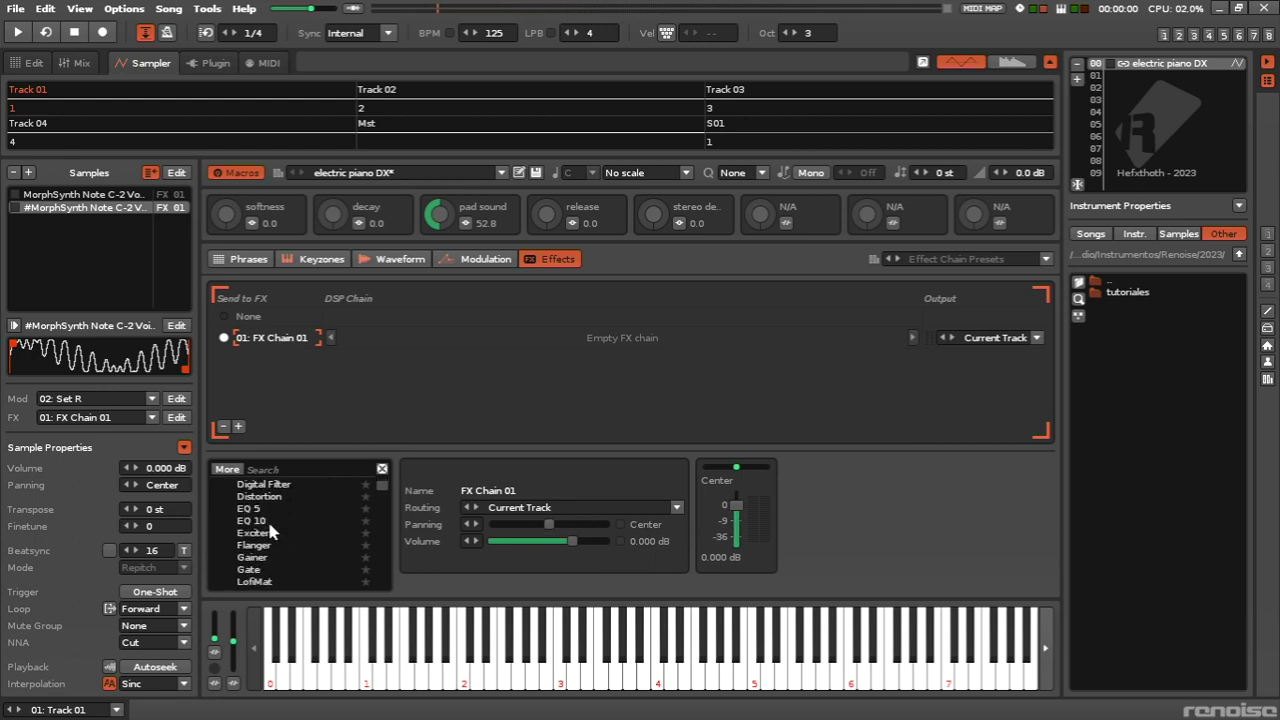
pyautogui.doubleClick(250, 557)
pyautogui.moveTo(816, 490); pyautogui.dragTo(793, 490)
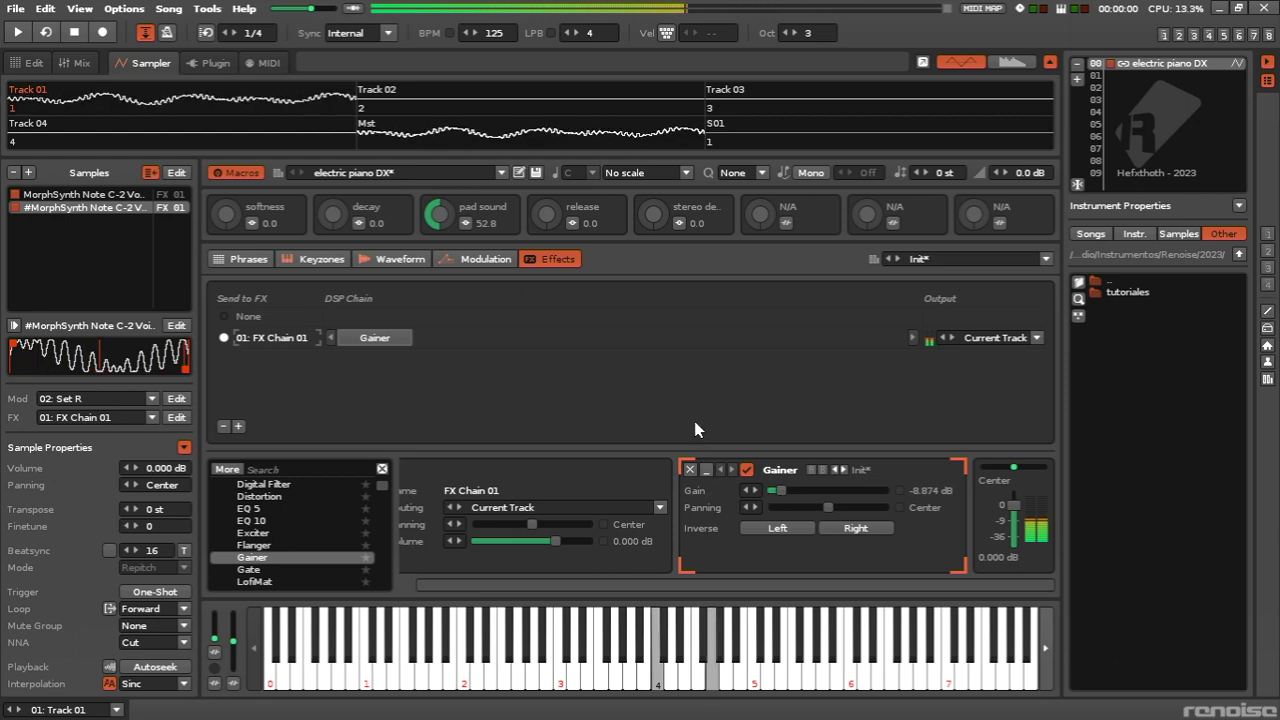
# Raise the stereo detune macro to about 27.6 and return to Set R's pitch modulation
pyautogui.moveTo(656, 217)
pyautogui.mouseDown()
pyautogui.moveTo(656, 174)
pyautogui.moveTo(656, 204)
pyautogui.mouseUp()
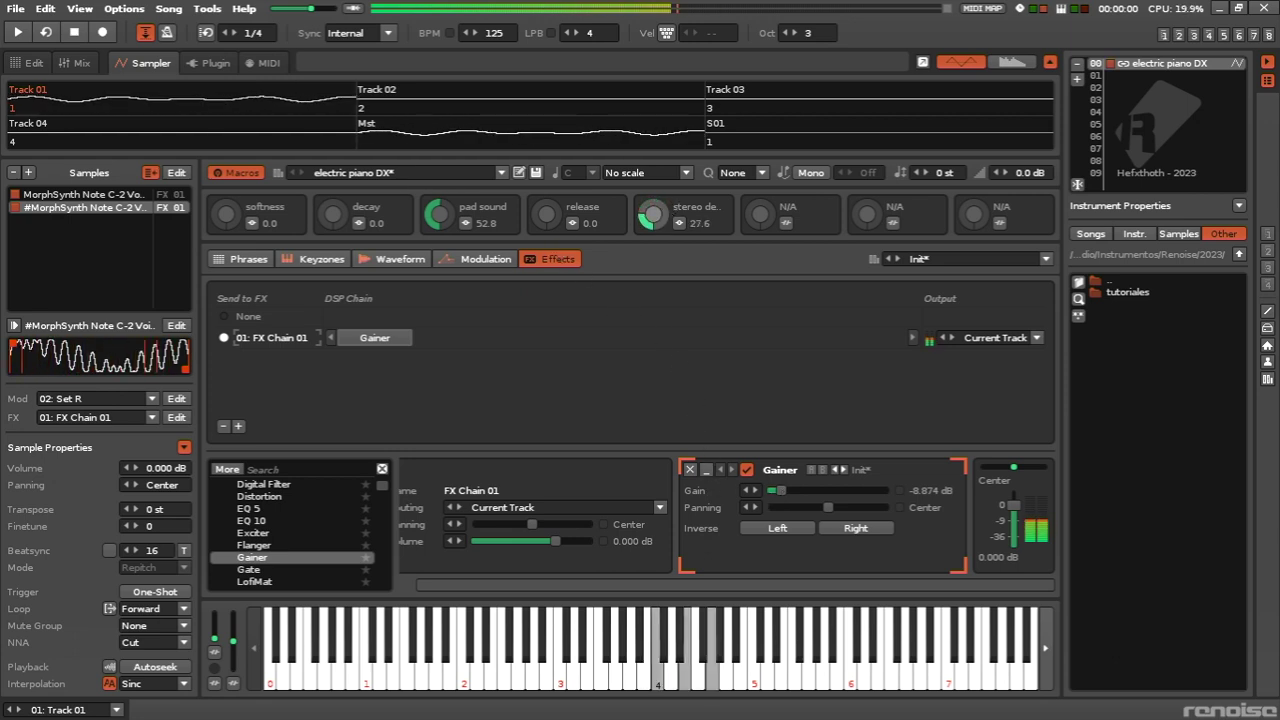
pyautogui.click(465, 259)
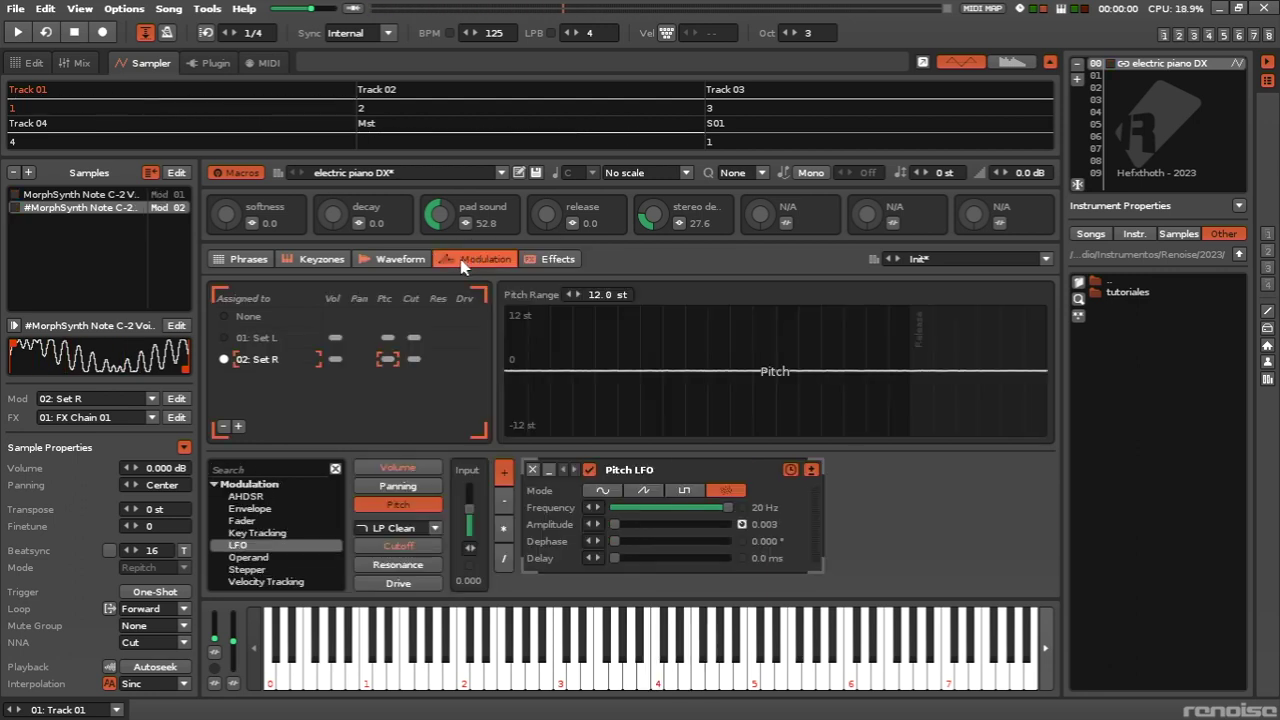
# Set the Panning modulation input to -1.000 for Set L and to 1.000 for Set R
pyautogui.click(267, 340)
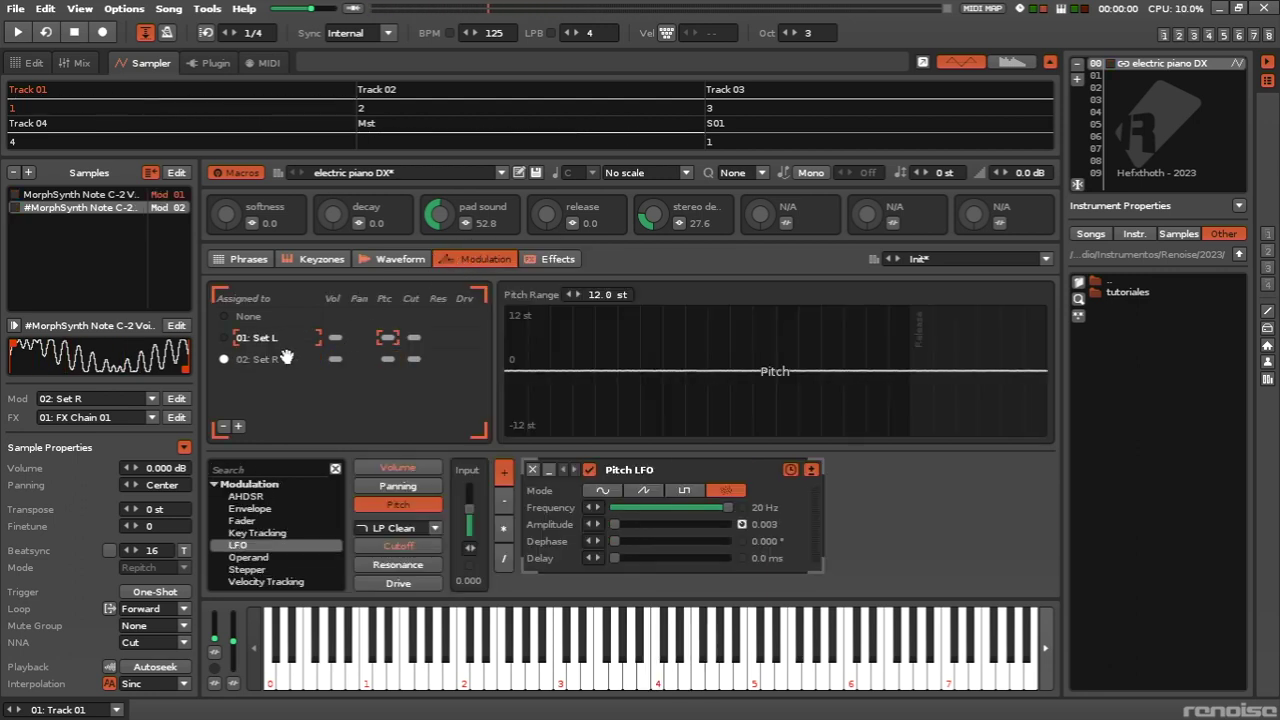
pyautogui.click(395, 487)
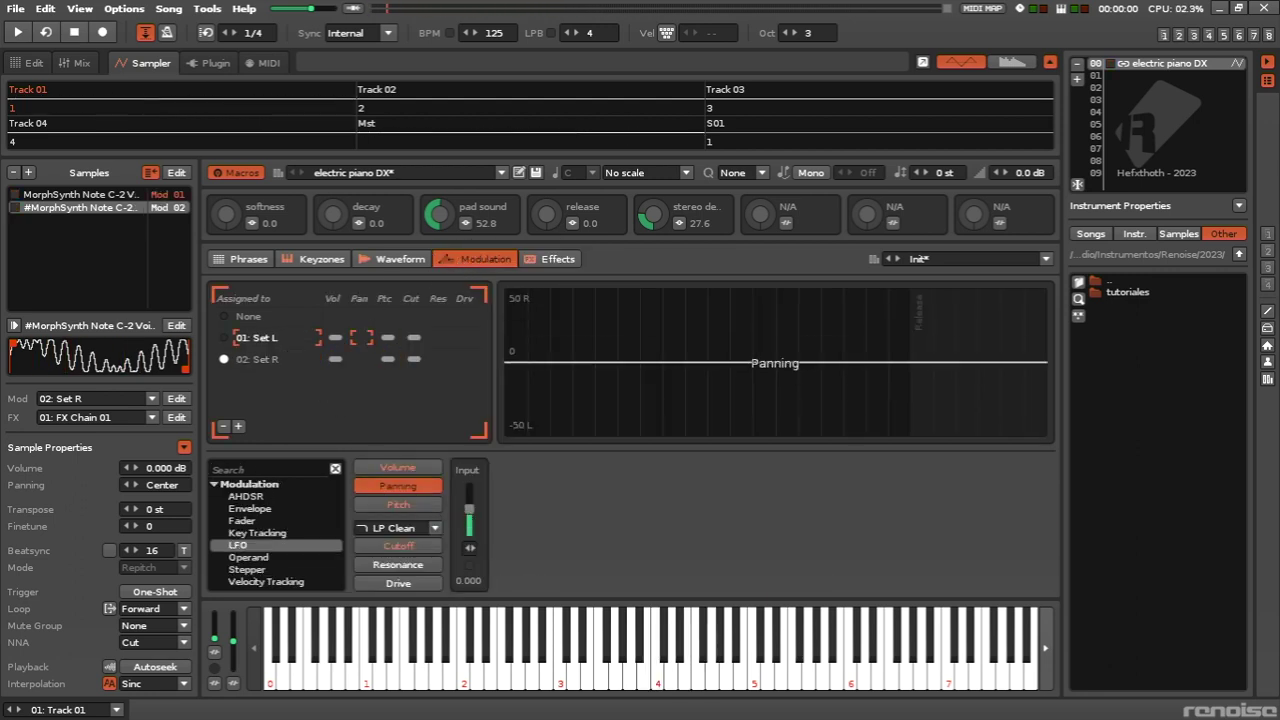
pyautogui.moveTo(469, 509); pyautogui.dragTo(469, 532)
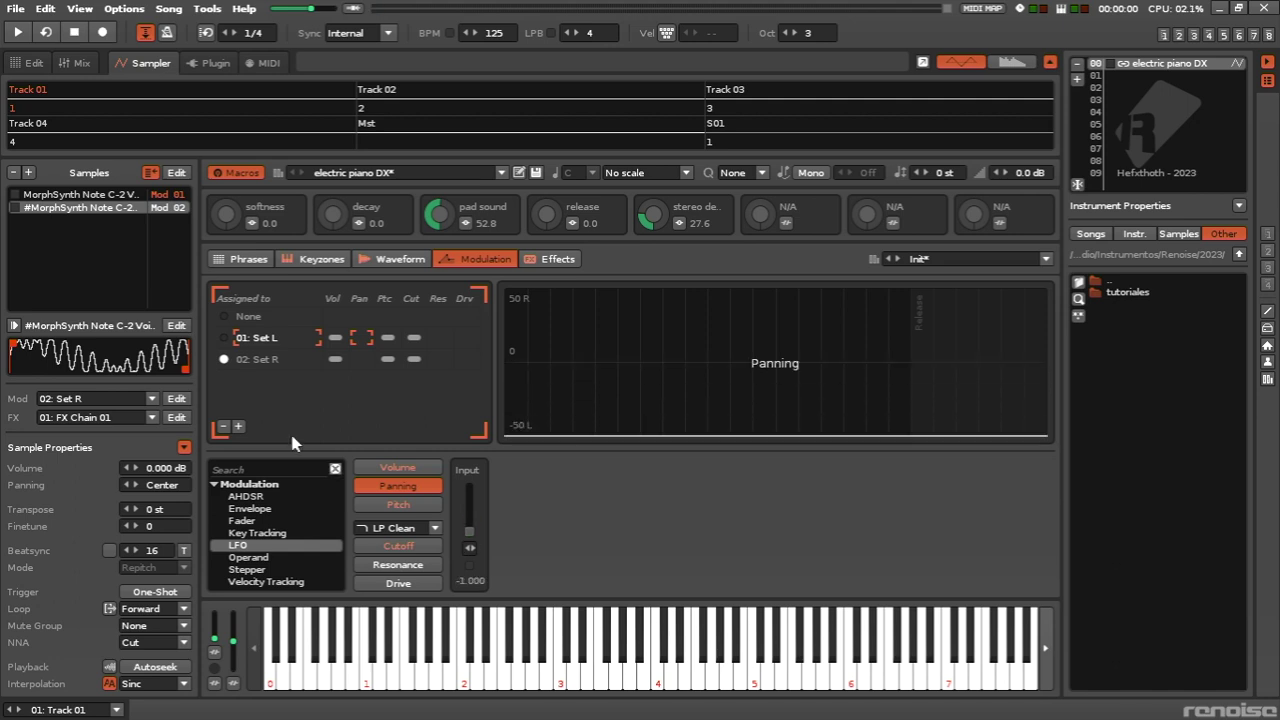
pyautogui.click(258, 359)
pyautogui.moveTo(469, 510); pyautogui.dragTo(469, 487)
# Raise the stereo detune macro to about 78.4 while auditioning the panned sound with C major chord notes
pyautogui.press('q')
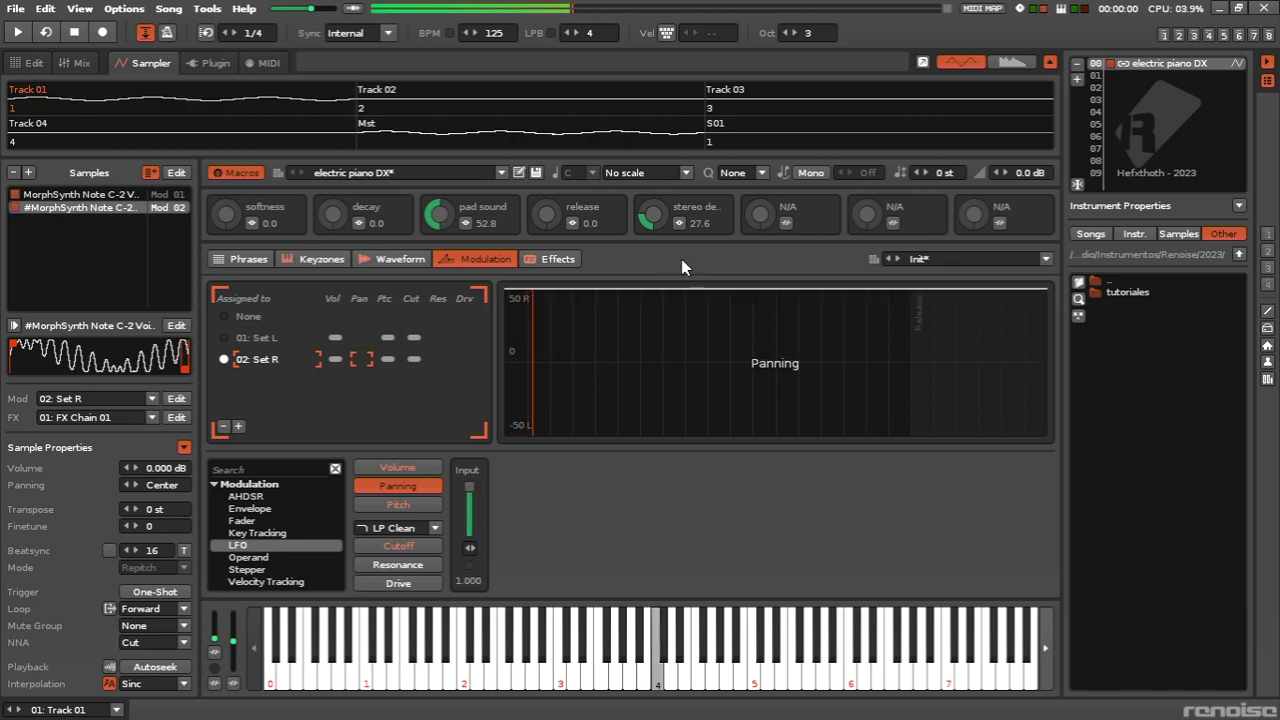
pyautogui.press('t')
pyautogui.press('e')
pyautogui.moveTo(655, 214); pyautogui.dragTo(655, 175)
pyautogui.press('q')
pyautogui.press('q')
pyautogui.press('t')
pyautogui.press('e')
pyautogui.press('q')
pyautogui.press('t')
pyautogui.press('e')
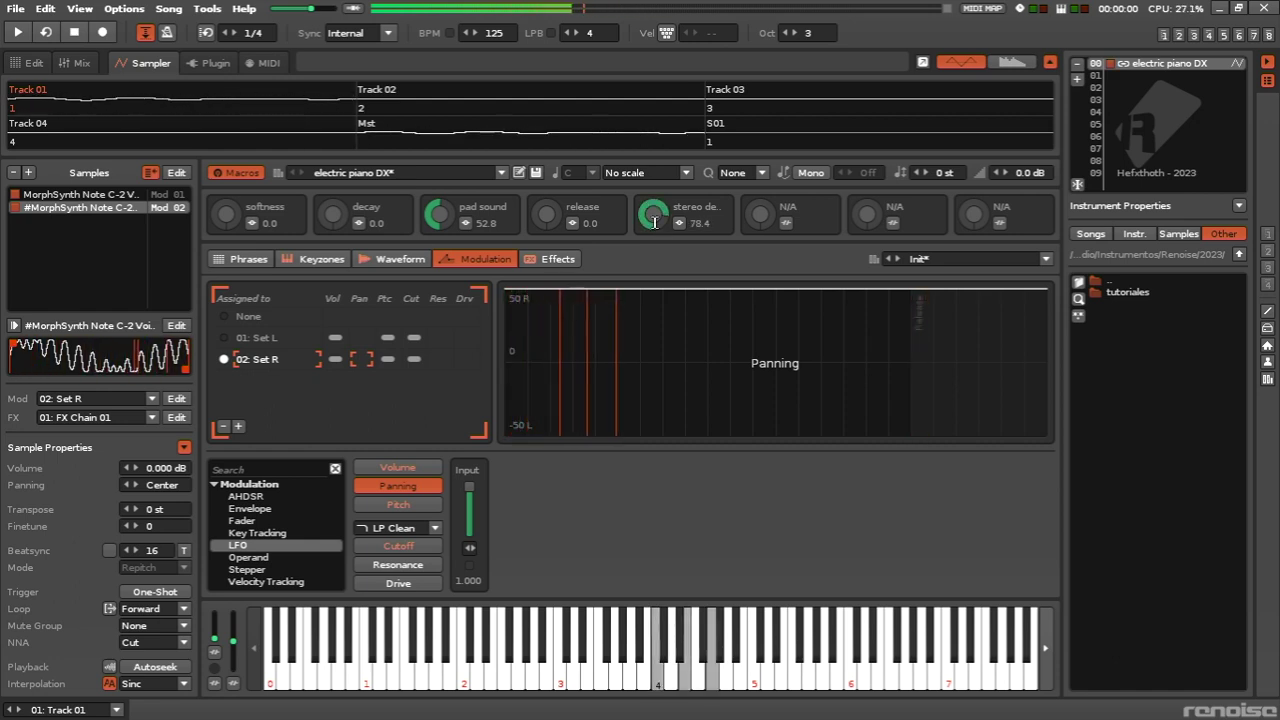
# Audition the detuned stereo sound with a C major chord one octave lower
pyautogui.press('z')
pyautogui.press('b')
pyautogui.press('c')
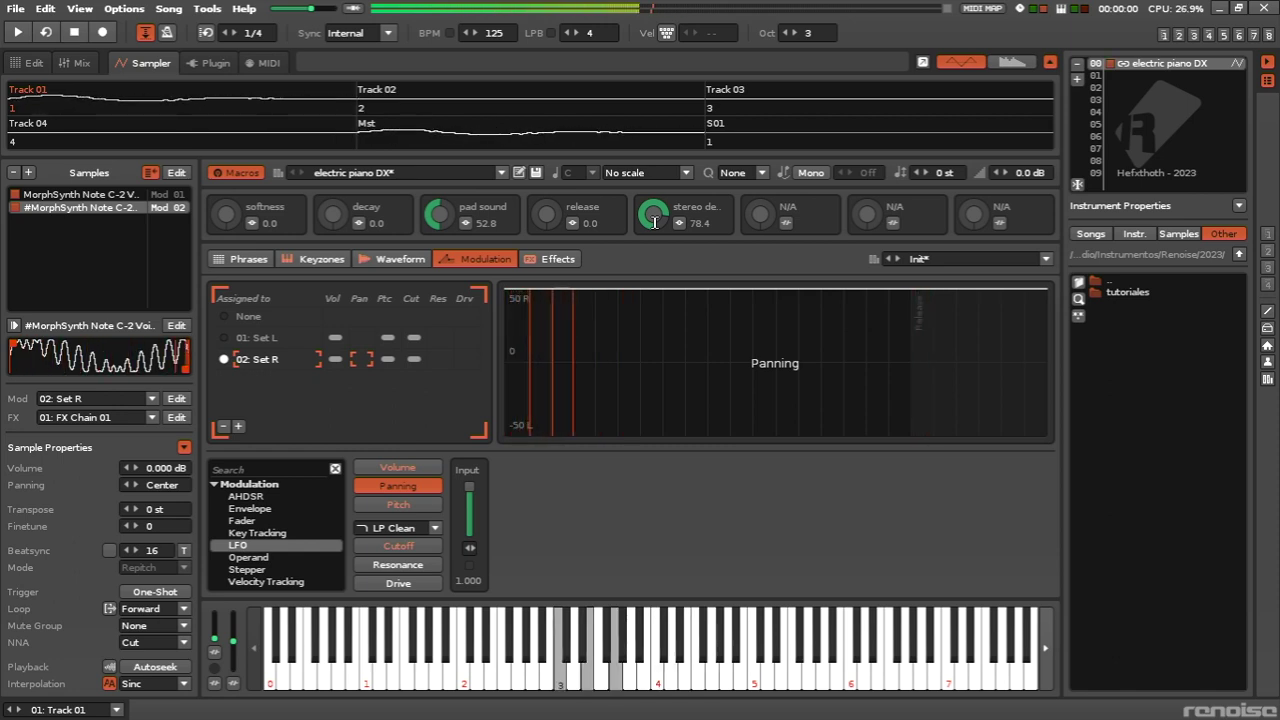
pyautogui.press('b')
pyautogui.press('c')
pyautogui.press('z')
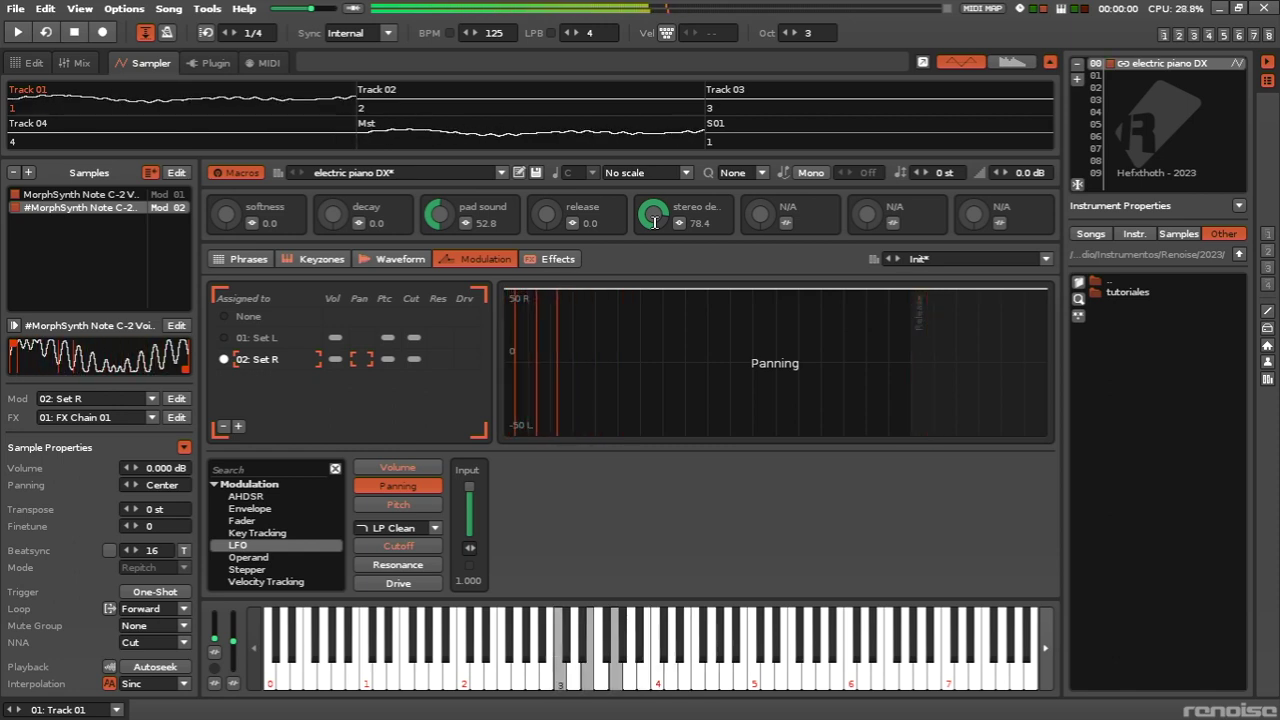
# Raise the Gainer's gain in FX Chain 01 to about -5.951 dB while auditioning low and high C major chords
pyautogui.click(552, 259)
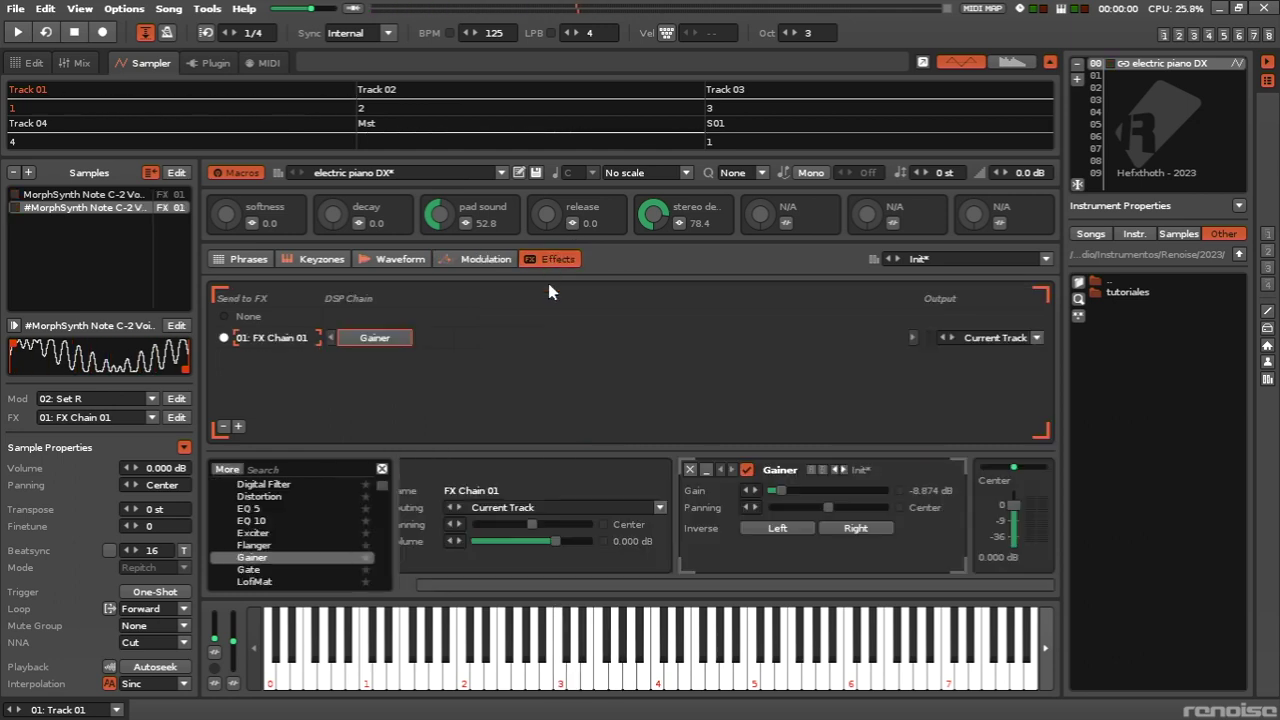
pyautogui.click(630, 582)
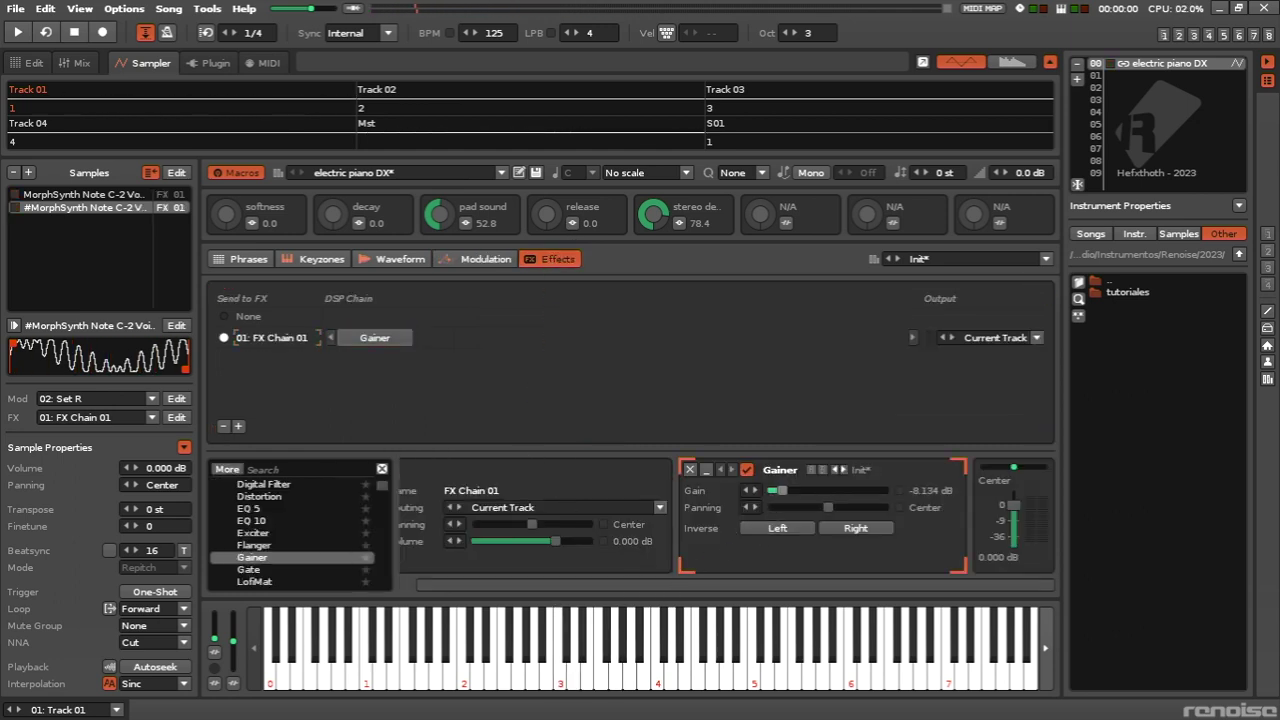
pyautogui.press('z')
pyautogui.press('c')
pyautogui.press('b')
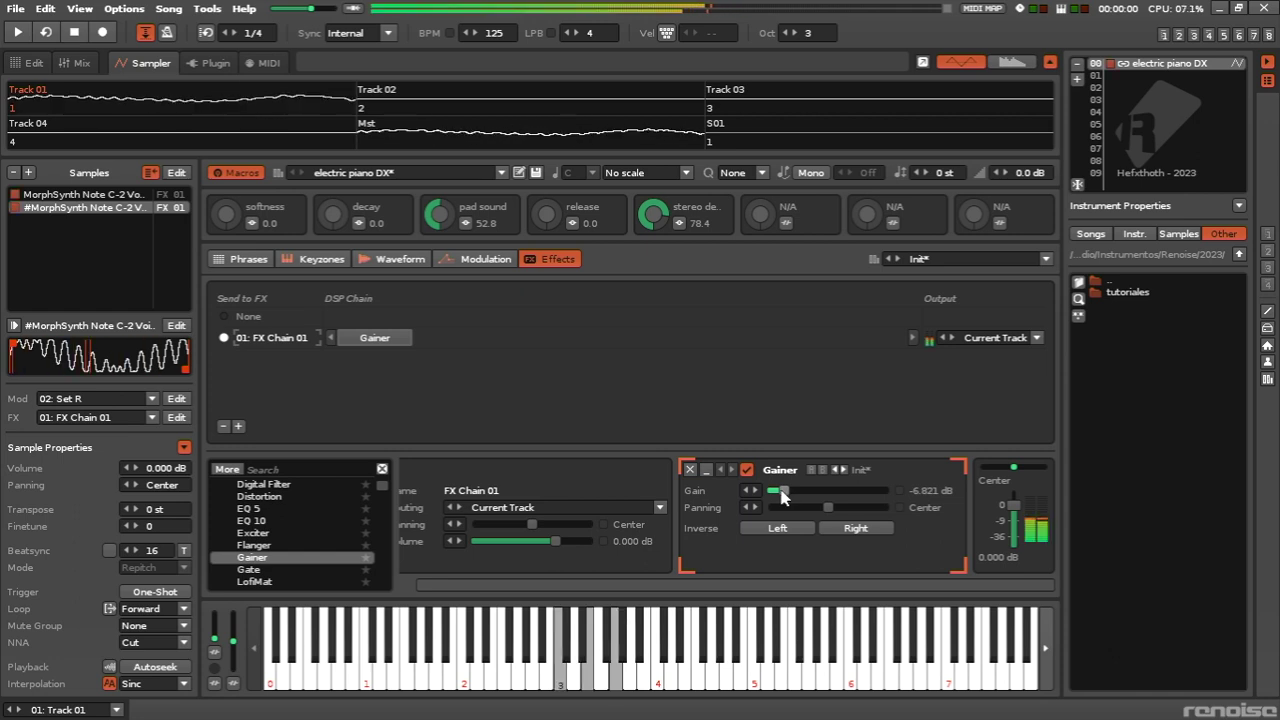
pyautogui.press('q')
pyautogui.press('e')
pyautogui.press('t')
pyautogui.moveTo(781, 493); pyautogui.dragTo(786, 493)
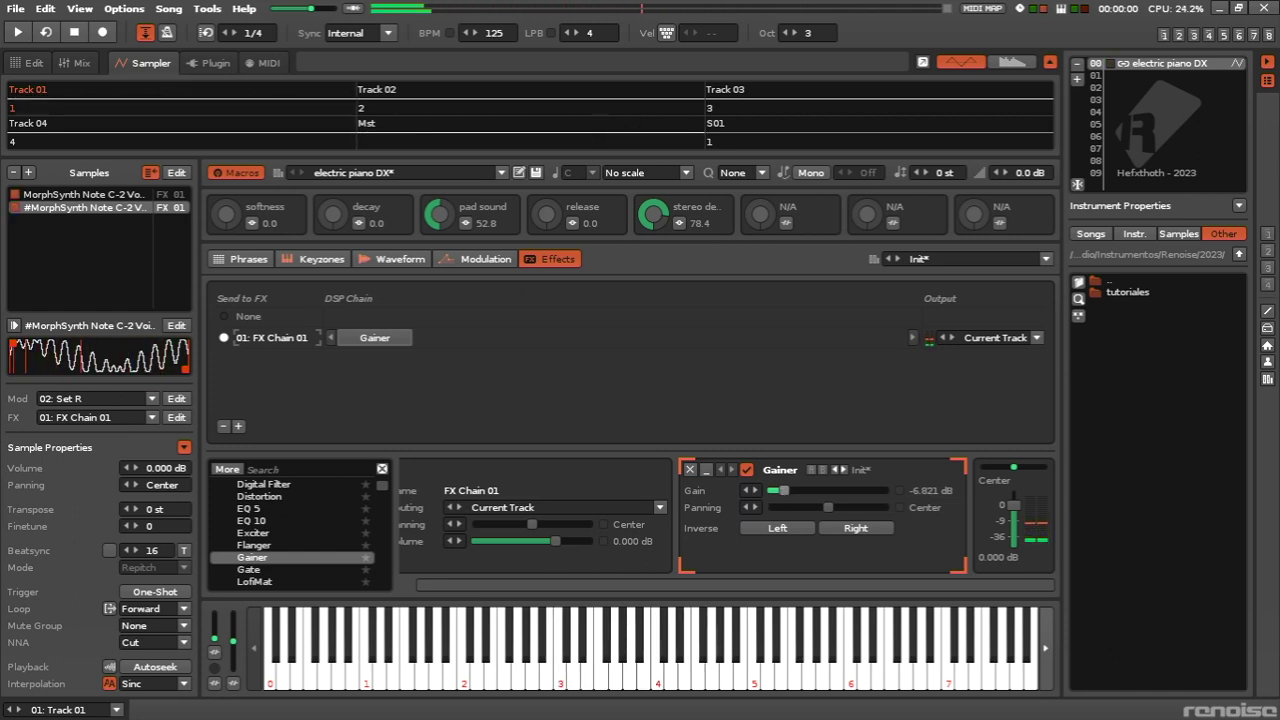
pyautogui.press('q')
pyautogui.press('e')
pyautogui.press('t')
pyautogui.press('z')
pyautogui.press('c')
pyautogui.press('b')
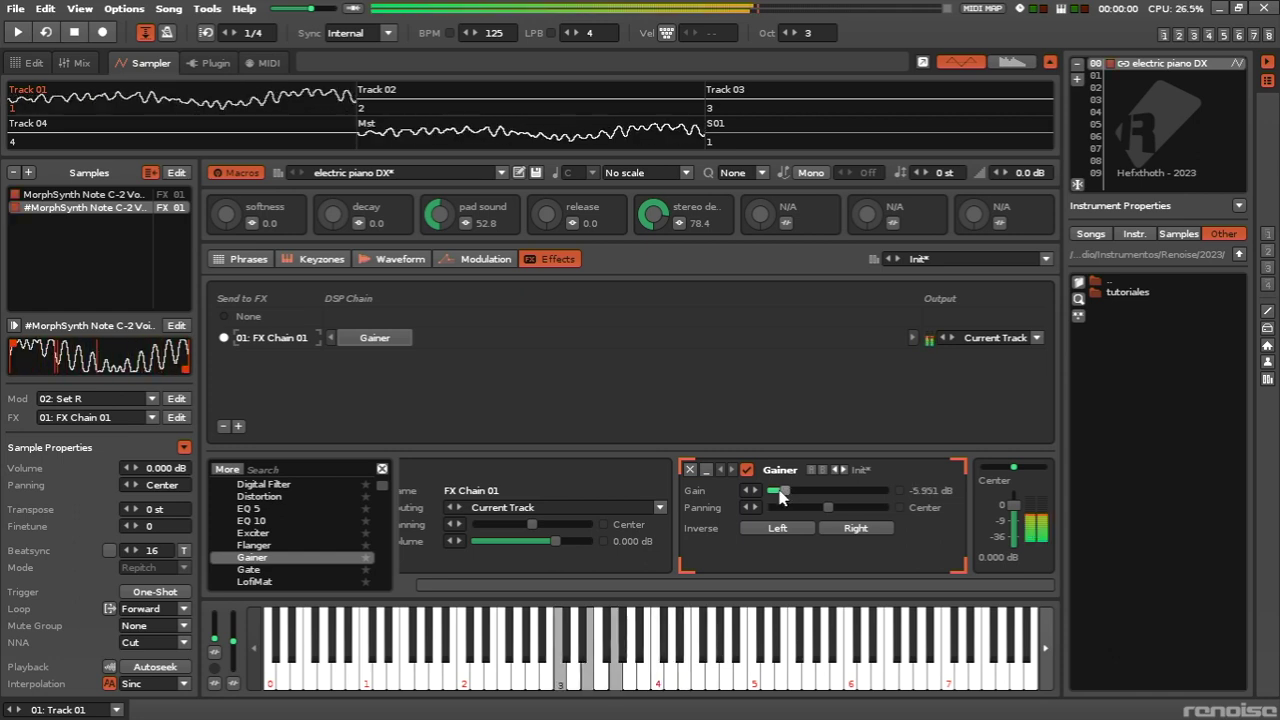
# Add a Chorus after the Gainer and set its Depth to about 30.4 % and Dry/Wet to about 7.2 %
pyautogui.scroll(2, 266, 524)
pyautogui.scroll(2, 266, 524)
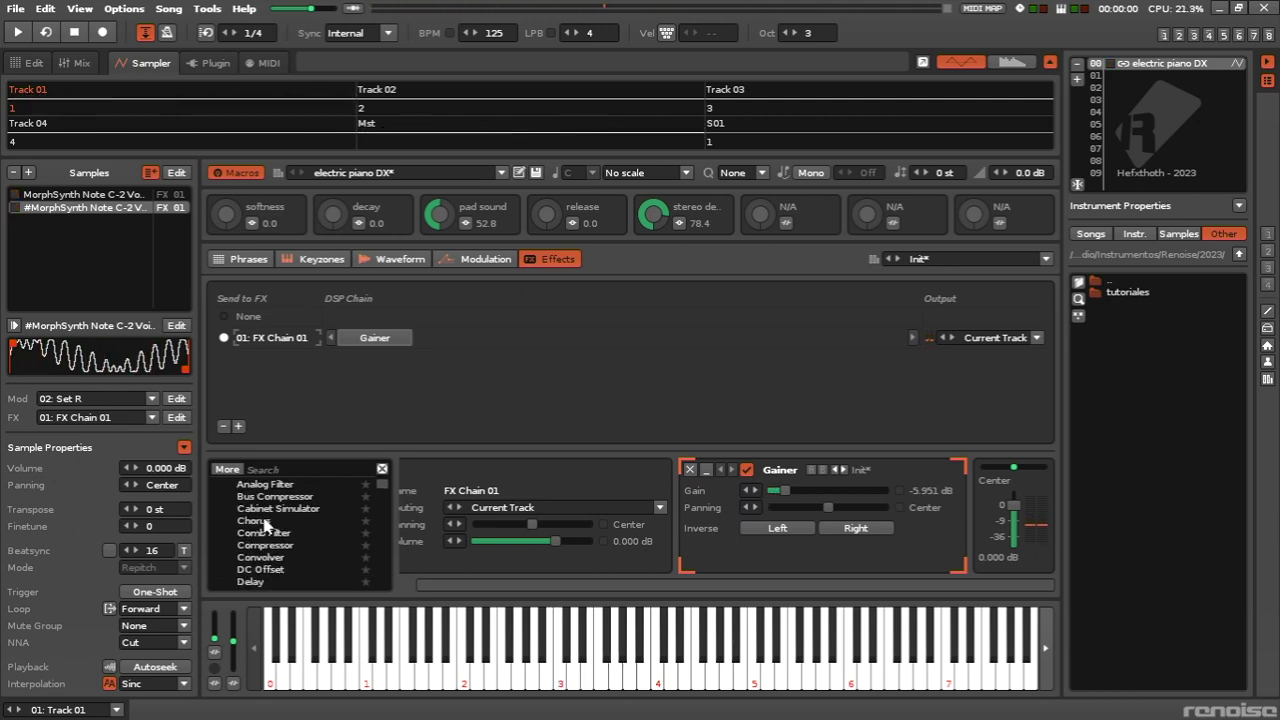
pyautogui.scroll(2, 266, 524)
pyautogui.scroll(-4, 266, 524)
pyautogui.scroll(-3, 266, 524)
pyautogui.scroll(3, 268, 518)
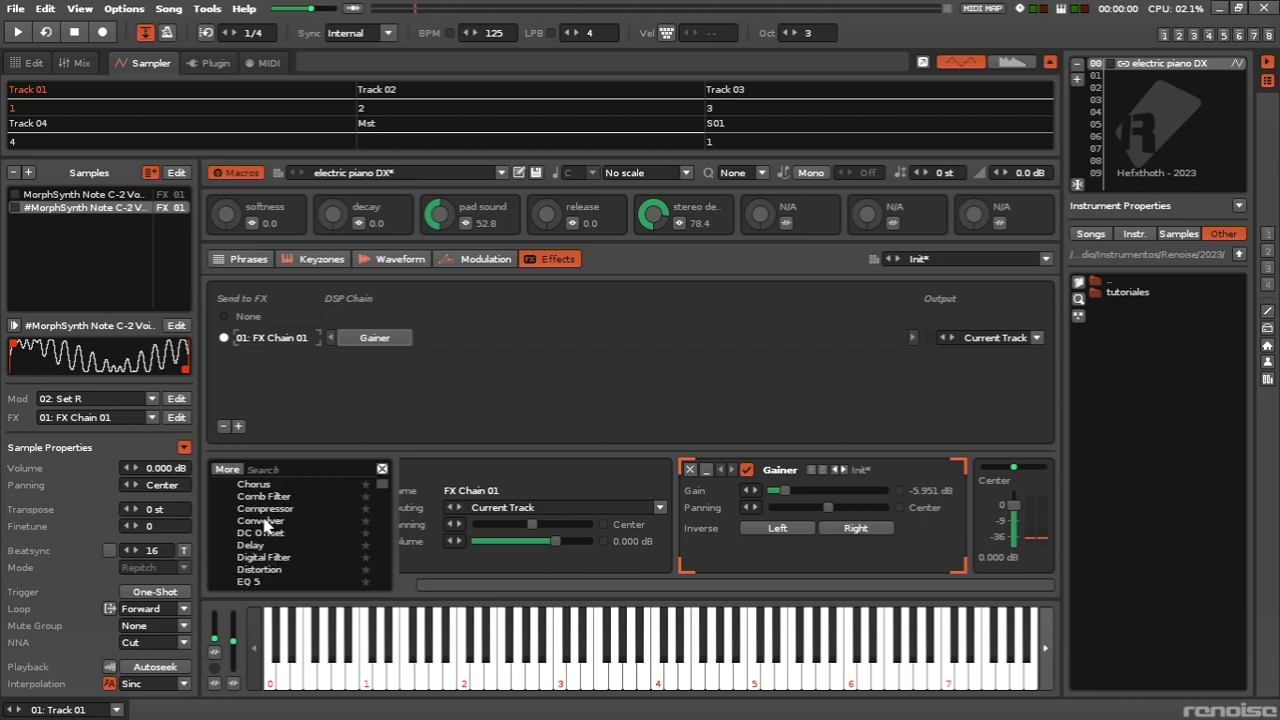
pyautogui.doubleClick(266, 497)
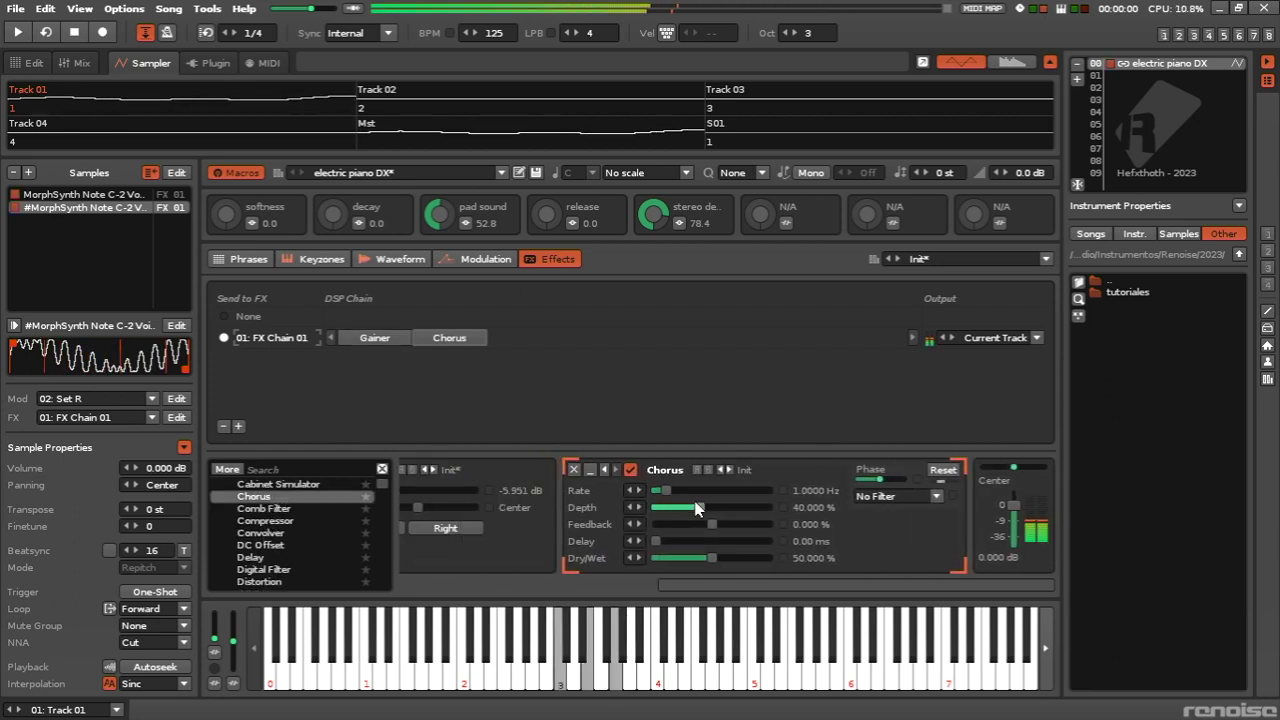
pyautogui.moveTo(665, 491); pyautogui.dragTo(689, 507)
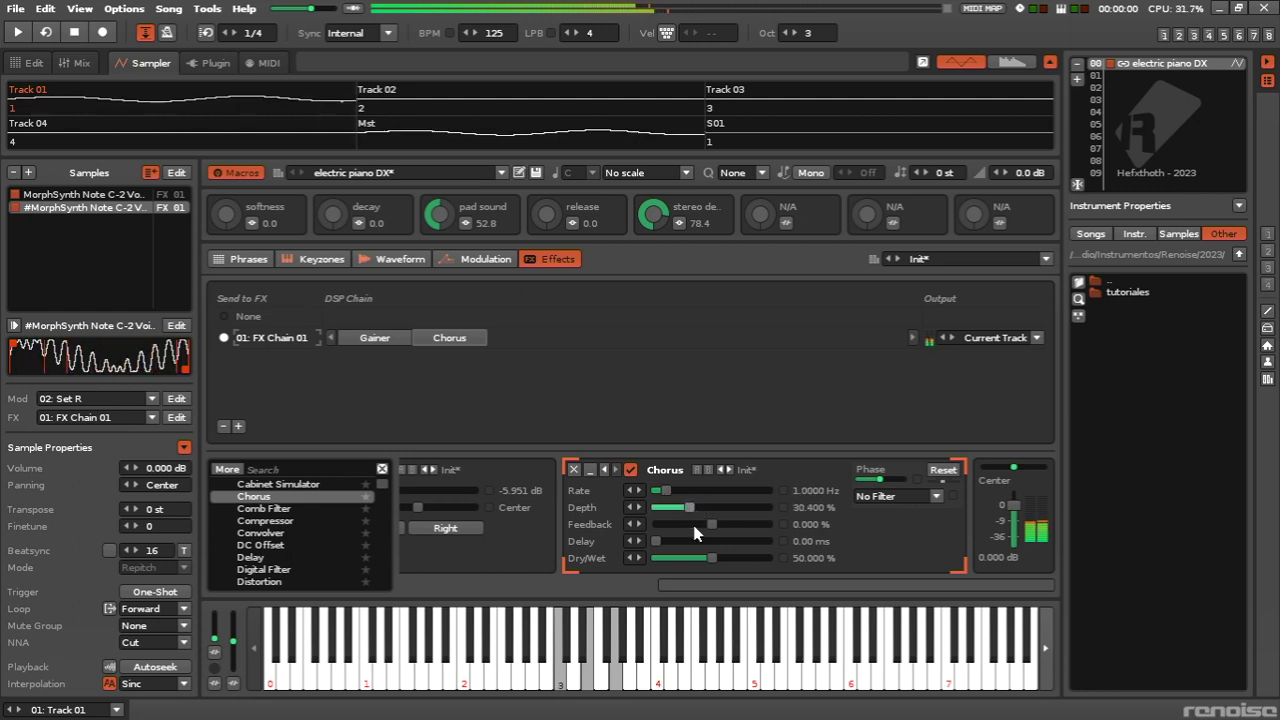
pyautogui.moveTo(707, 560); pyautogui.dragTo(657, 558)
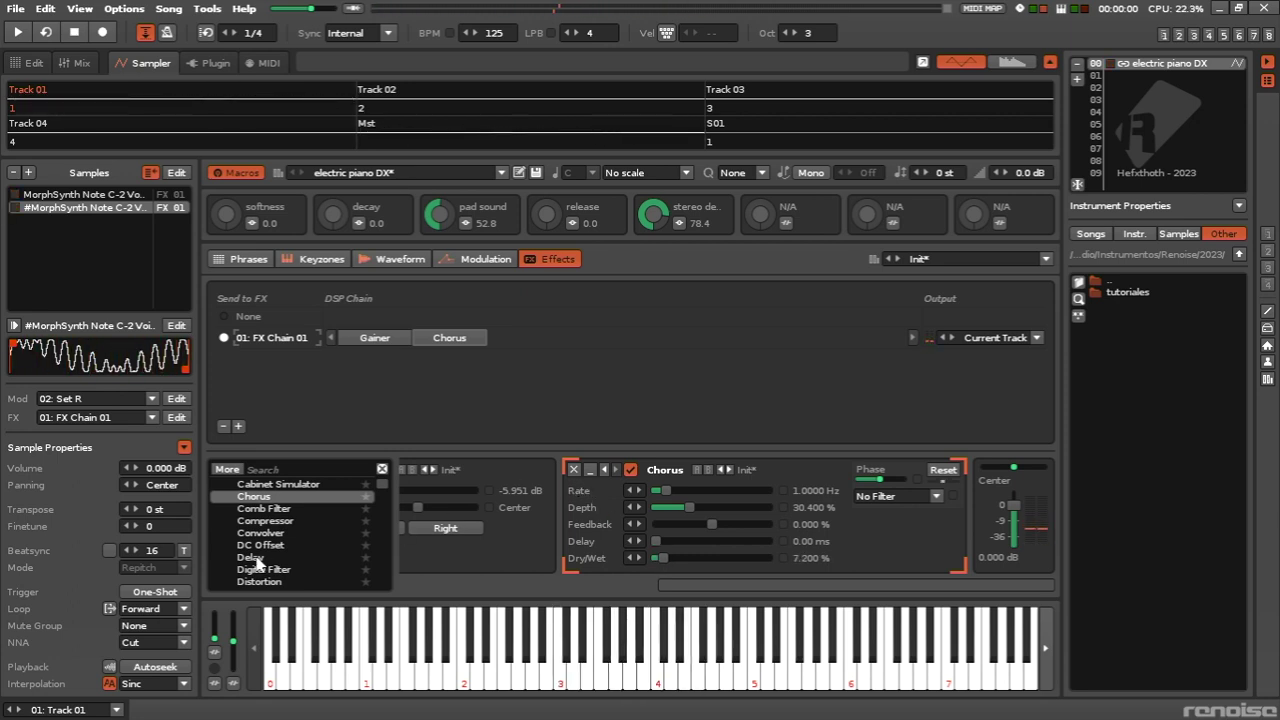
# Add an mpReverb after the Chorus in FX Chain 01
pyautogui.scroll(-5, 265, 565)
pyautogui.scroll(-1, 272, 559)
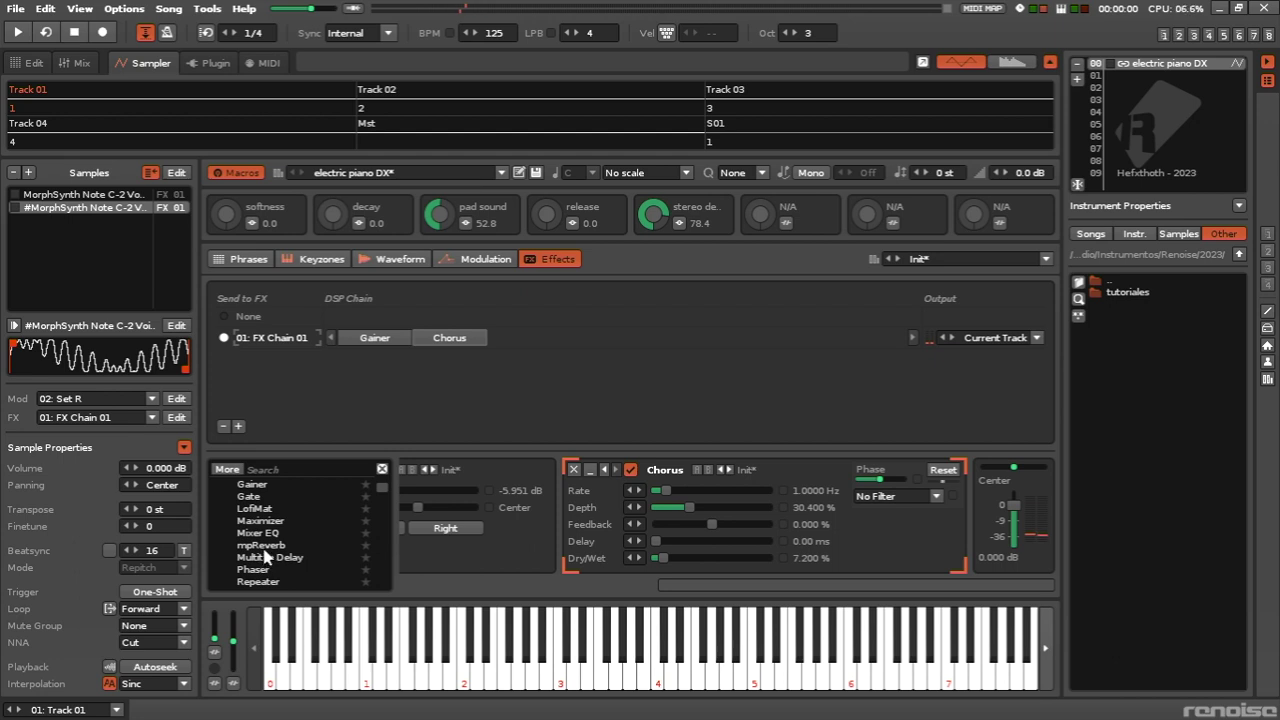
pyautogui.doubleClick(262, 545)
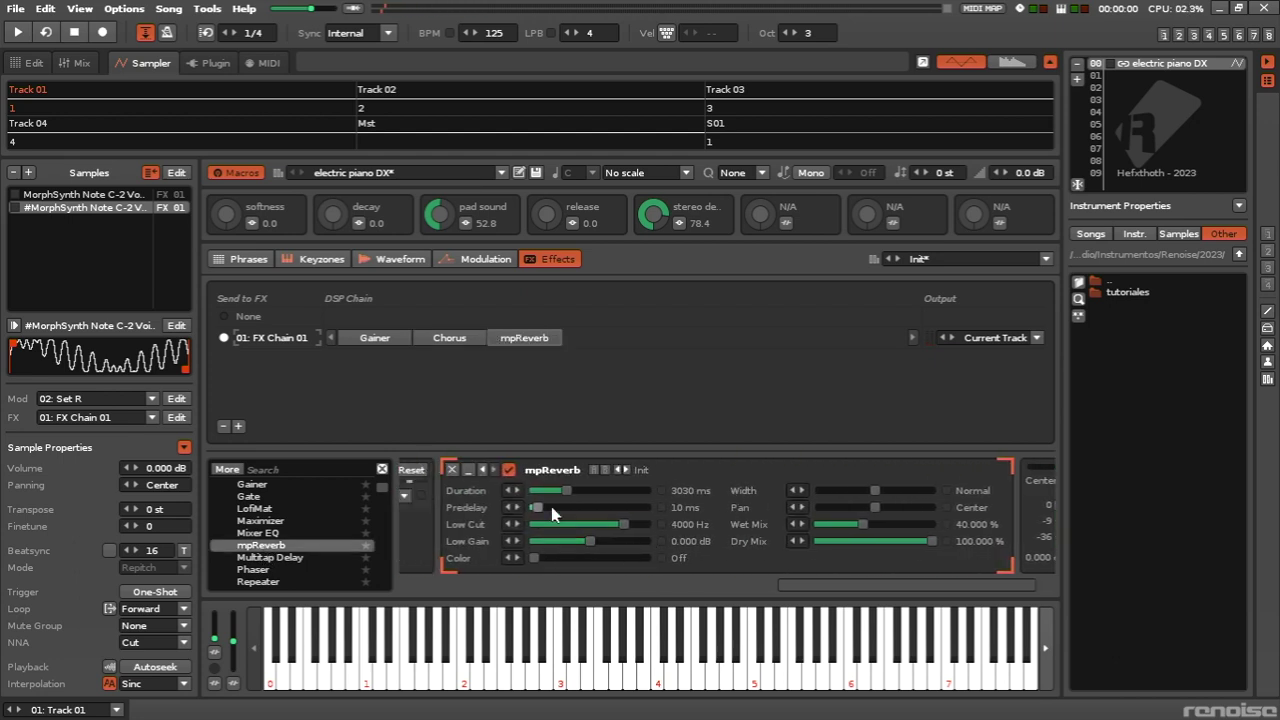
# Map the sixth macro to the mpReverb's Wet Mix with a maximum of 30 % and name it "reverb wet"
pyautogui.click(787, 225)
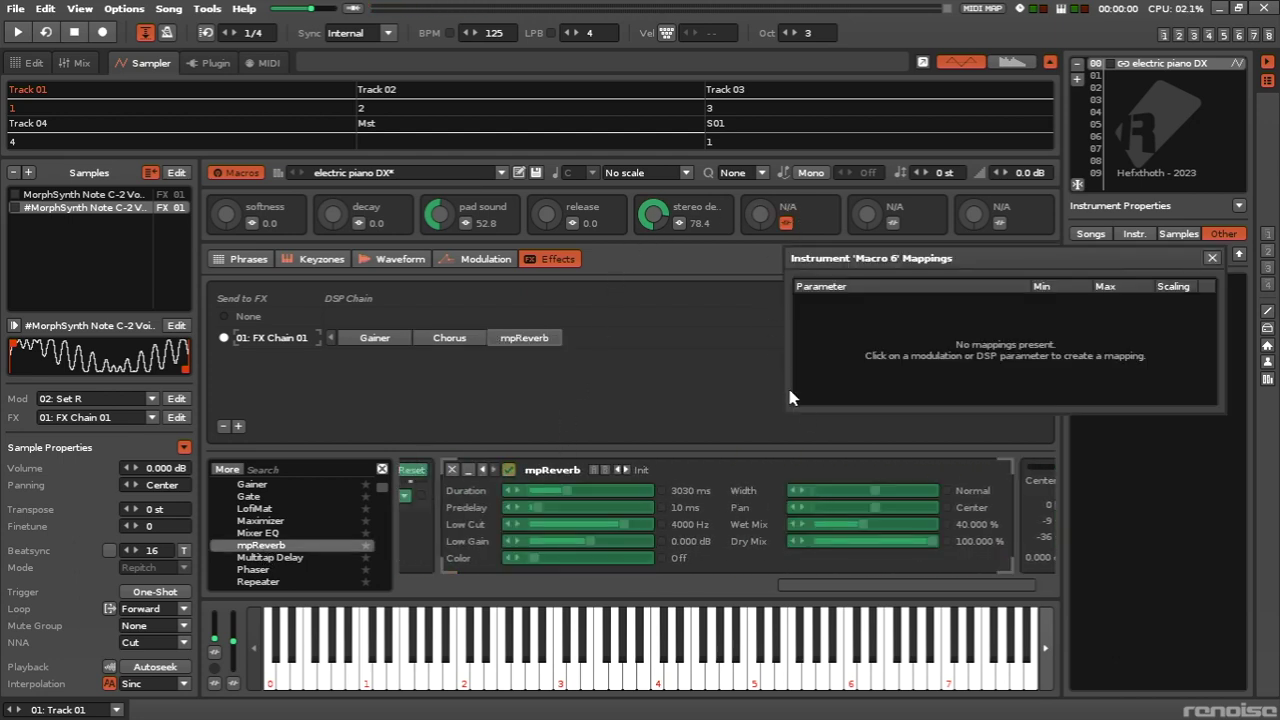
pyautogui.click(824, 527)
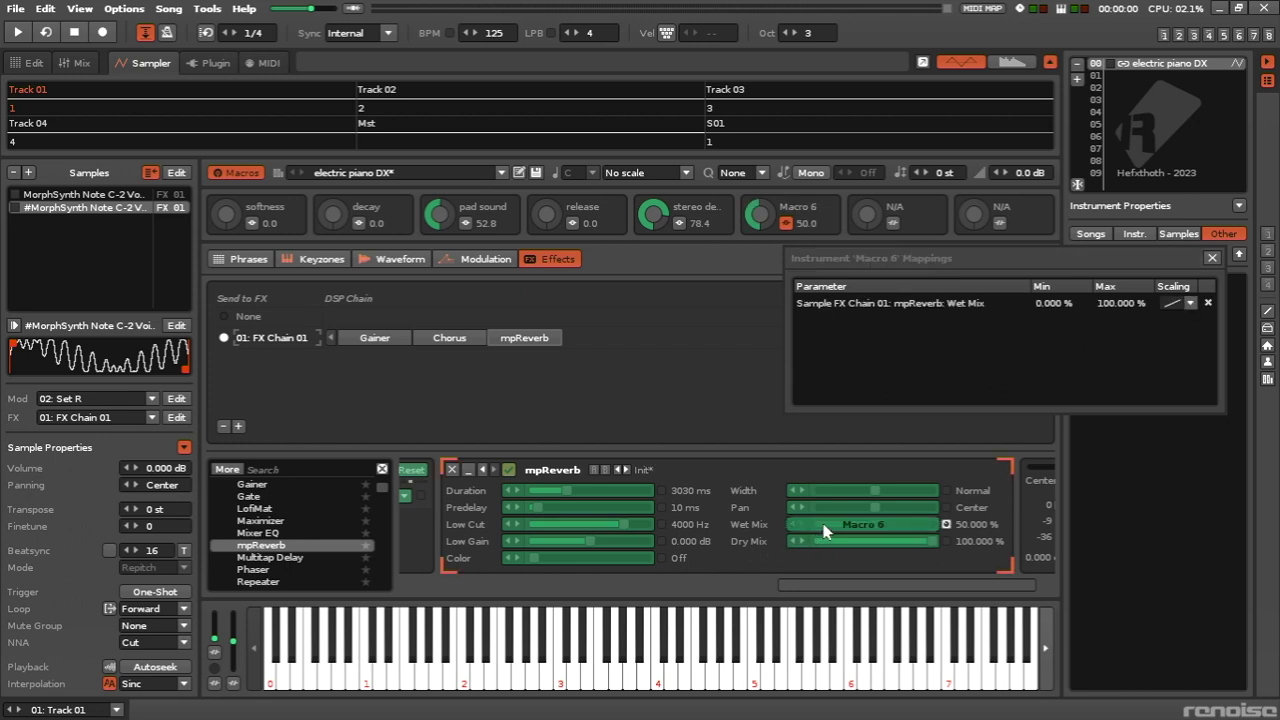
pyautogui.doubleClick(1106, 304)
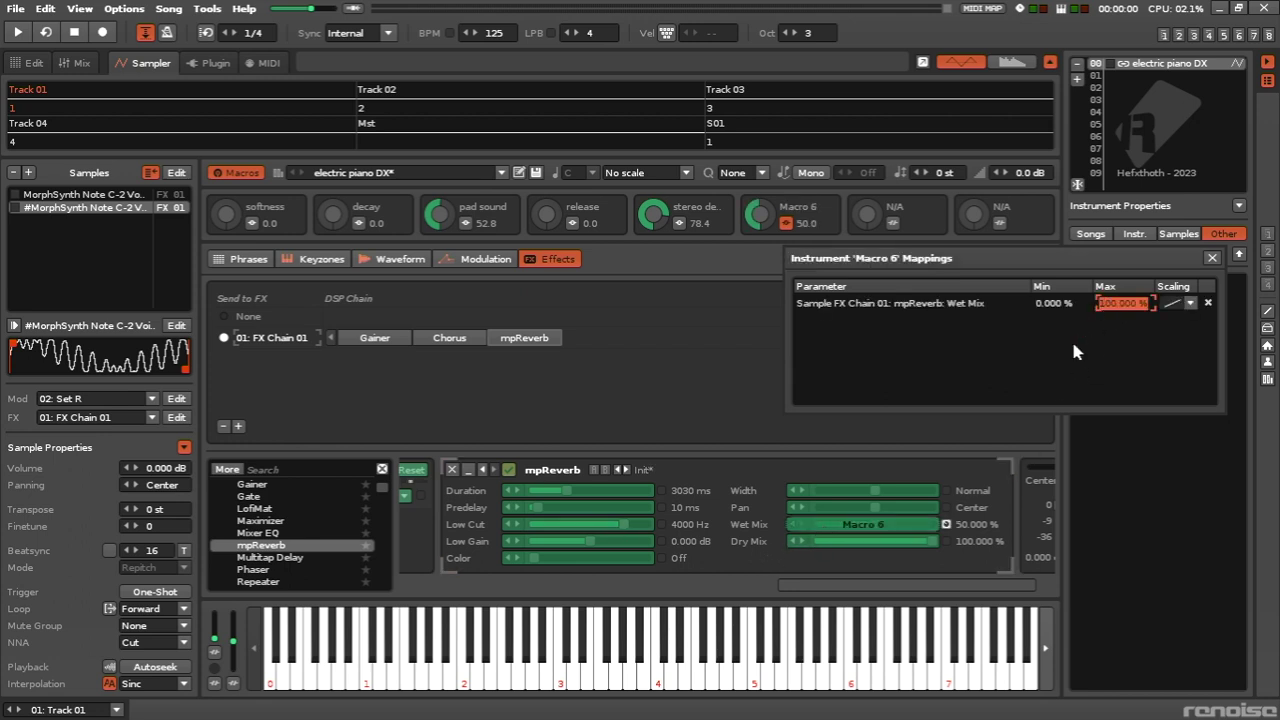
pyautogui.write('30')
pyautogui.press('Return')
pyautogui.click(1212, 257)
pyautogui.click(798, 206)
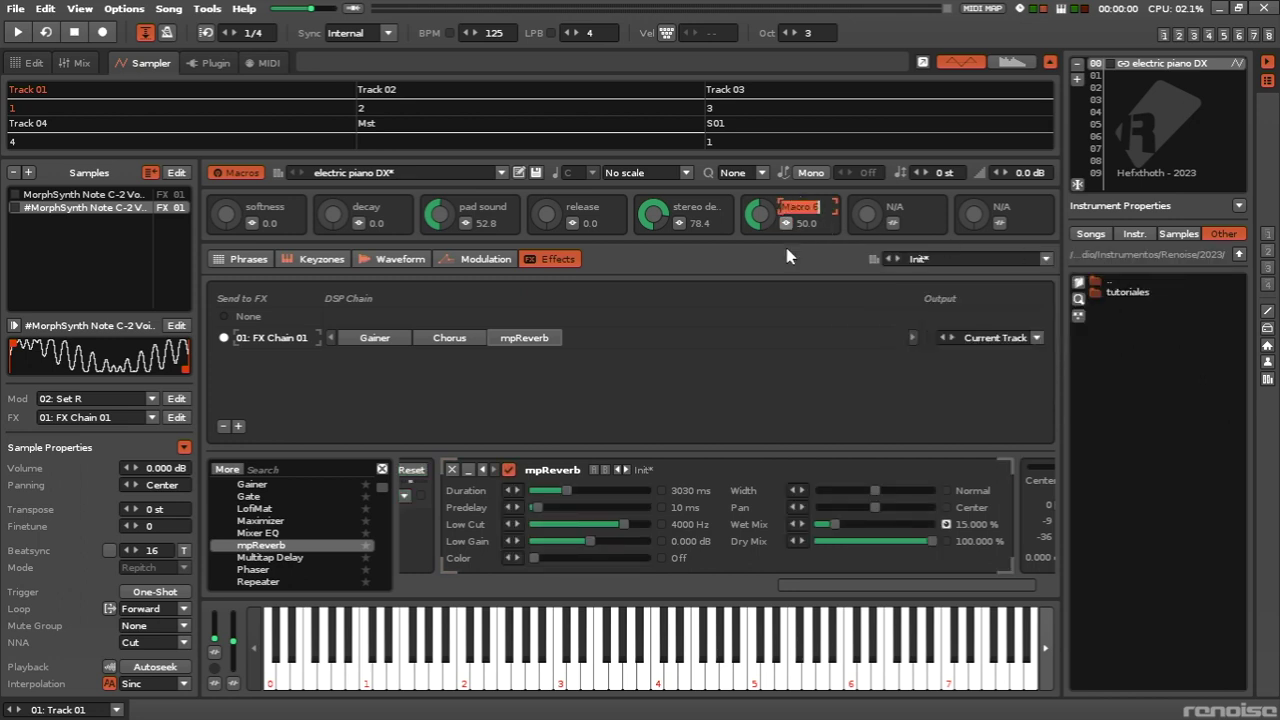
pyautogui.write('reverb wet')
pyautogui.press('Return')
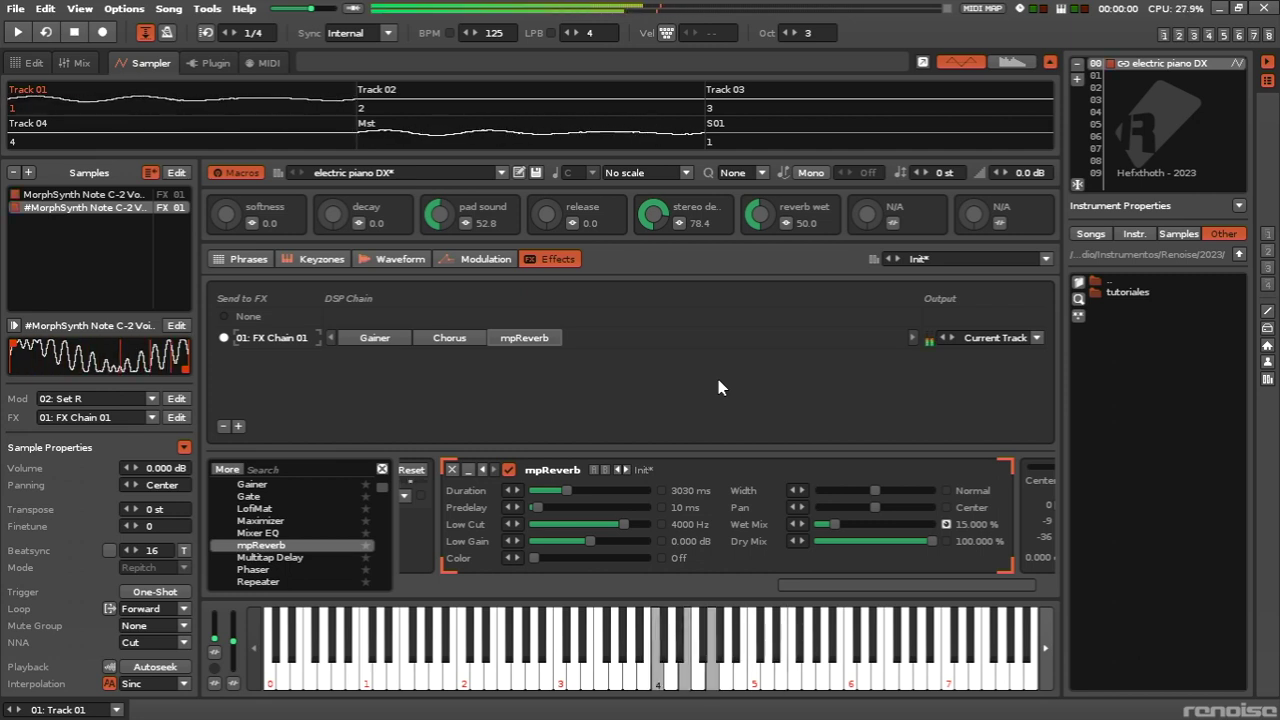
# With the pattern playing, set pad sound to about 48.4, release to 34.8, stereo detune to 74.4 and reverb wet to 61.6
pyautogui.moveTo(655, 211); pyautogui.dragTo(655, 251)
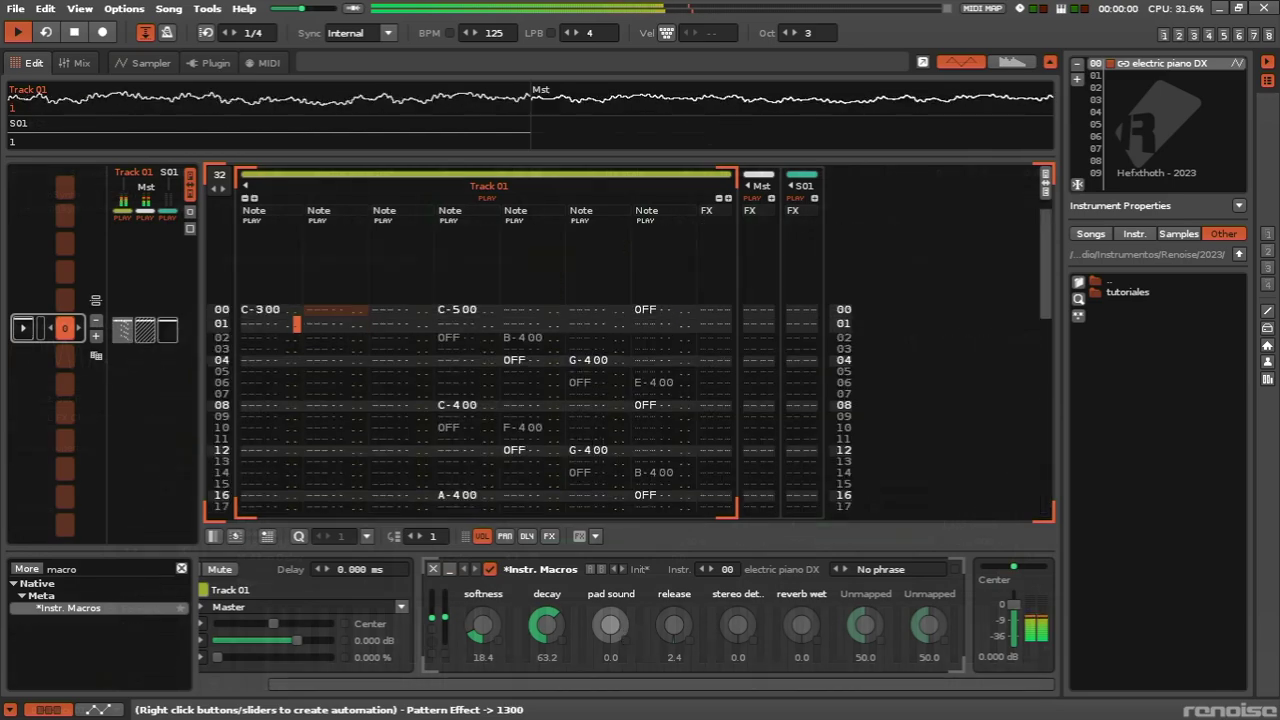
pyautogui.moveTo(623, 629); pyautogui.dragTo(623, 580)
pyautogui.moveTo(678, 630); pyautogui.dragTo(730, 553)
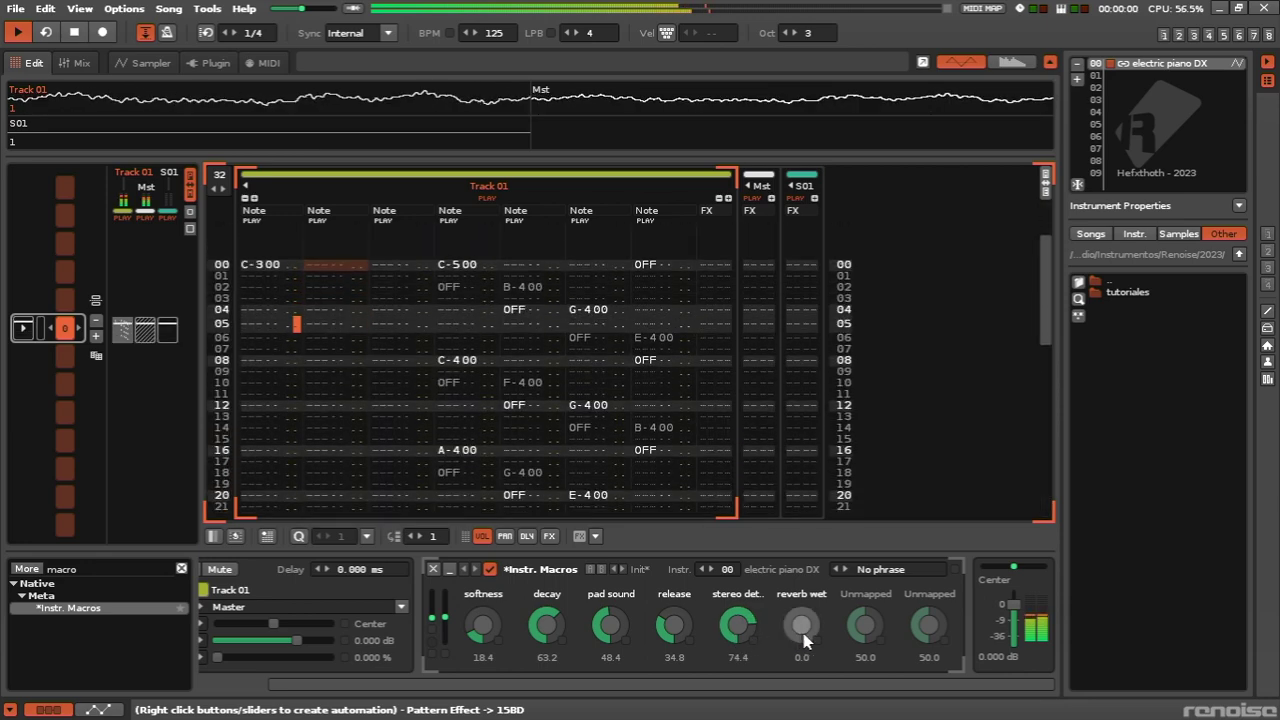
pyautogui.moveTo(805, 640); pyautogui.dragTo(805, 579)
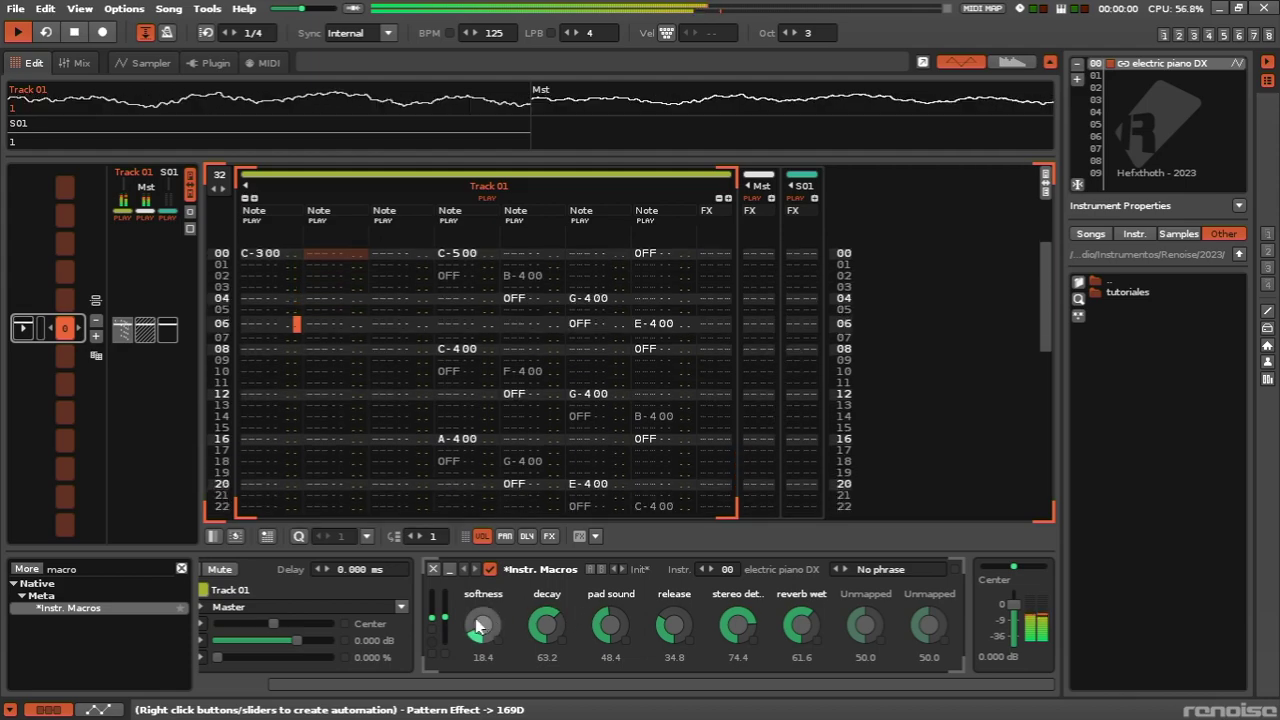
# Set the softness macro to about 51.2, pad sound to 0.0 and release to about 53.6 during playback
pyautogui.moveTo(478, 625); pyautogui.dragTo(503, 625)
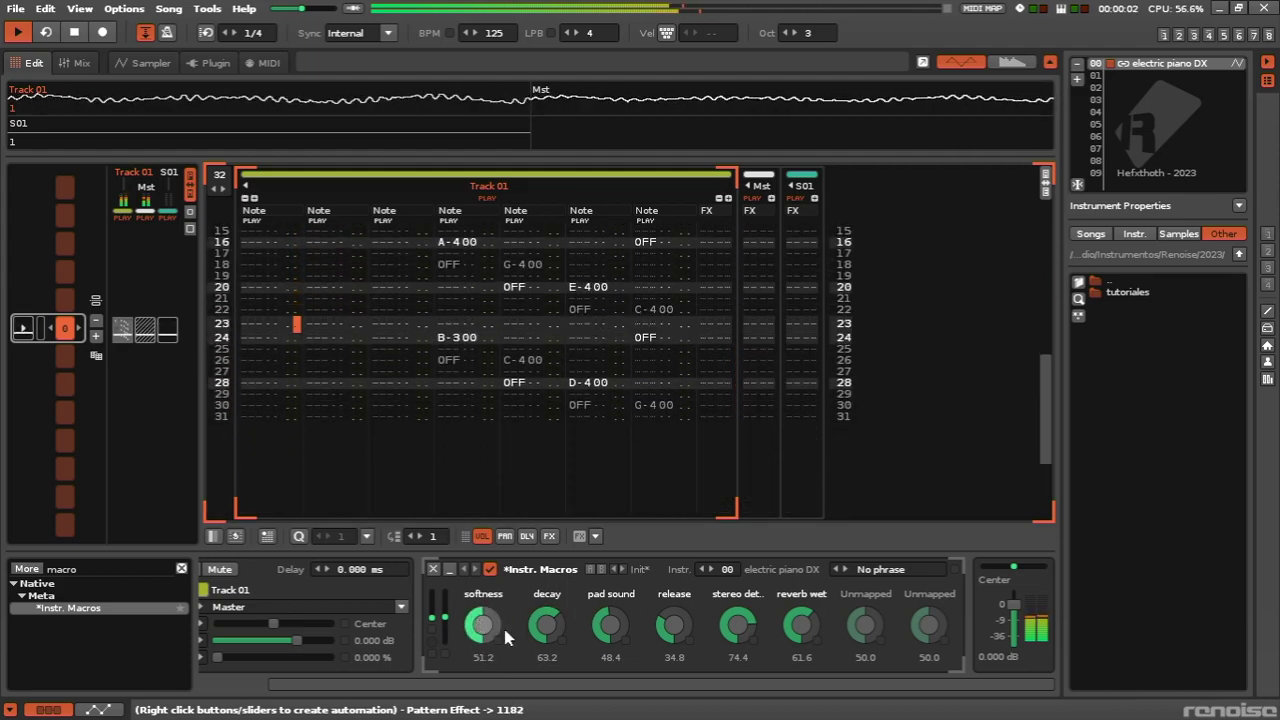
pyautogui.moveTo(610, 625); pyautogui.dragTo(668, 632)
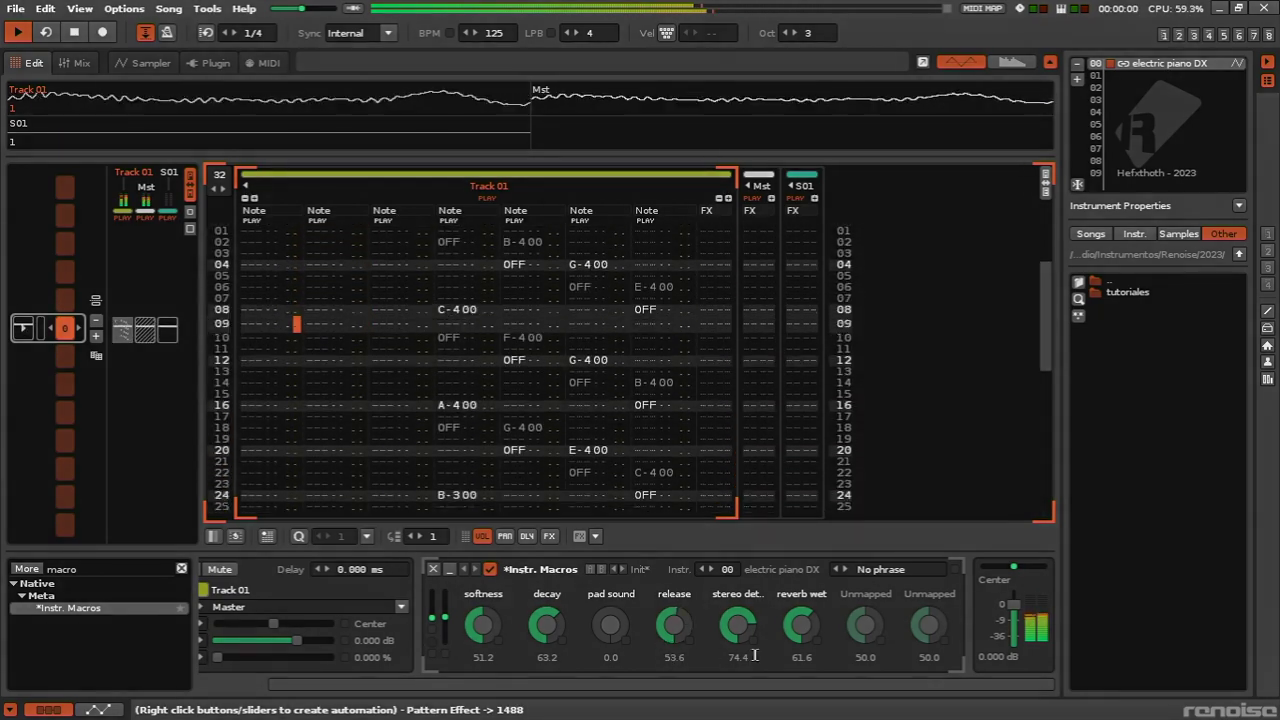